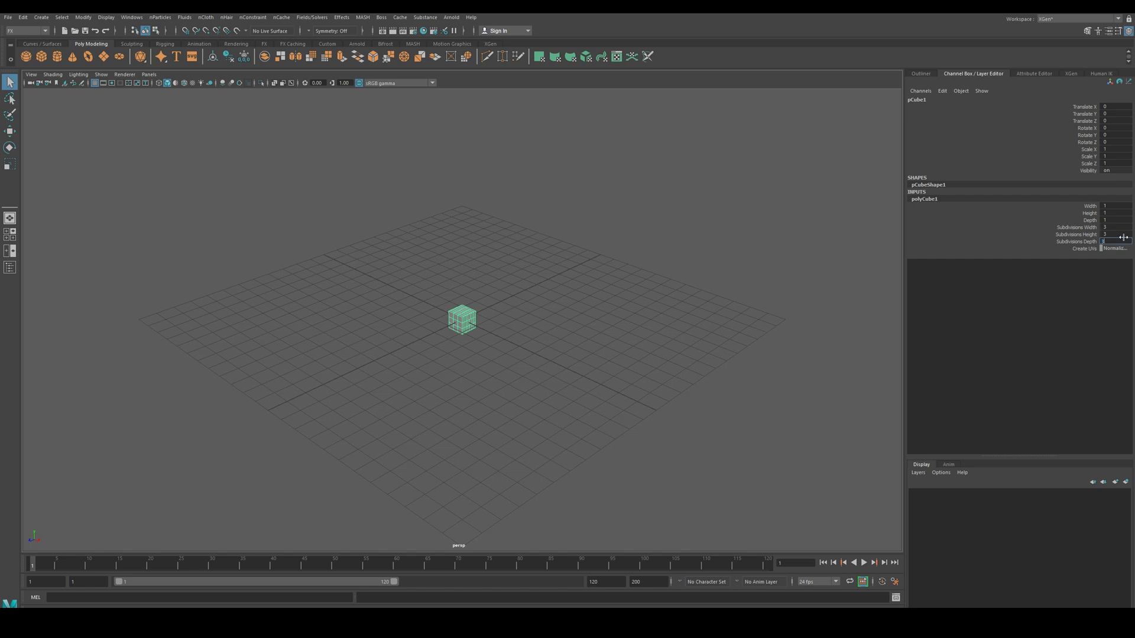
Step: Scale the polygon cube into a flat slab, about 22 in X and 21 in Z
left_click(1123, 234)
left_click(564, 276)
left_click(454, 321)
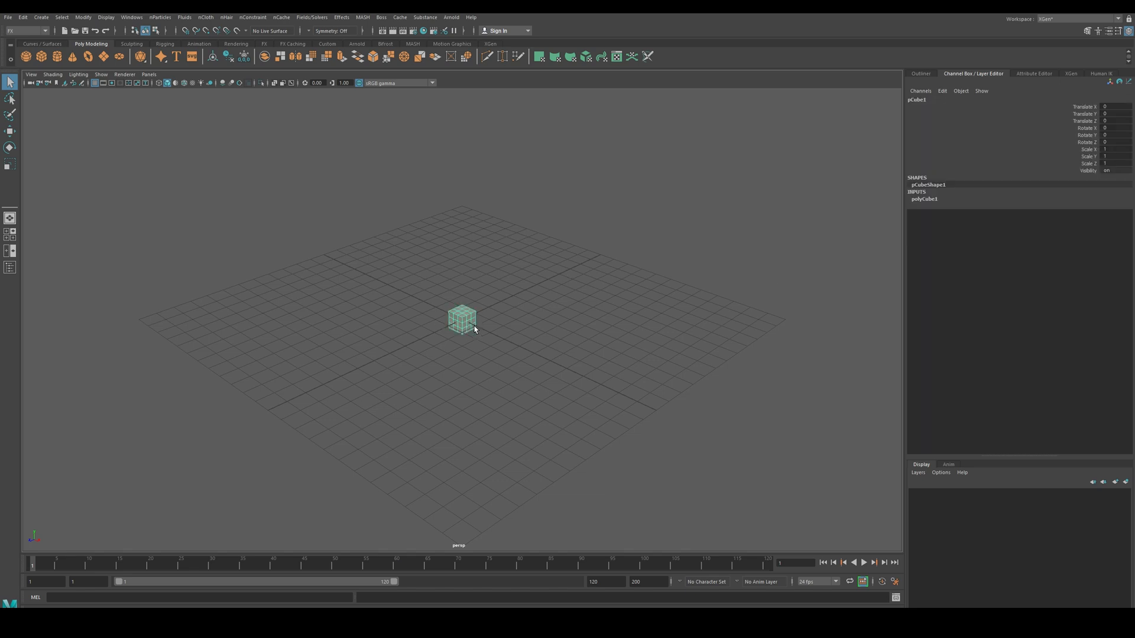
scroll(462, 332, "up", 6)
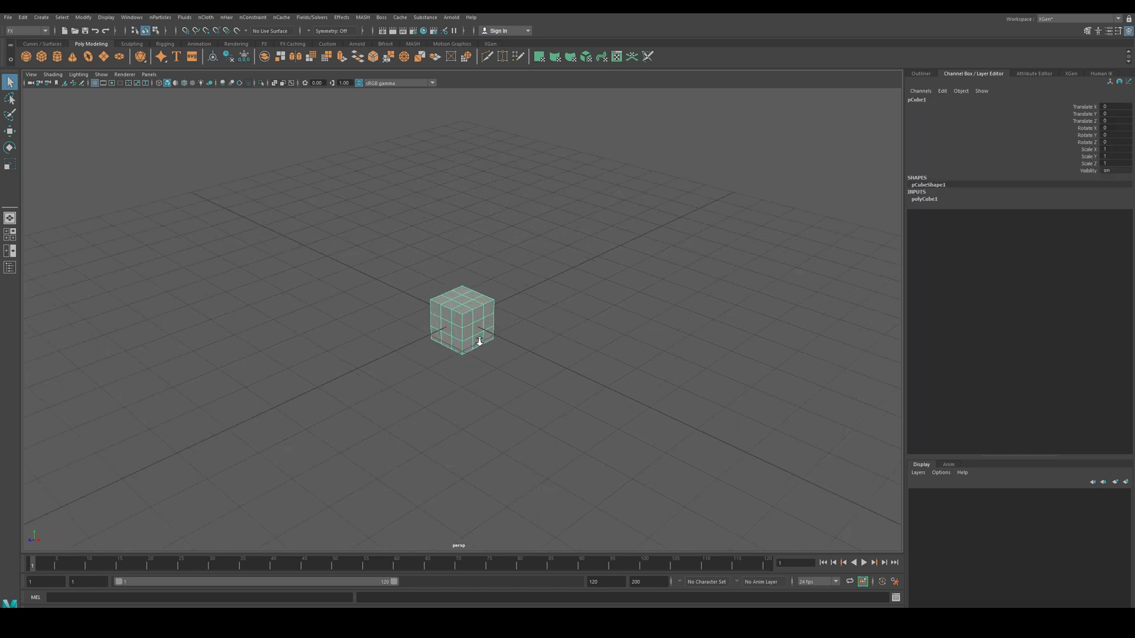
left_click(9, 163)
left_click_drag(434, 333, 199, 449)
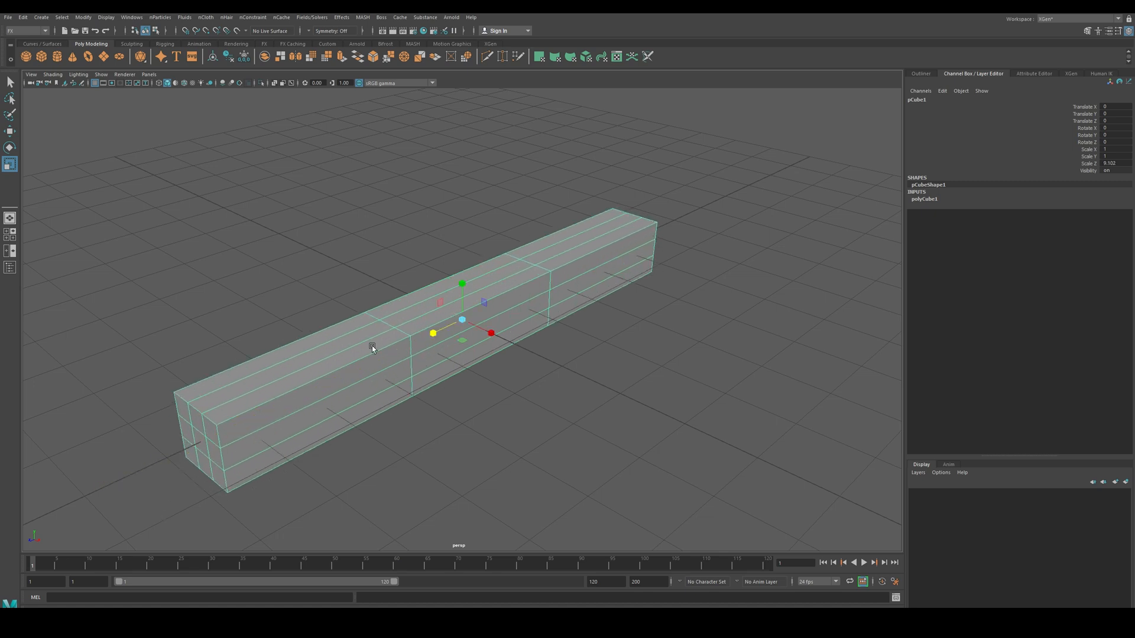
scroll(378, 343, "down", 5)
left_click_drag(490, 333, 887, 519)
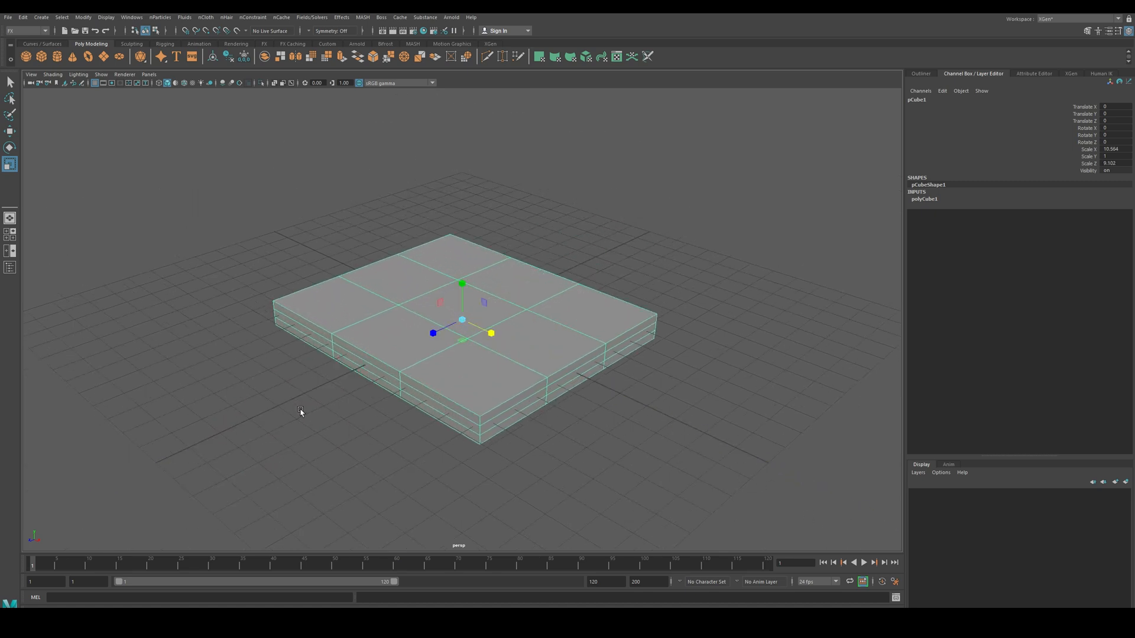
left_click_drag(434, 335, 429, 362)
left_click_drag(490, 334, 521, 355)
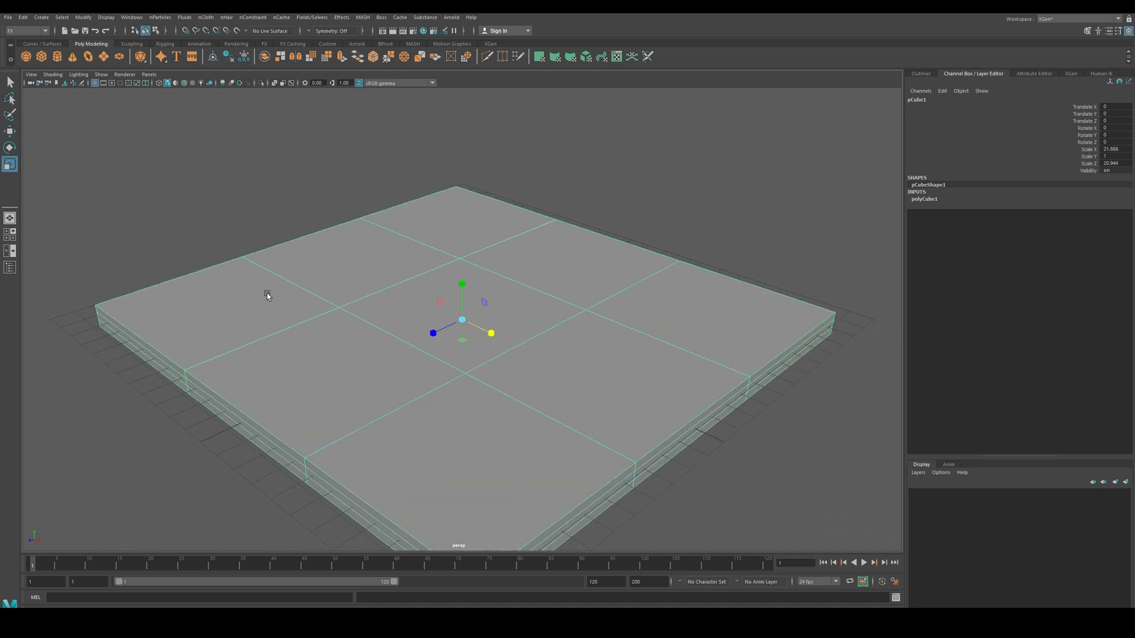
Step: Set the slab's subdivisions to 3 in width, 1 in height and 3 in depth
left_click(927, 199)
double_click(1125, 243)
type("1")
key("Return")
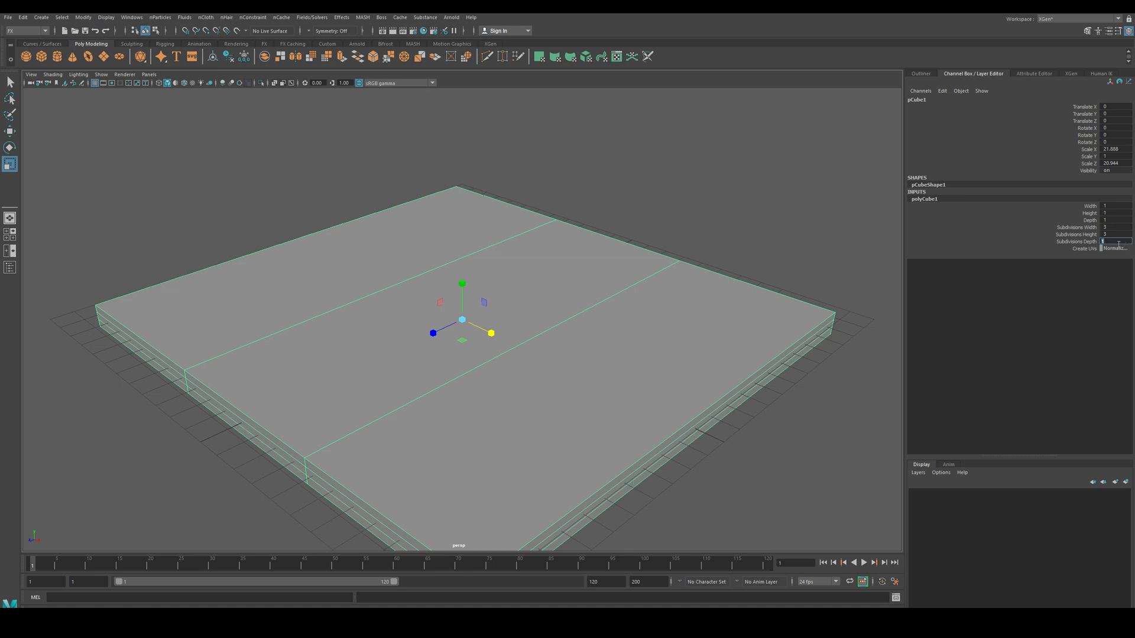
type("3")
key("Return")
double_click(1118, 227)
type("1")
key("Return")
type("3")
key("Tab")
type("1")
key("Return")
left_click(443, 263)
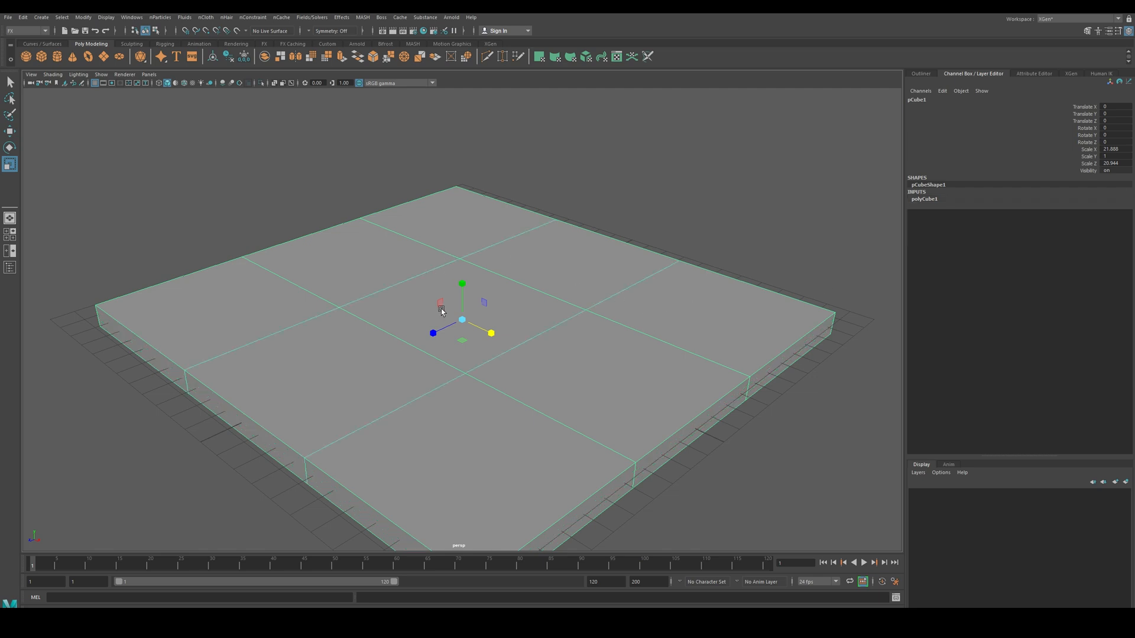
Step: Select the slab's central top face, try enlarging it horizontally, and undo the scaling
right_click_drag(443, 307, 436, 335)
left_click(456, 326)
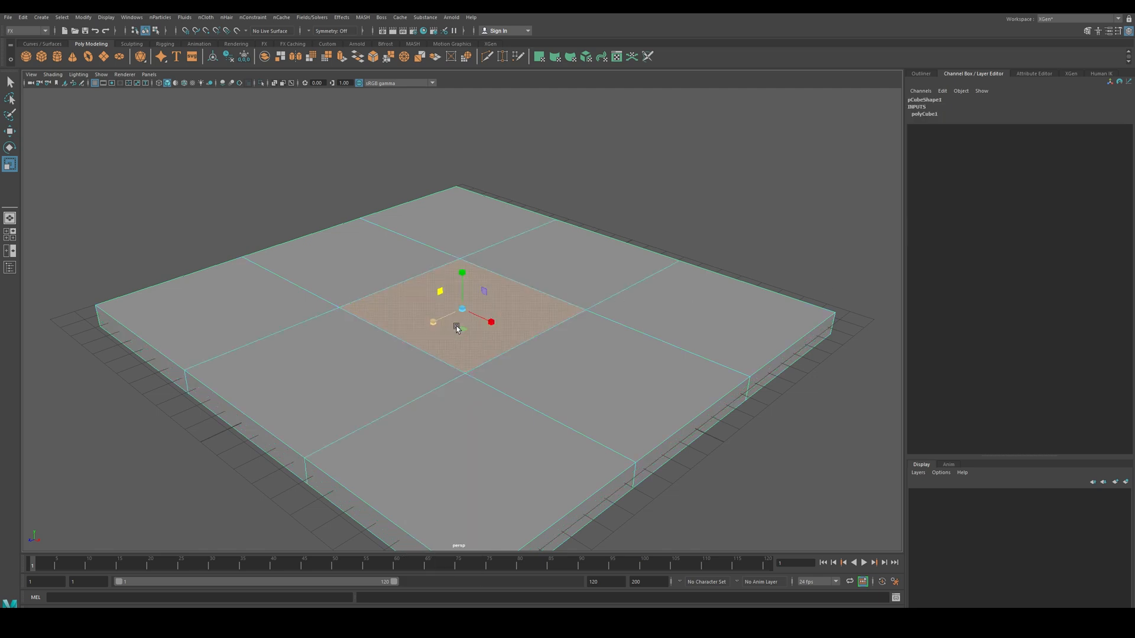
left_click_drag(467, 331, 465, 355)
mouse_move(496, 356)
middle_mouse_down()
mouse_move(490, 346)
mouse_move(489, 358)
middle_mouse_up()
key("w")
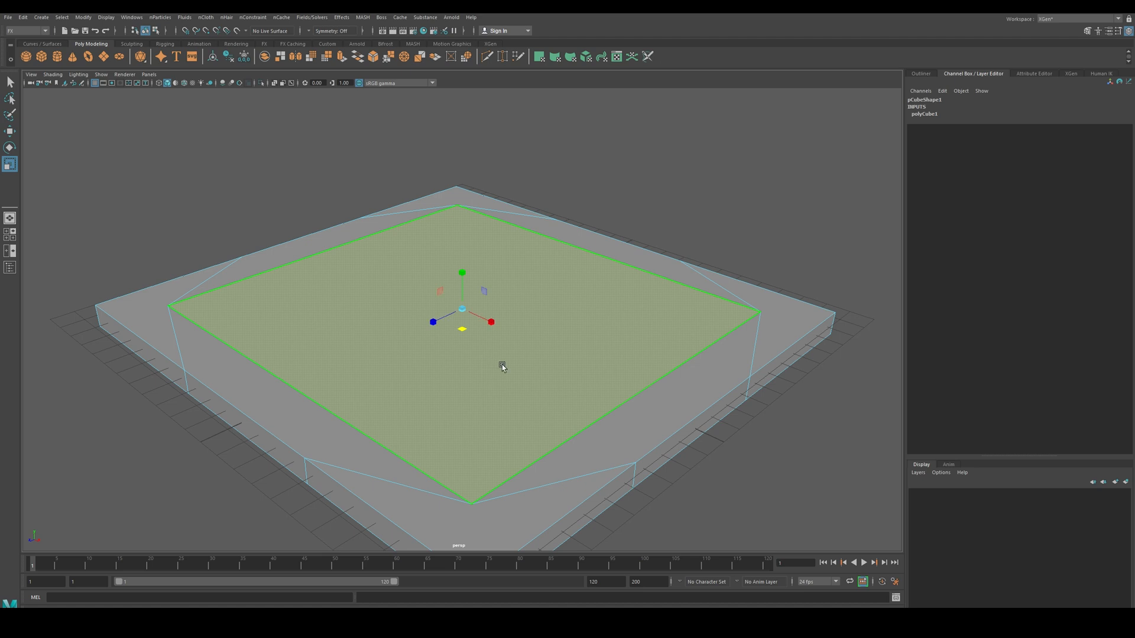
left_click_drag(502, 364, 506, 336, "alt")
middle_click_drag(295, 441, 303, 416, "alt")
key("ctrl+z")
key("ctrl+z")
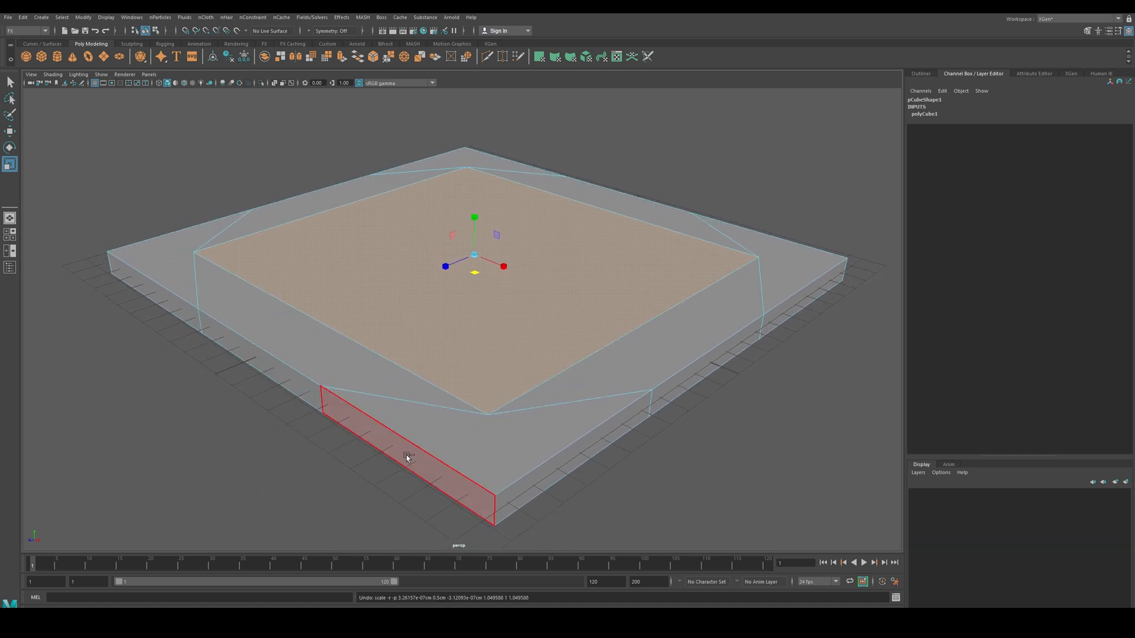
Step: Scale the central top face outward horizontally so only a narrow border remains around the slab's top
left_click_drag(290, 478, 265, 416, "alt")
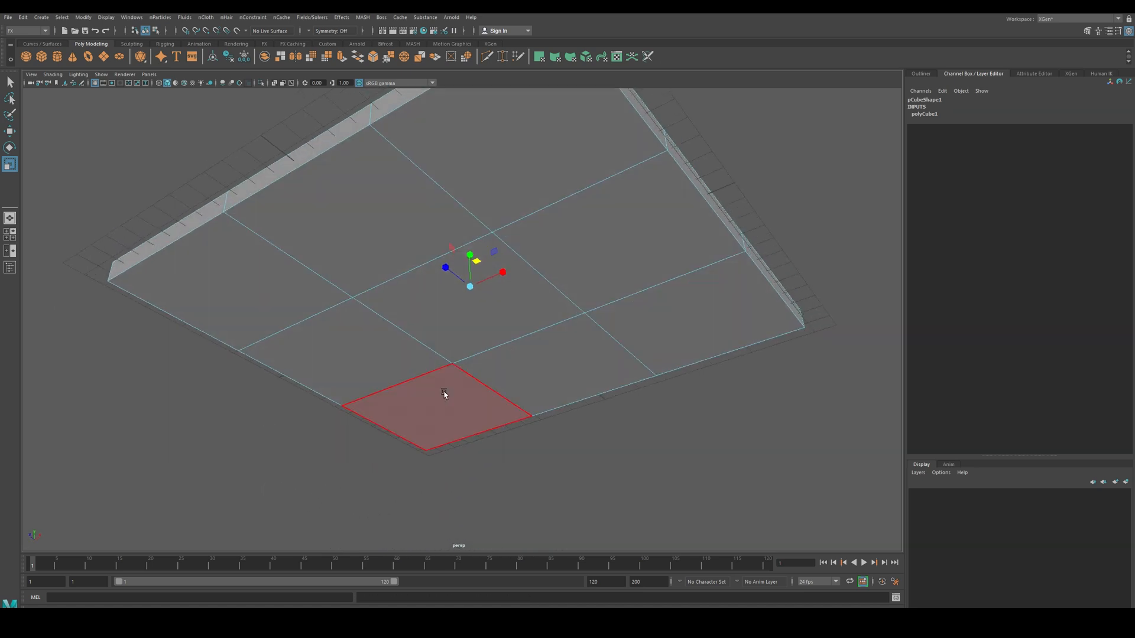
middle_click_drag(438, 296, 441, 339, "alt")
left_click_drag(441, 341, 426, 367, "alt")
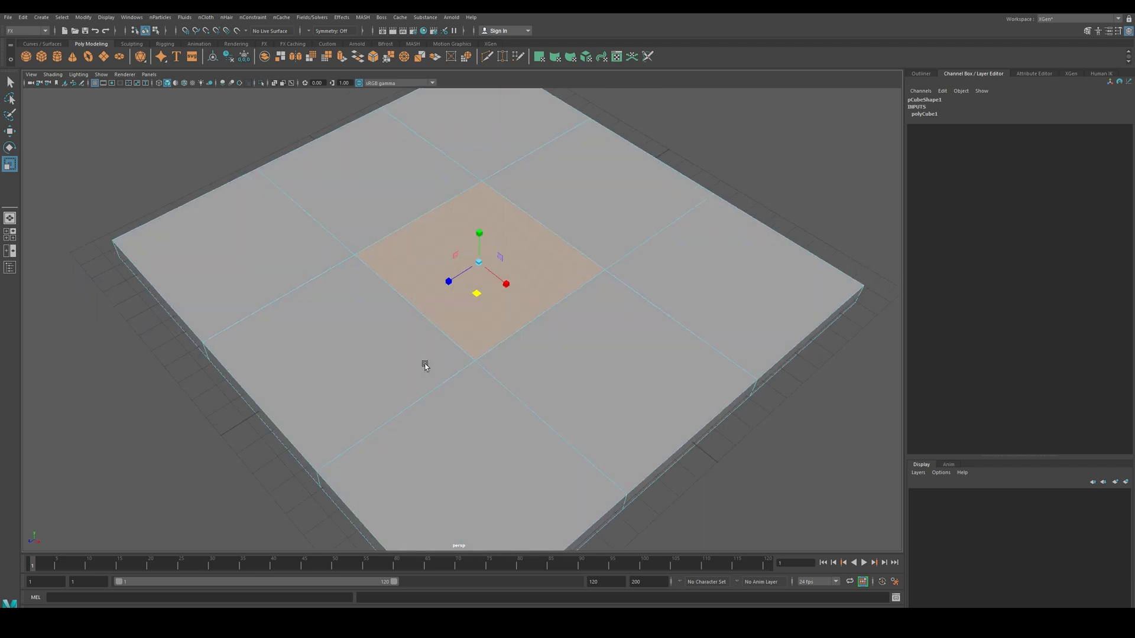
key("r")
left_click_drag(481, 295, 477, 326)
middle_click_drag(444, 327, 439, 314, "alt")
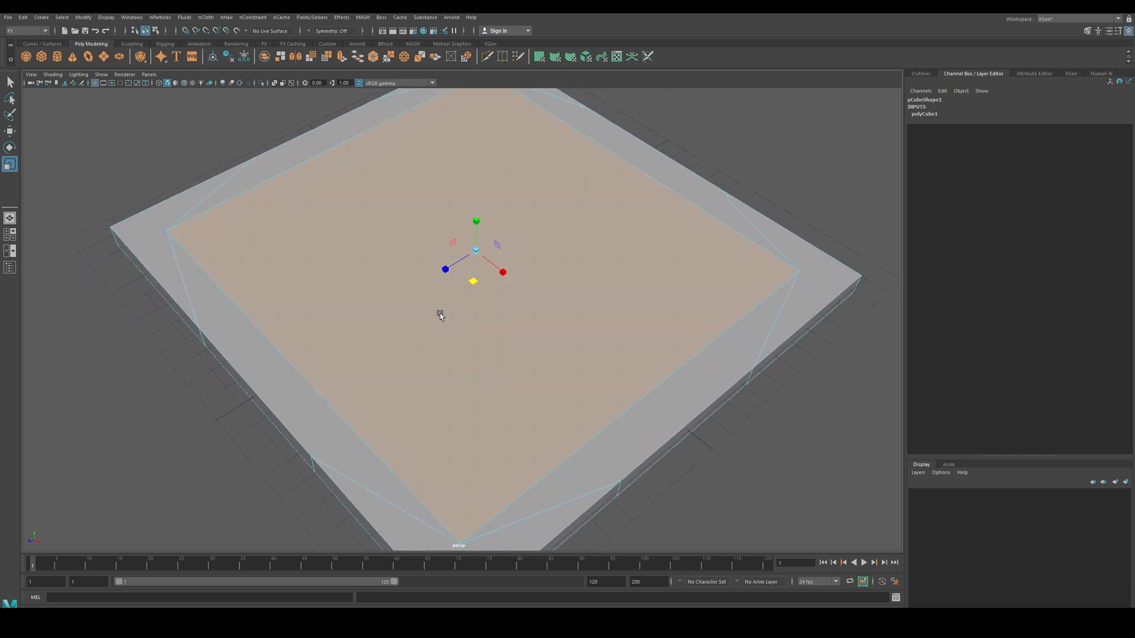
Step: Extrude the enlarged top face downward to form a recess with a floor inside the slab
left_click(200, 368)
left_click(399, 269)
right_click(397, 266, "shift")
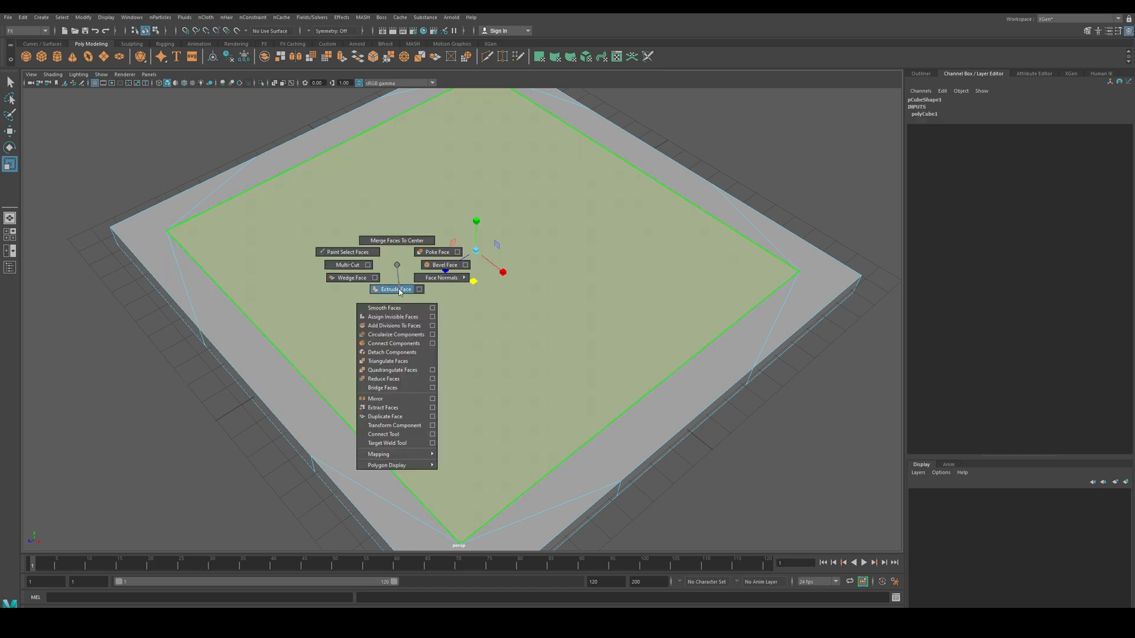
left_click(400, 290)
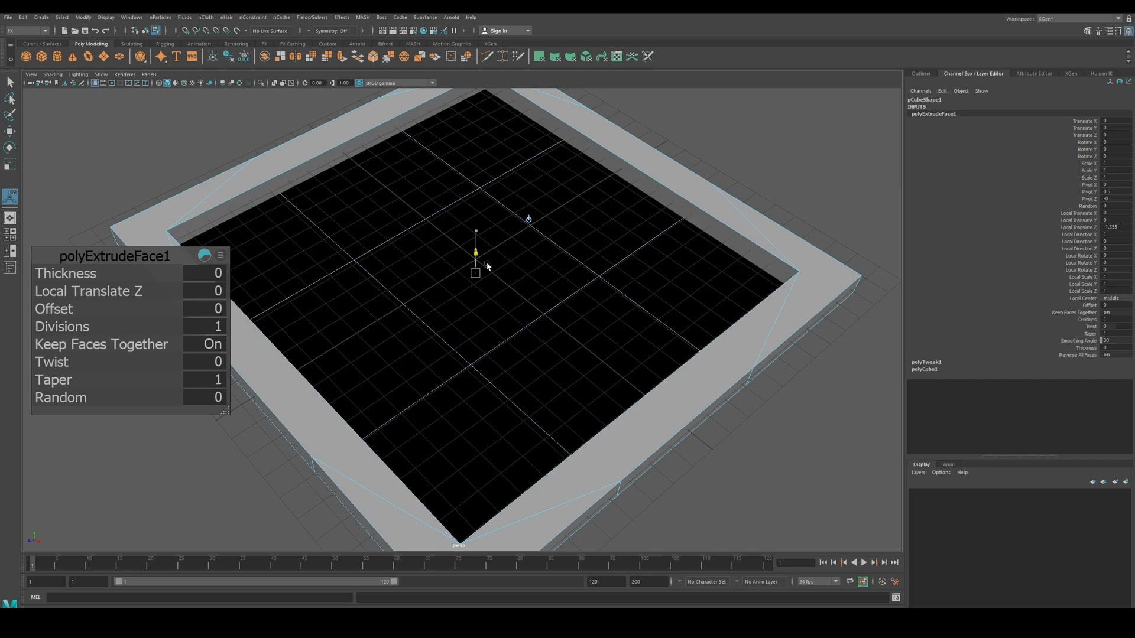
left_click_drag(487, 266, 488, 258)
left_click(148, 175)
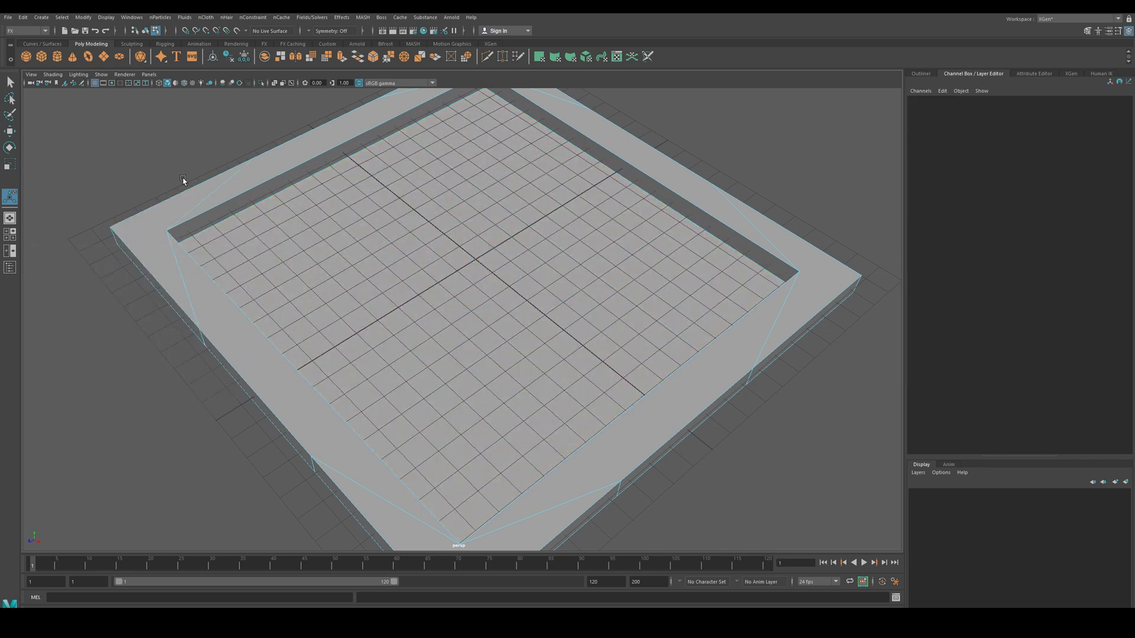
Step: Select all the top faces of the rim and move them upward to make the walls taller
left_click(156, 224)
left_click(236, 337, "shift")
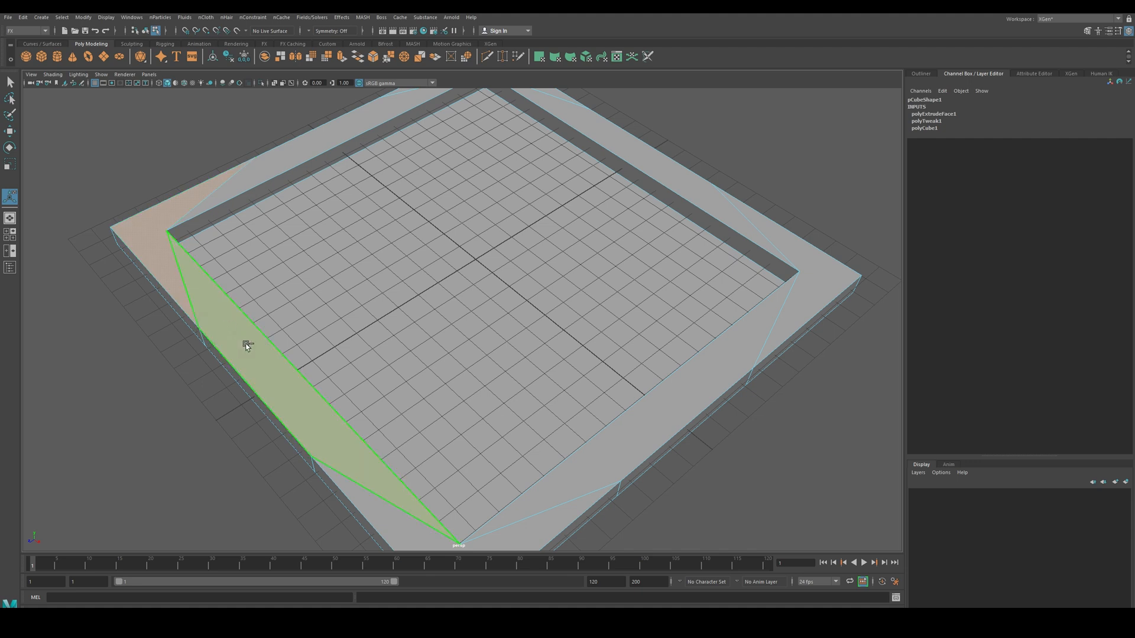
left_click(392, 519, "shift")
left_click(674, 454, "shift")
left_click(776, 344, "shift")
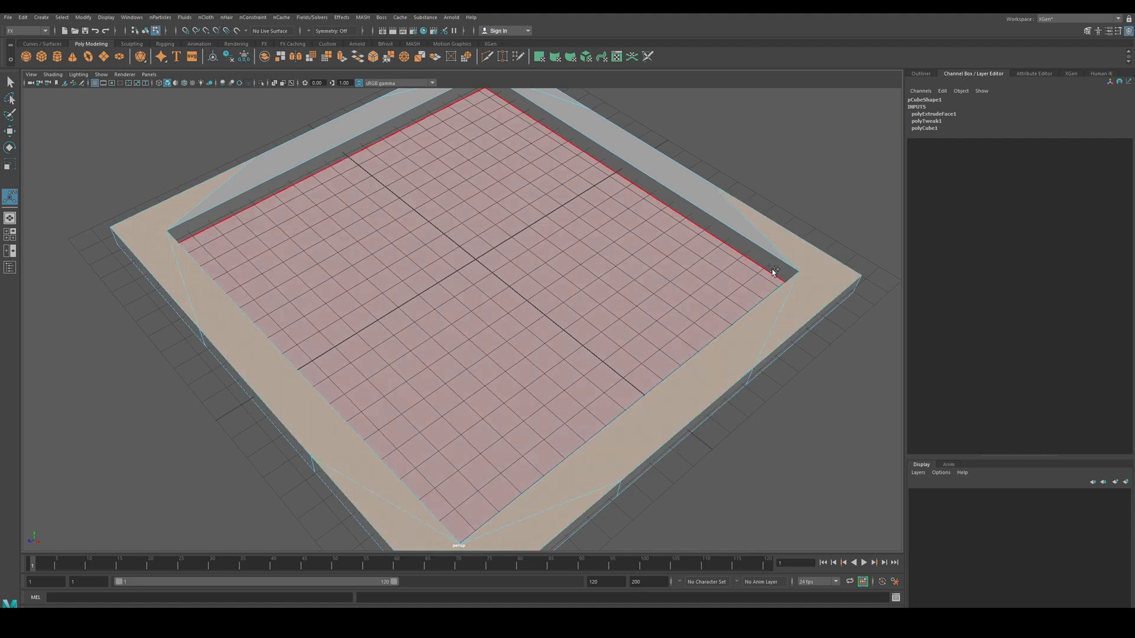
left_click(639, 148, "shift")
left_click(317, 145, "shift")
scroll(463, 204, "down", 3)
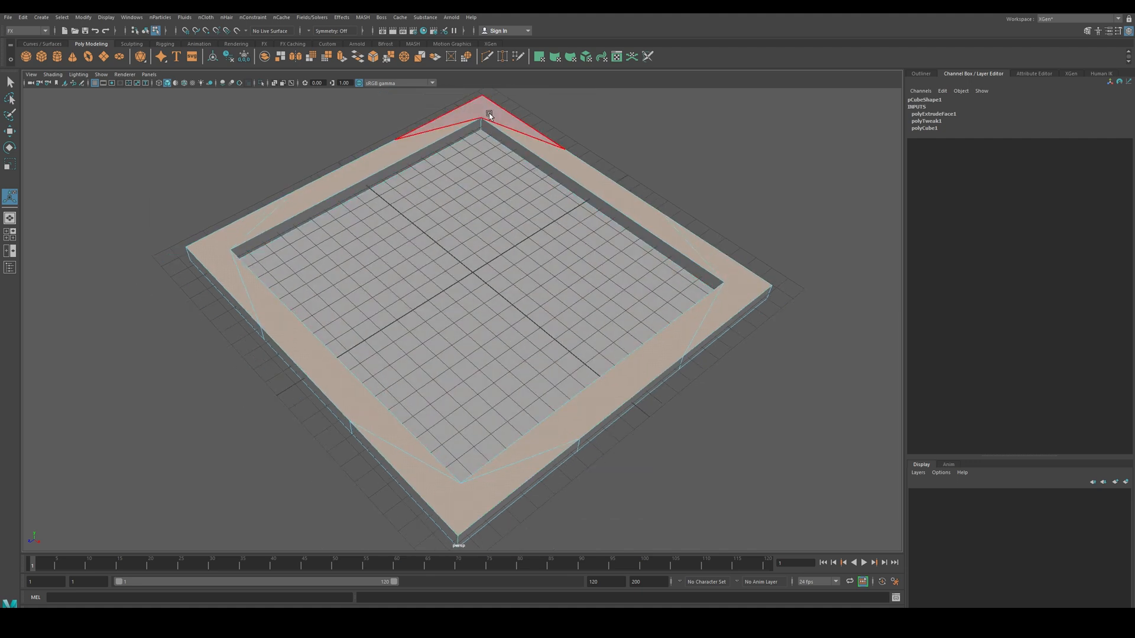
key("w")
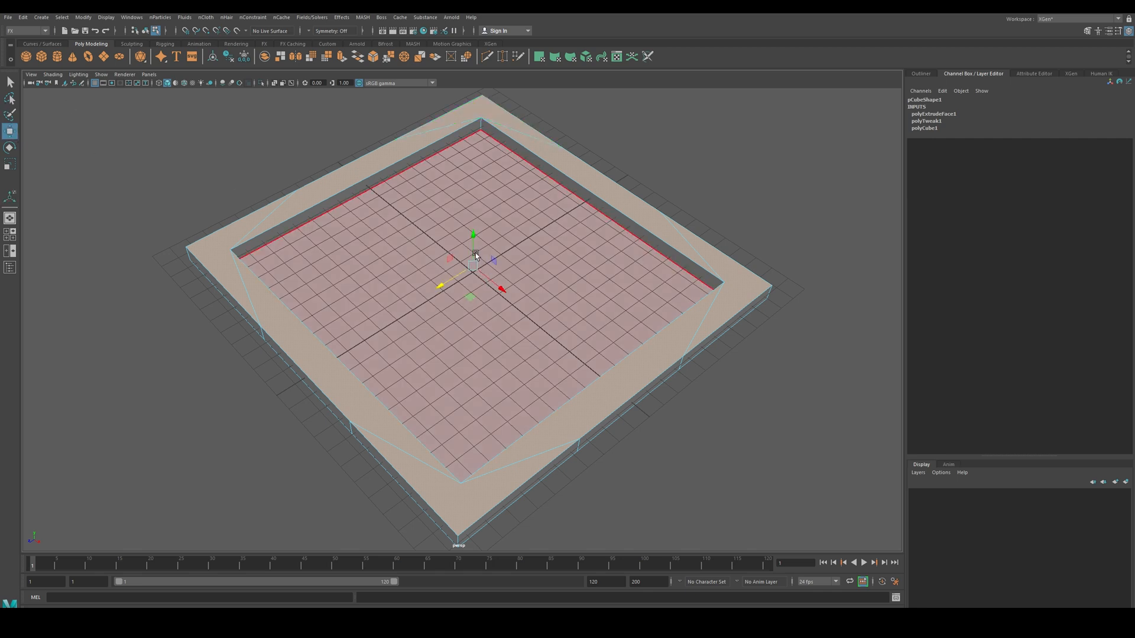
left_click_drag(475, 253, 476, 227)
left_click(233, 384)
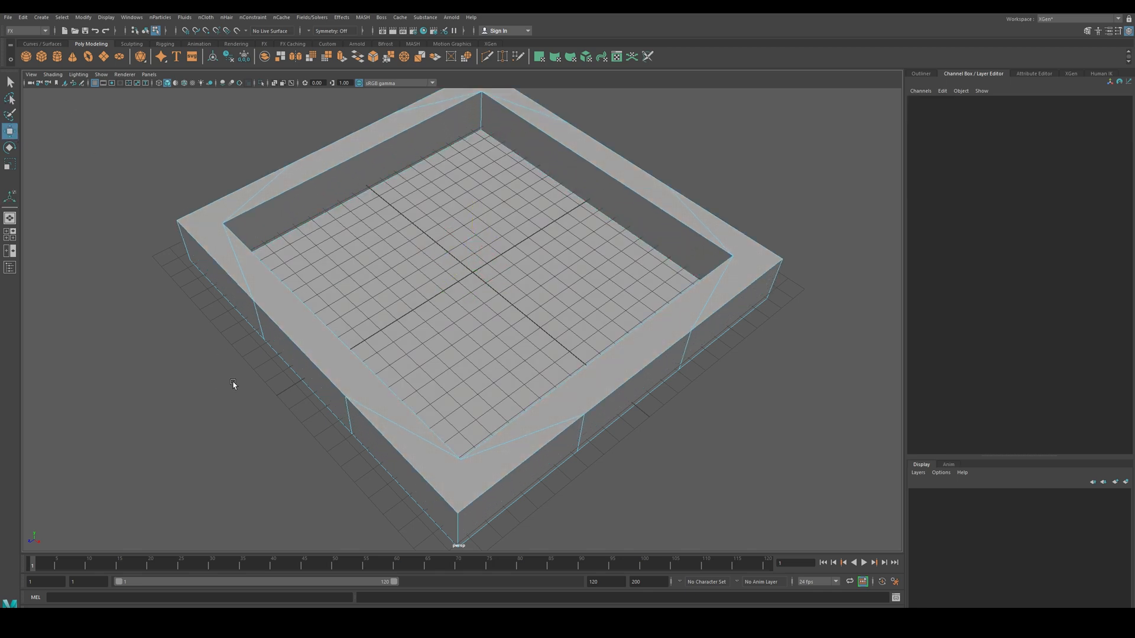
Step: Return the walled tray to object mode and leave it deselected
left_click_drag(322, 371, 312, 357)
key("ctrl+z")
middle_click_drag(255, 450, 254, 437, "alt")
right_click_drag(247, 436, 285, 355)
right_click_drag(239, 391, 285, 346)
left_click(300, 460)
left_click_drag(266, 448, 186, 400, "alt")
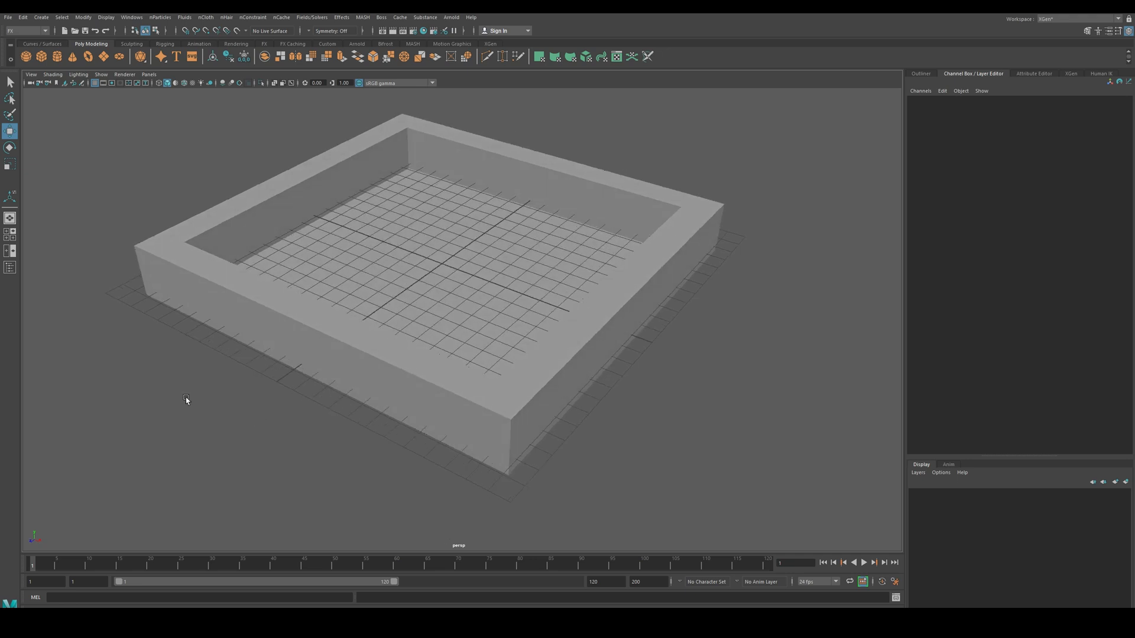
Step: Create a new polygon cube and set its width, height and depth subdivisions to 1
left_click(41, 56)
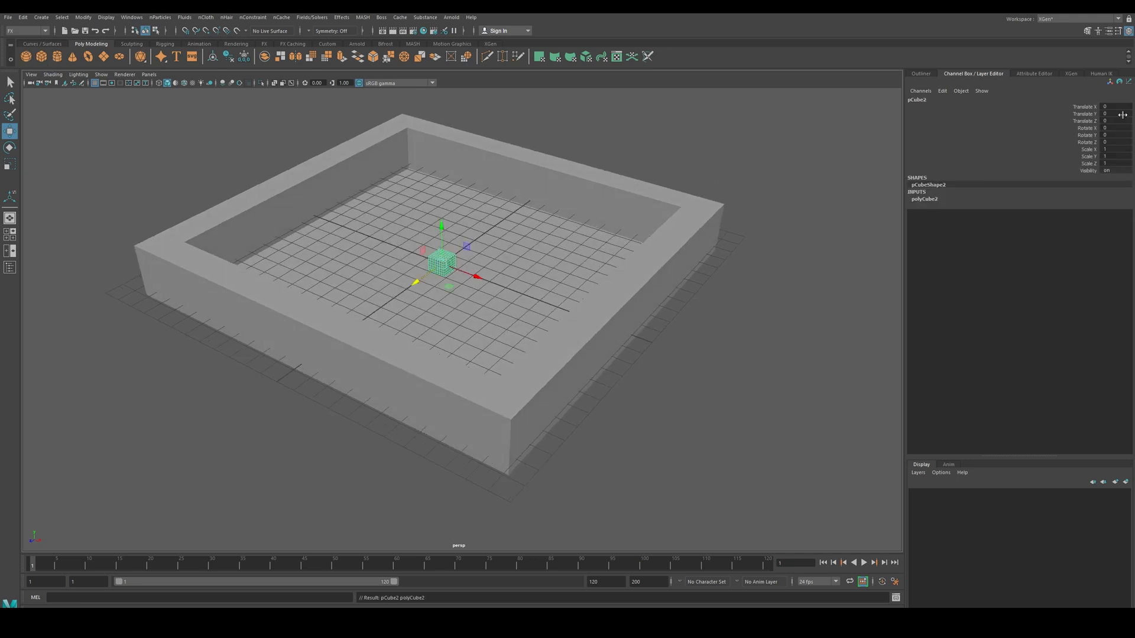
left_click(922, 199)
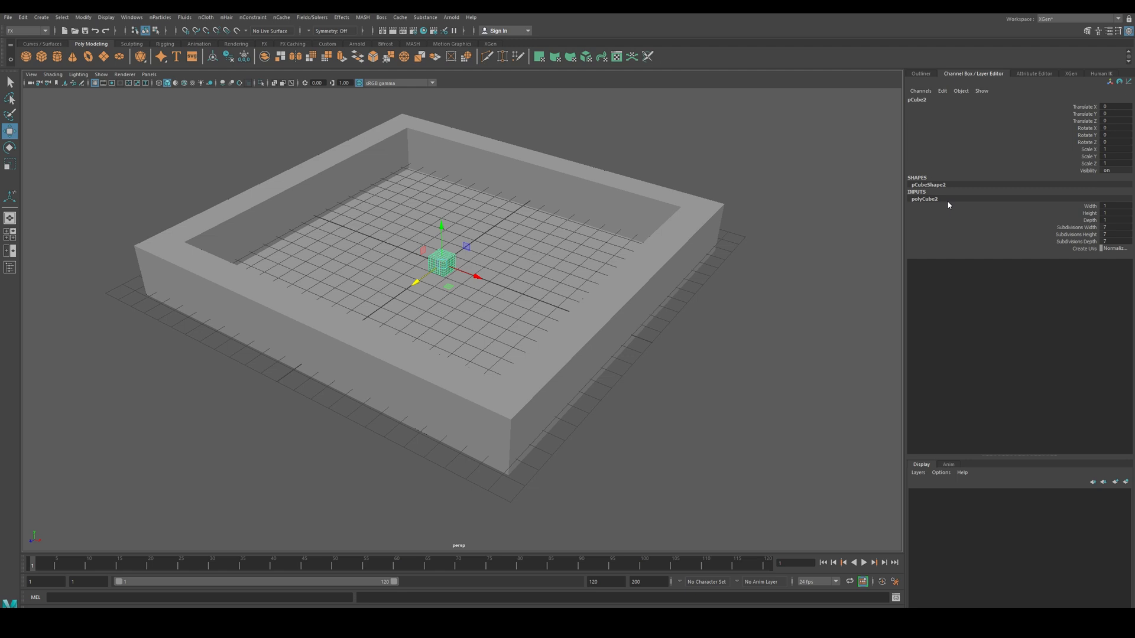
double_click(1123, 228)
key("Tab")
type("1")
key("Tab")
type("1")
left_click(1123, 235)
Step: Raise the new cube to about 0.15 in Y and scale it to about 18.2 in X, 2.16 in Y and 17.6 in Z
scroll(437, 274, "up", 5)
left_click_drag(428, 197, 709, 398)
left_click(11, 165)
scroll(434, 268, "down", 3)
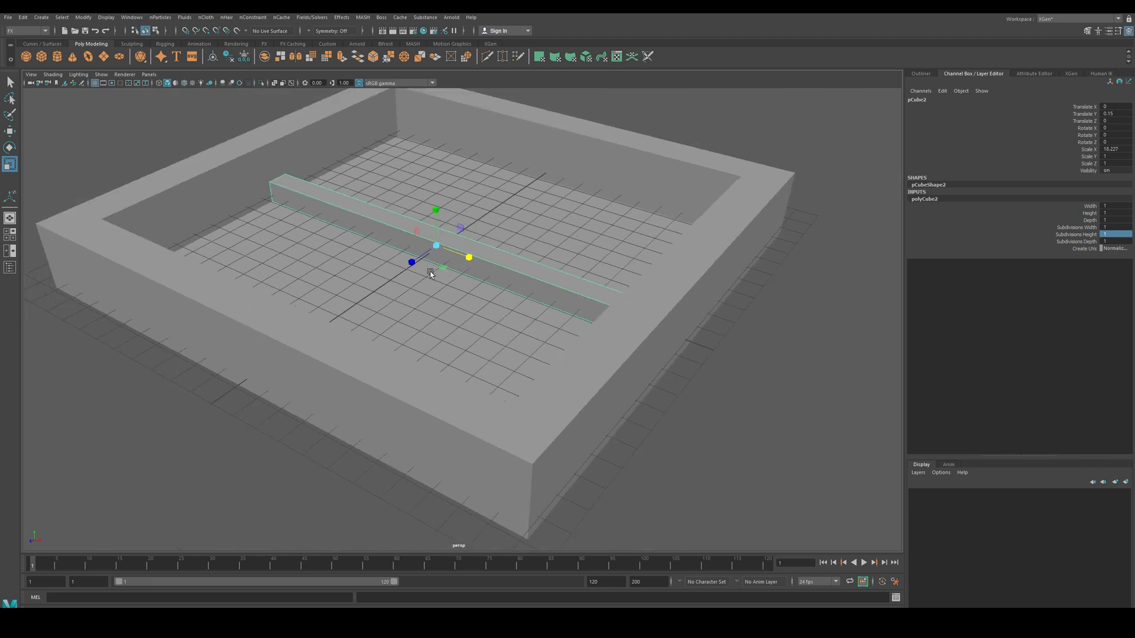
left_click_drag(440, 308, 6, 117, "alt")
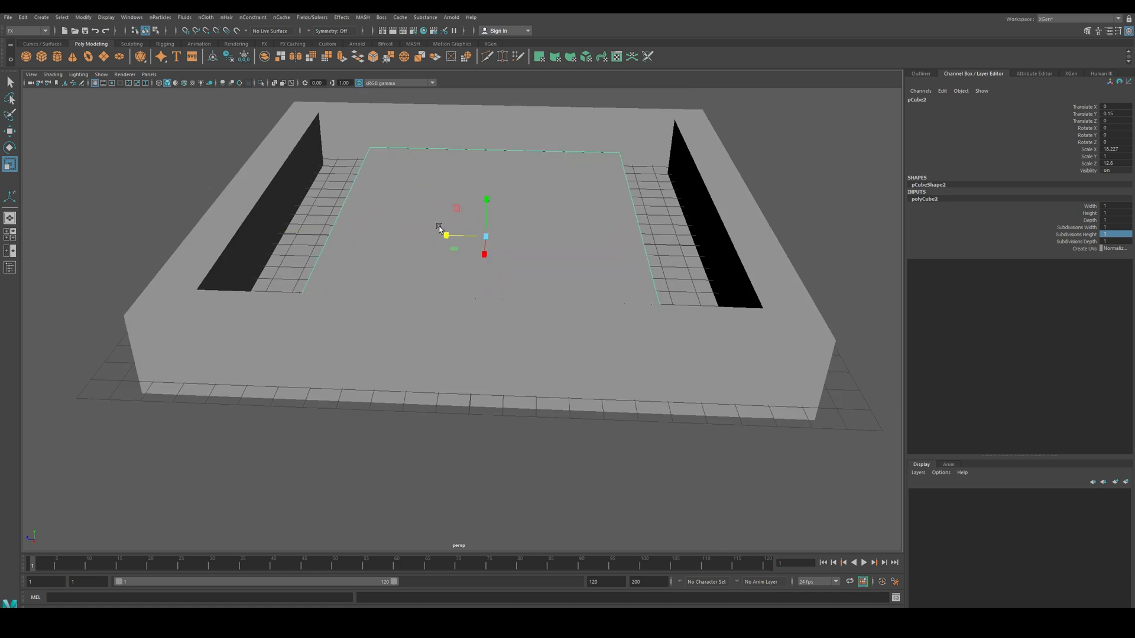
mouse_move(456, 237)
left_mouse_down()
mouse_move(397, 237)
mouse_move(441, 242)
left_mouse_up()
left_click_drag(495, 205, 293, 281)
Step: In a wireframe front view, move the inner block up to about 0.77 in Y so it sits on the tray's floor
key("w")
key("space")
left_click(363, 370)
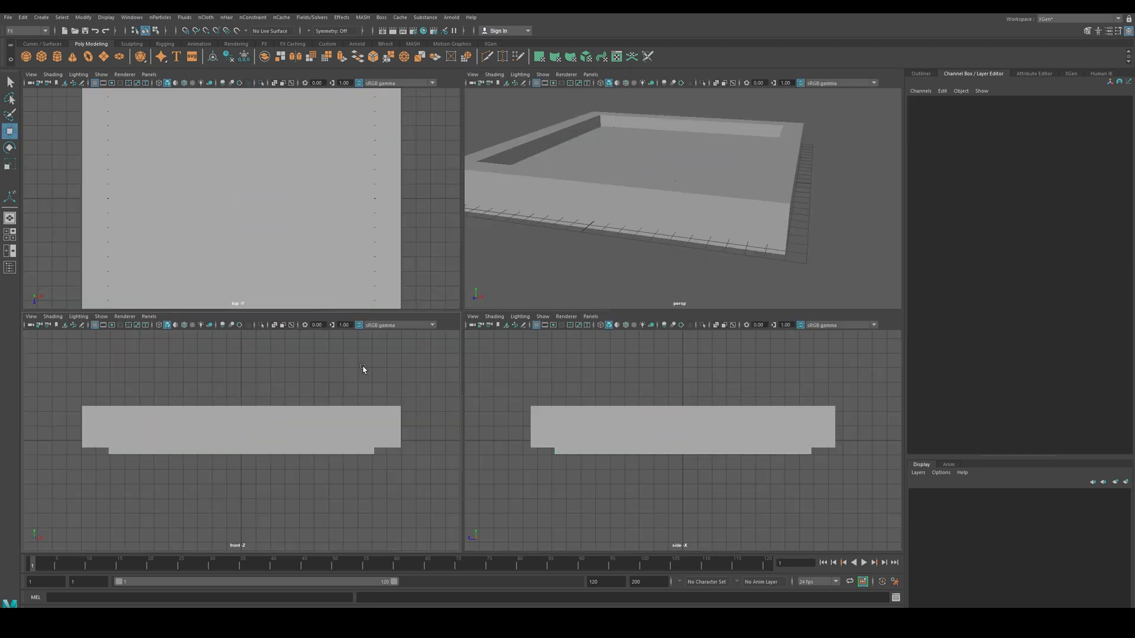
key("space")
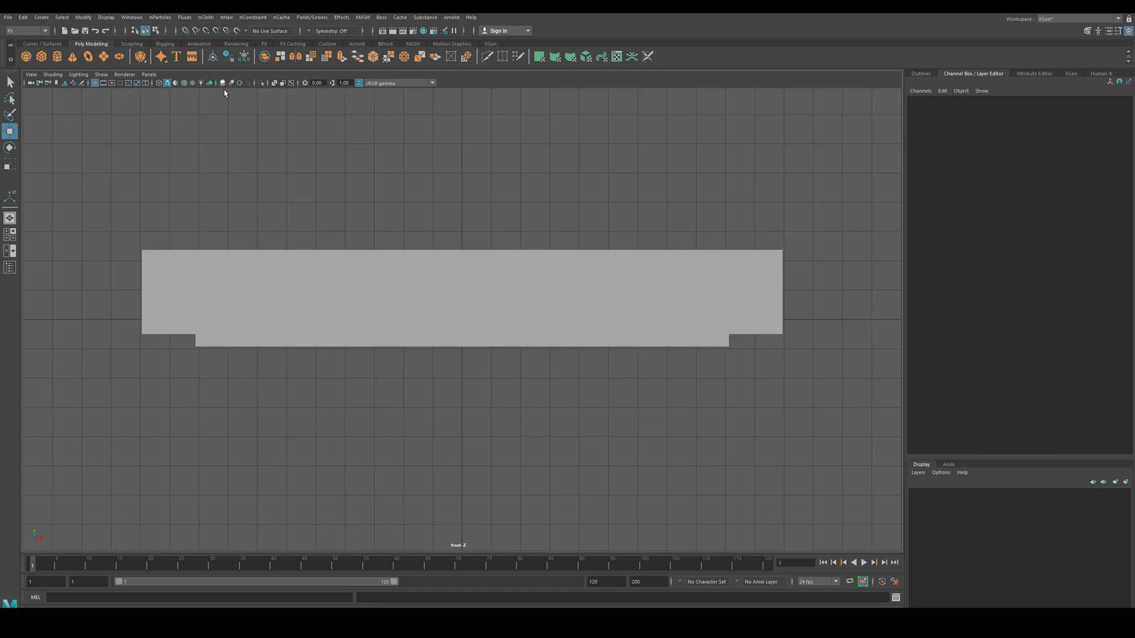
left_click(159, 83)
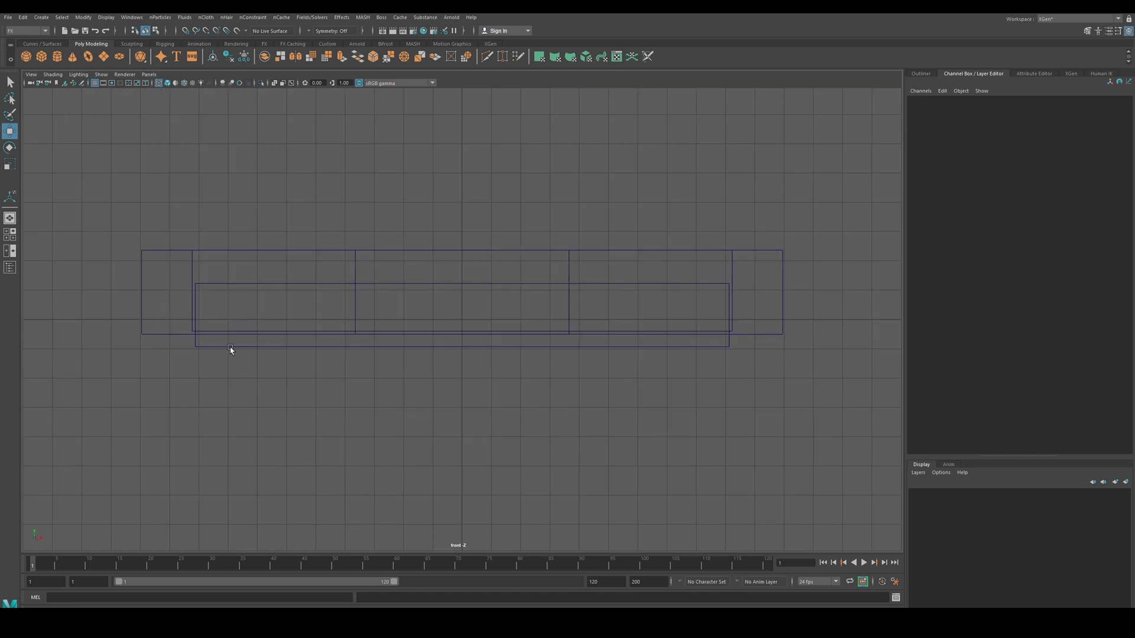
left_click(232, 348)
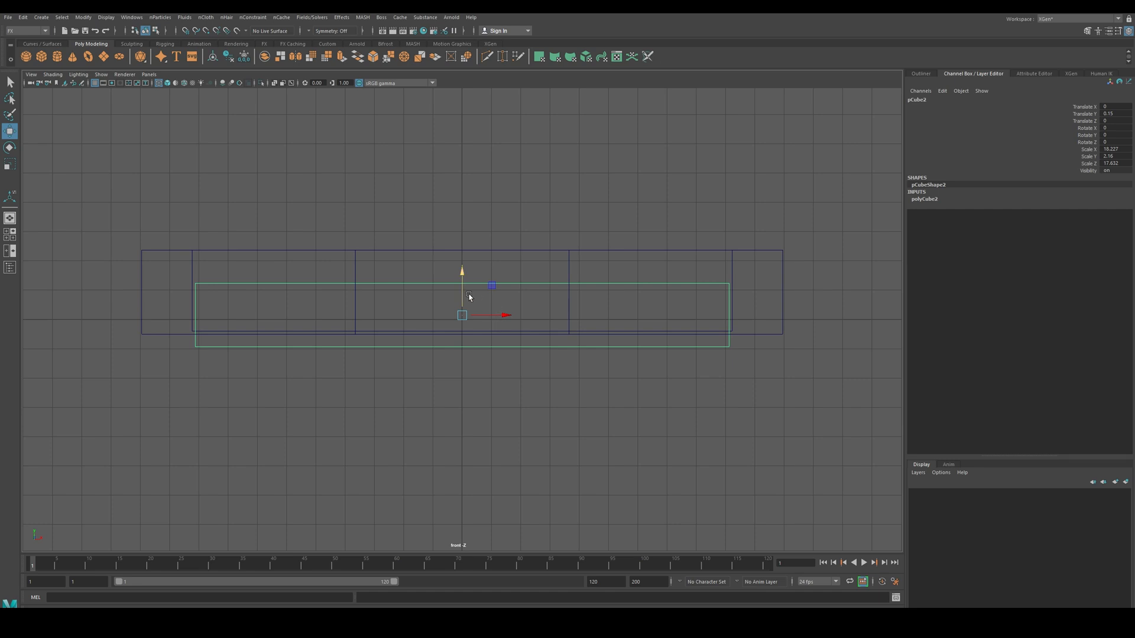
left_click_drag(469, 296, 475, 278)
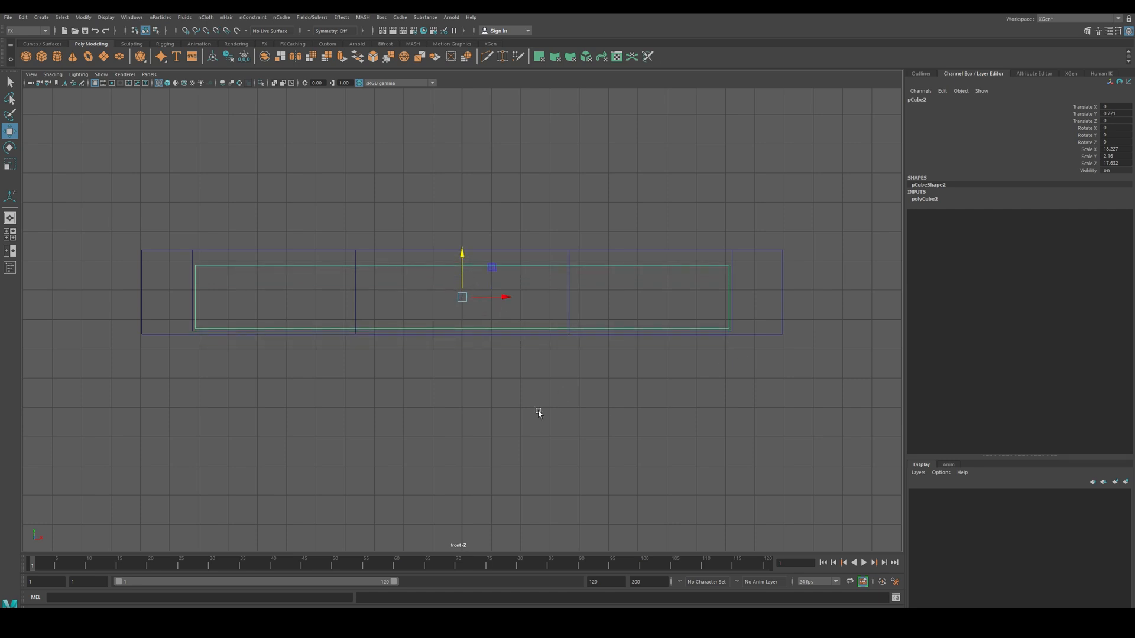
Step: Return to the full perspective view in wireframe display and leave both objects deselected
key("space")
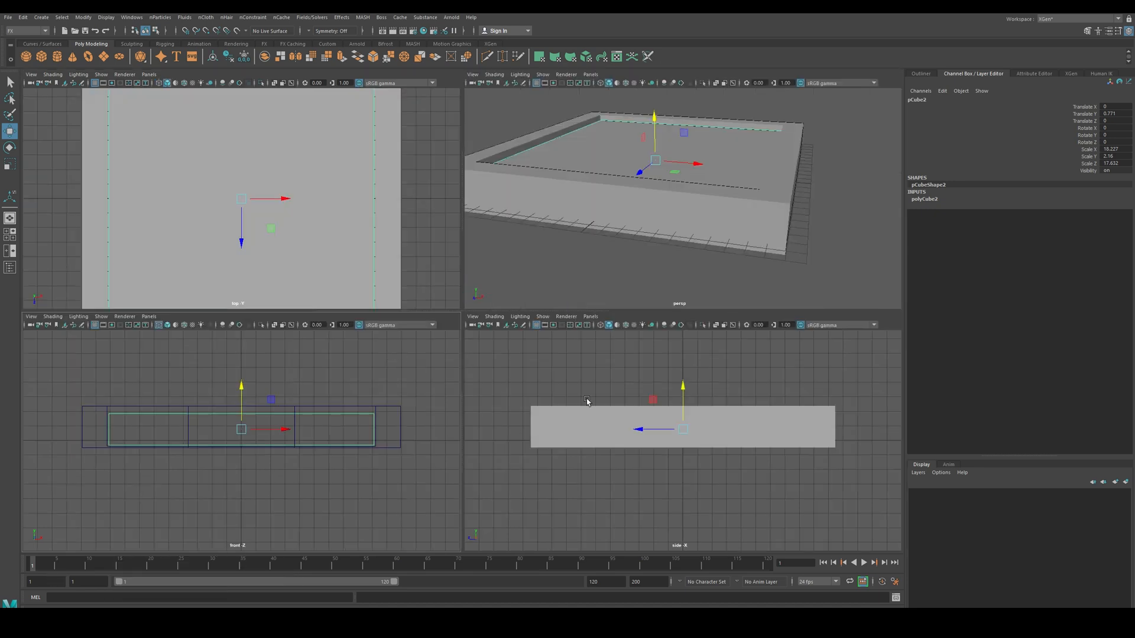
left_click(585, 253)
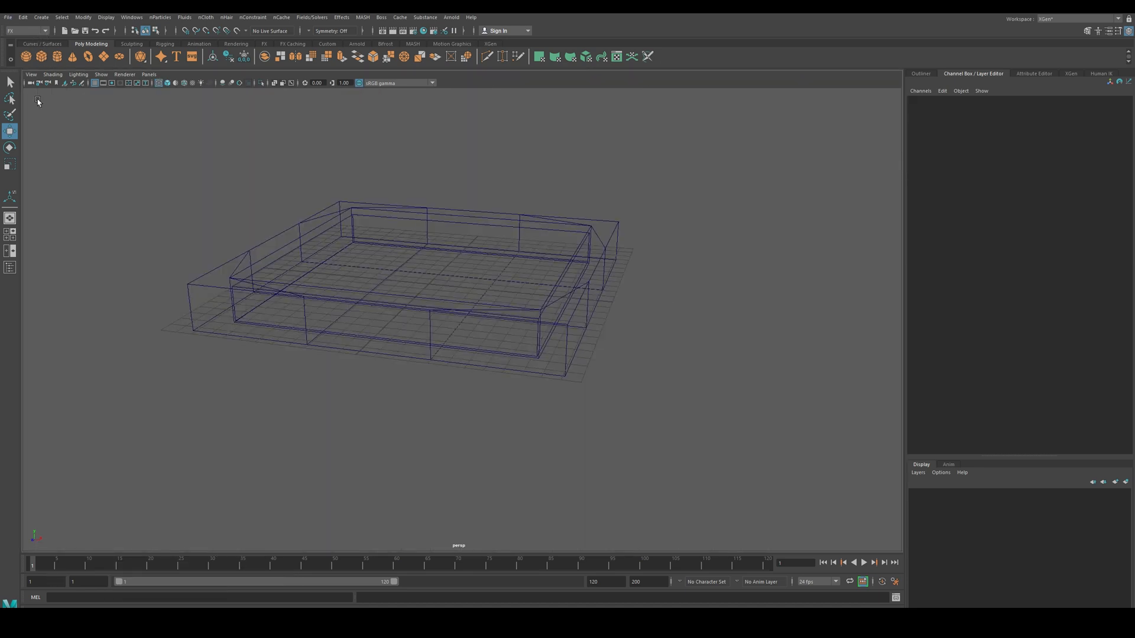
left_click(241, 280)
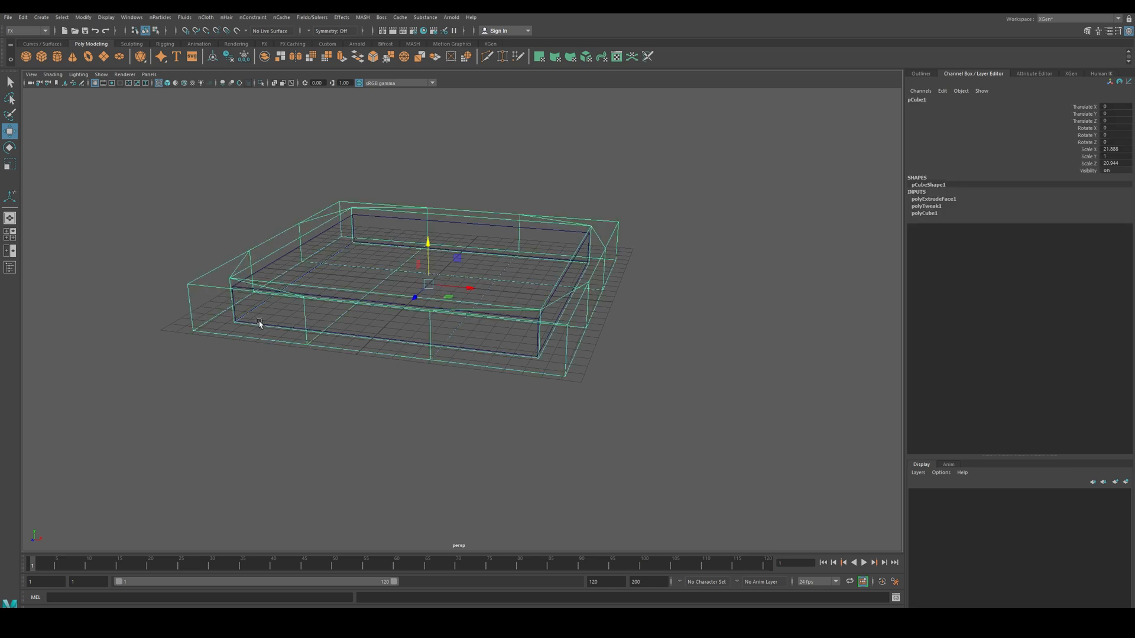
left_click_drag(260, 324, 229, 410, "alt")
left_click(229, 410)
Step: Add a third polygon cube at the origin with width, height and depth subdivisions of 1, and deselect it
left_click(41, 57)
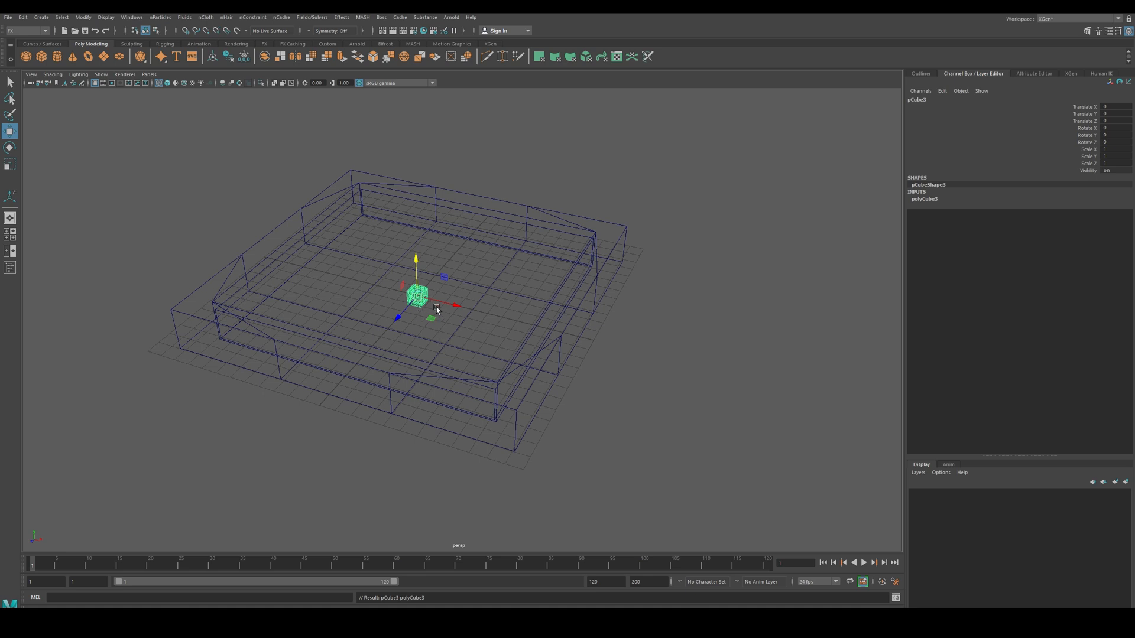
left_click(942, 202)
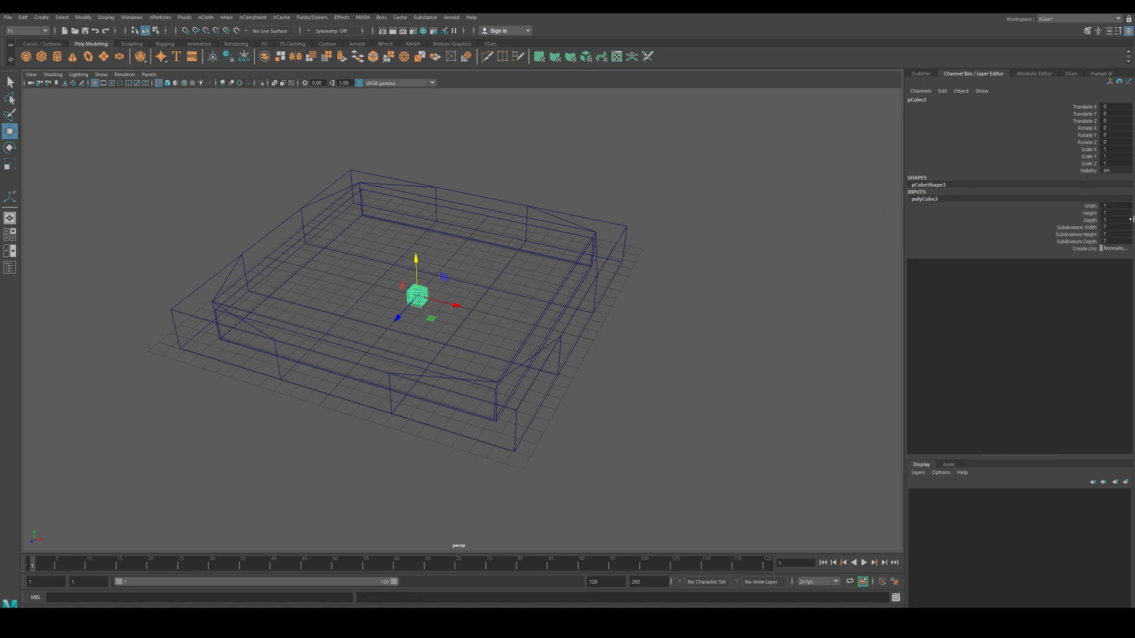
double_click(1126, 229)
key("Tab")
type("1")
key("Tab")
type("1")
key("Tab")
key("Return")
left_click(388, 279)
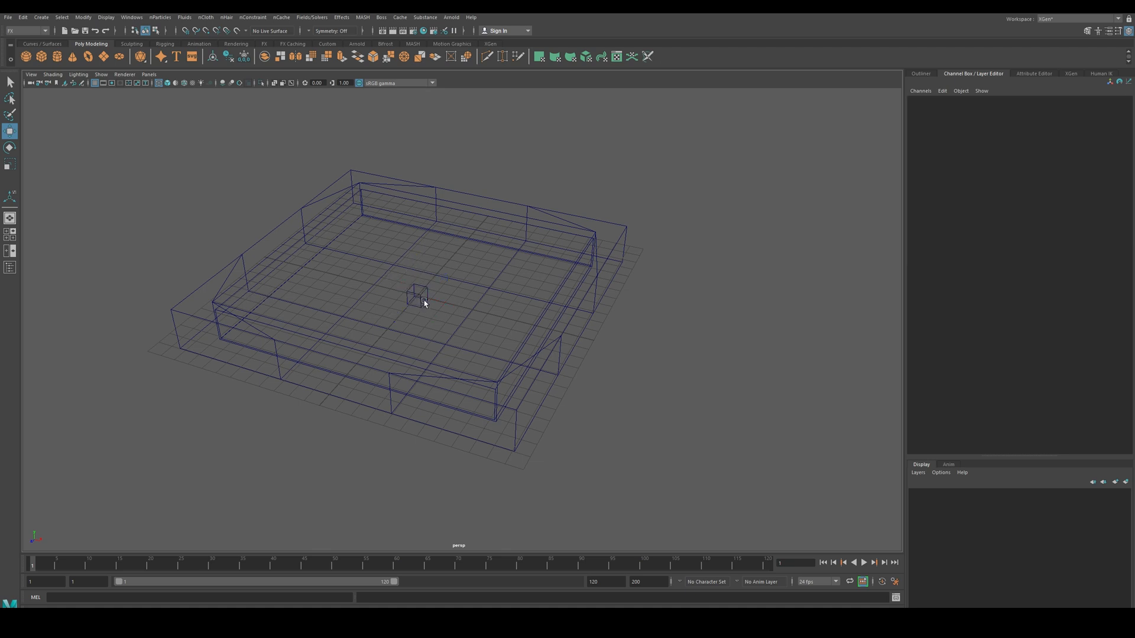
Step: Raise the small cube to about 12.35 in Y so it floats above the tray
left_click(423, 301)
left_click_drag(426, 287, 426, 103)
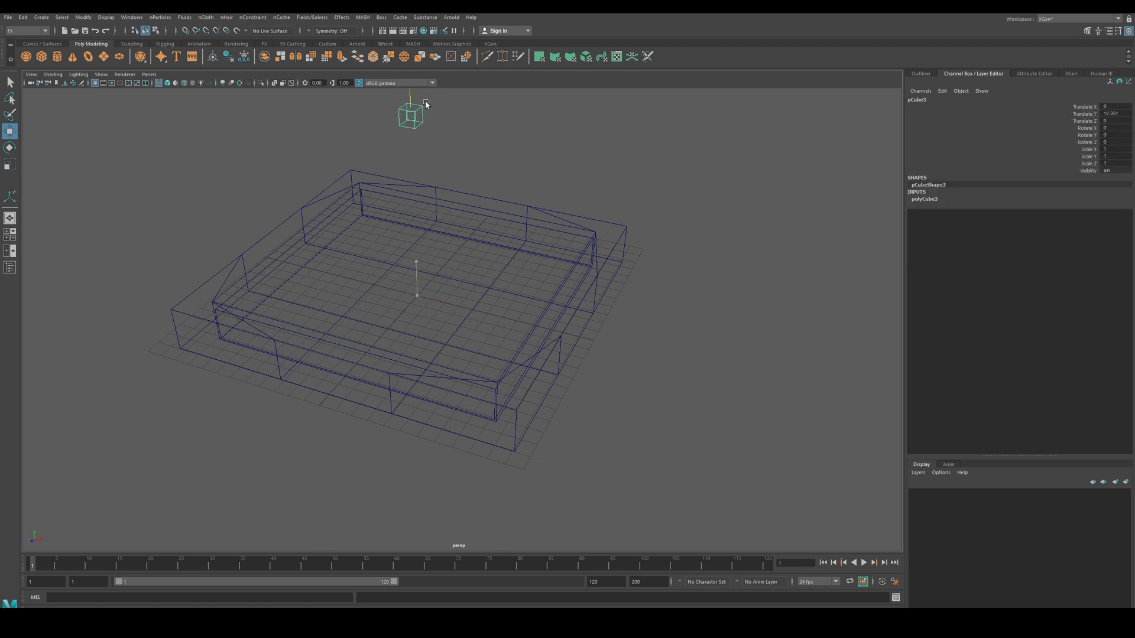
left_click_drag(438, 240, 408, 205, "alt")
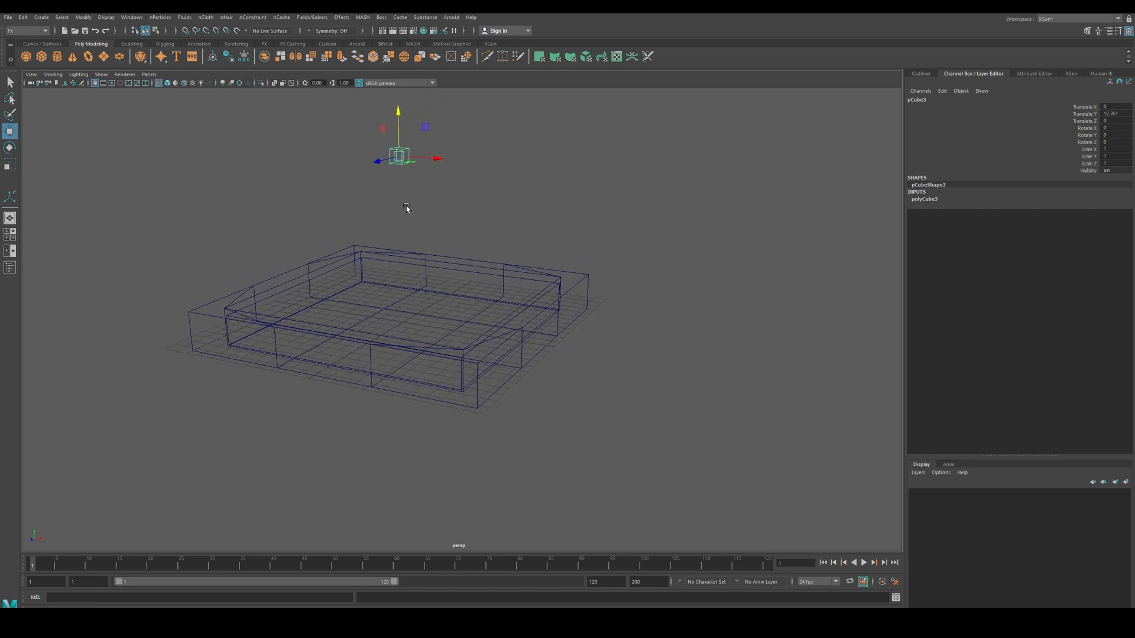
Step: Duplicate the floating cube twice and offset the copies beside and above it to form a loose cluster of three
key("ctrl+d")
left_click_drag(437, 159, 424, 140)
key("ctrl+d")
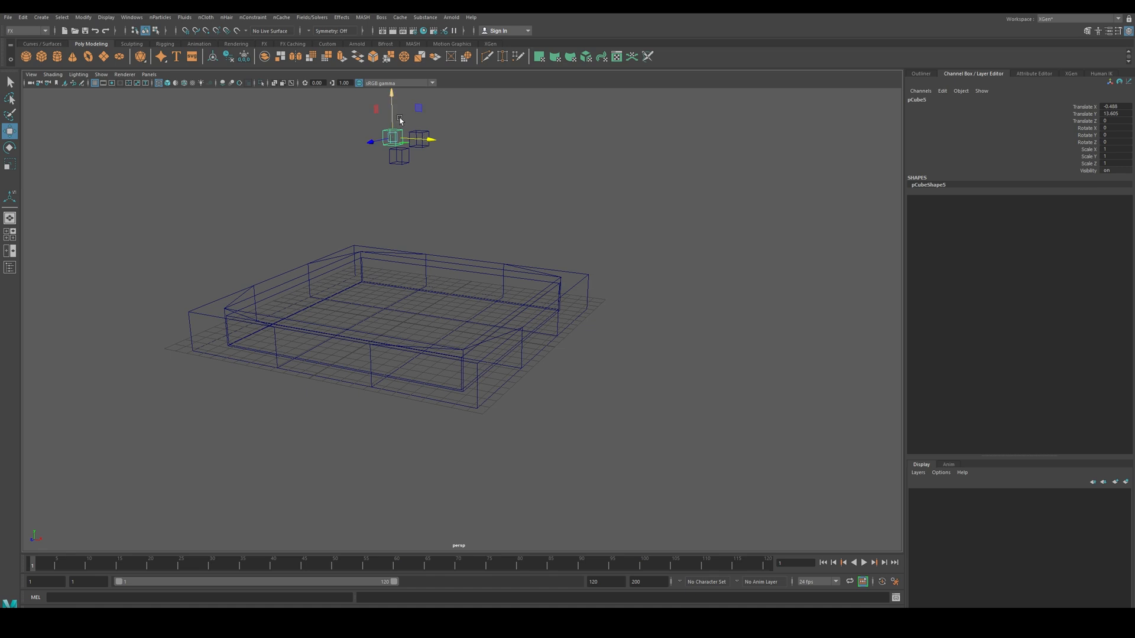
left_click(332, 203)
mouse_move(332, 203)
left_mouse_down("alt")
mouse_move(396, 216)
mouse_move(349, 223)
mouse_move(342, 236)
left_mouse_up("alt")
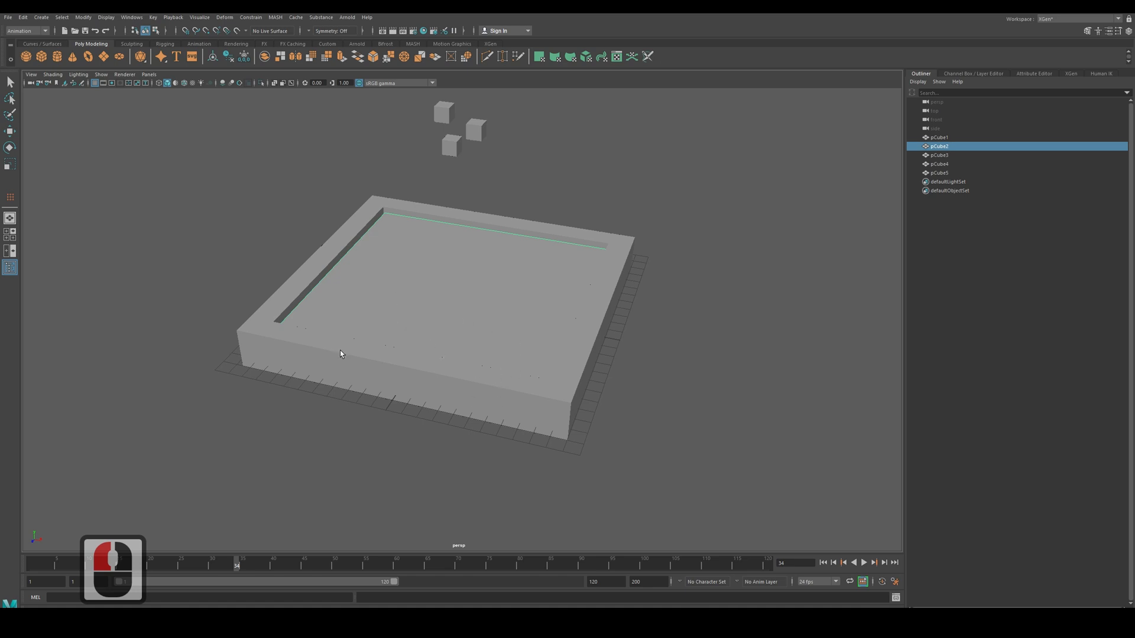
Step: Examine the outer tray and the inner block from several angles, selecting each in turn and ending on the inner block
middle_click_drag(364, 440, 360, 444, "alt")
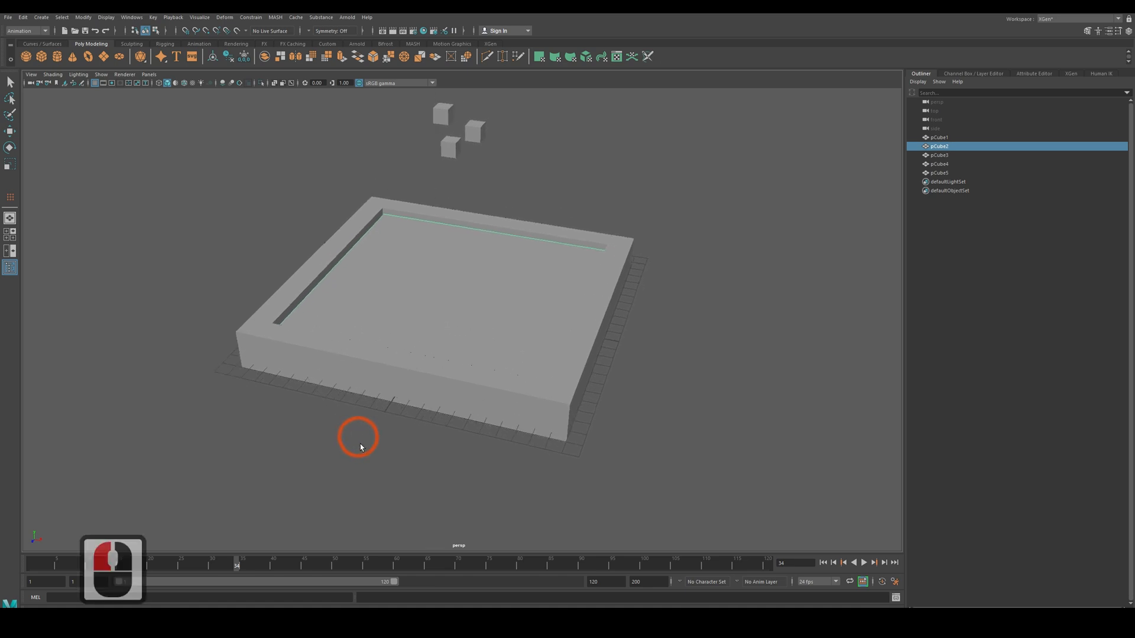
left_click_drag(360, 444, 328, 444, "alt")
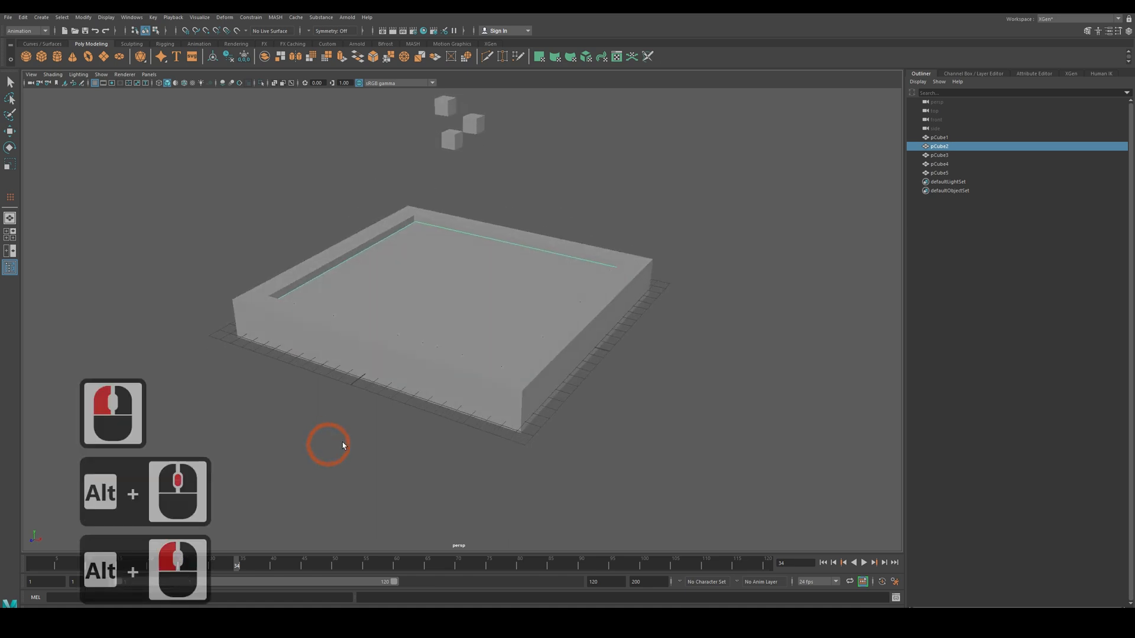
left_click(263, 319)
middle_click_drag(282, 374, 289, 390, "alt")
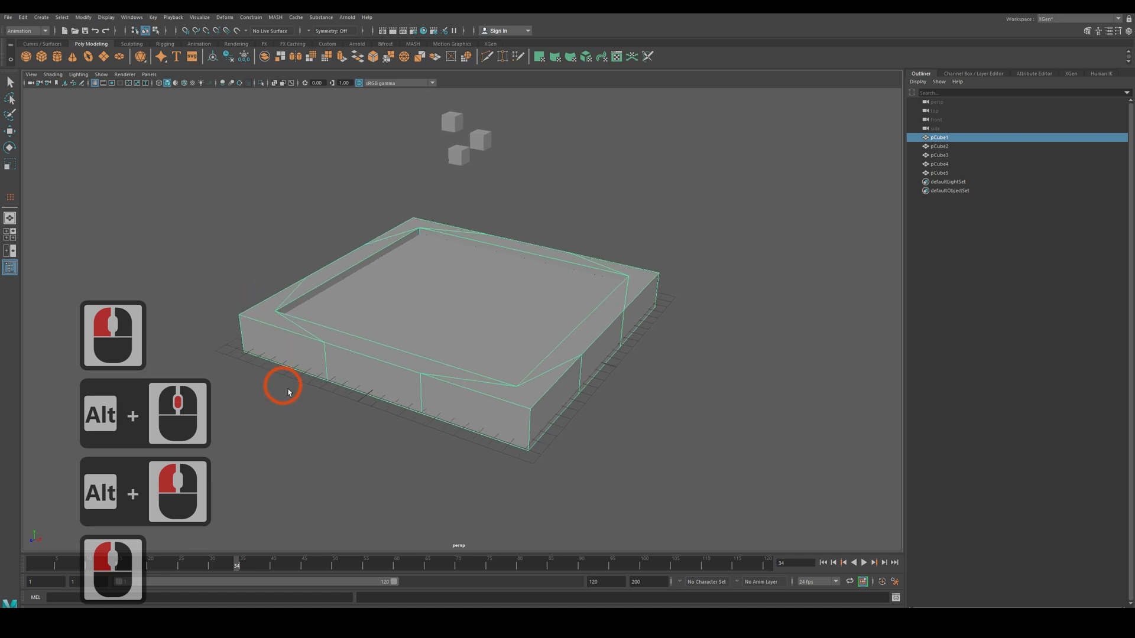
left_click_drag(289, 390, 305, 376, "alt")
left_click(319, 355)
mouse_move(353, 435)
middle_mouse_down("alt")
mouse_move(313, 406)
mouse_move(348, 431)
middle_mouse_up("alt")
mouse_move(348, 430)
left_mouse_down("alt")
mouse_move(346, 401)
mouse_move(335, 416)
left_mouse_up("alt")
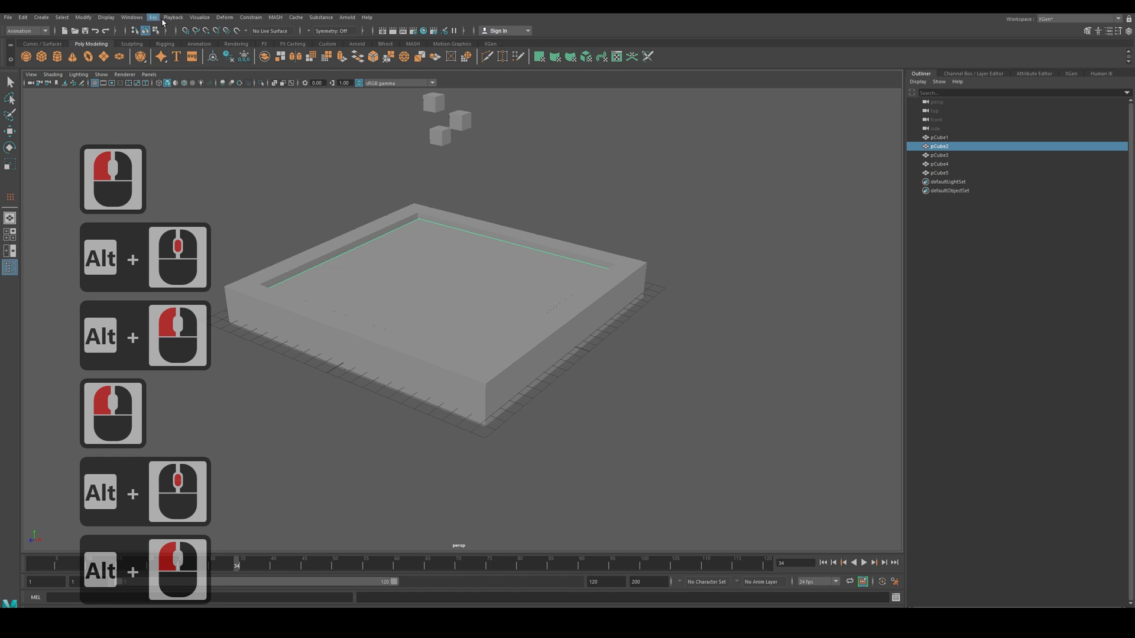
Step: Switch to the FX command set and filter the Plug-in Manager by "bifr" to check whether the Bifrost plug-ins are loaded
left_click_drag(21, 31, 16, 70)
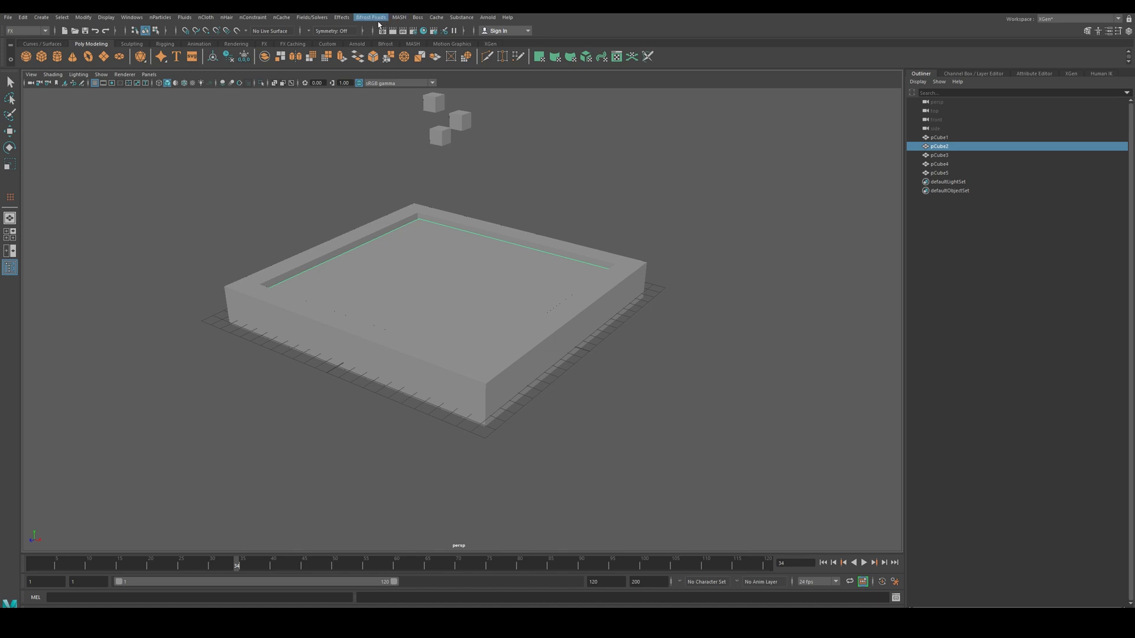
left_click(131, 17)
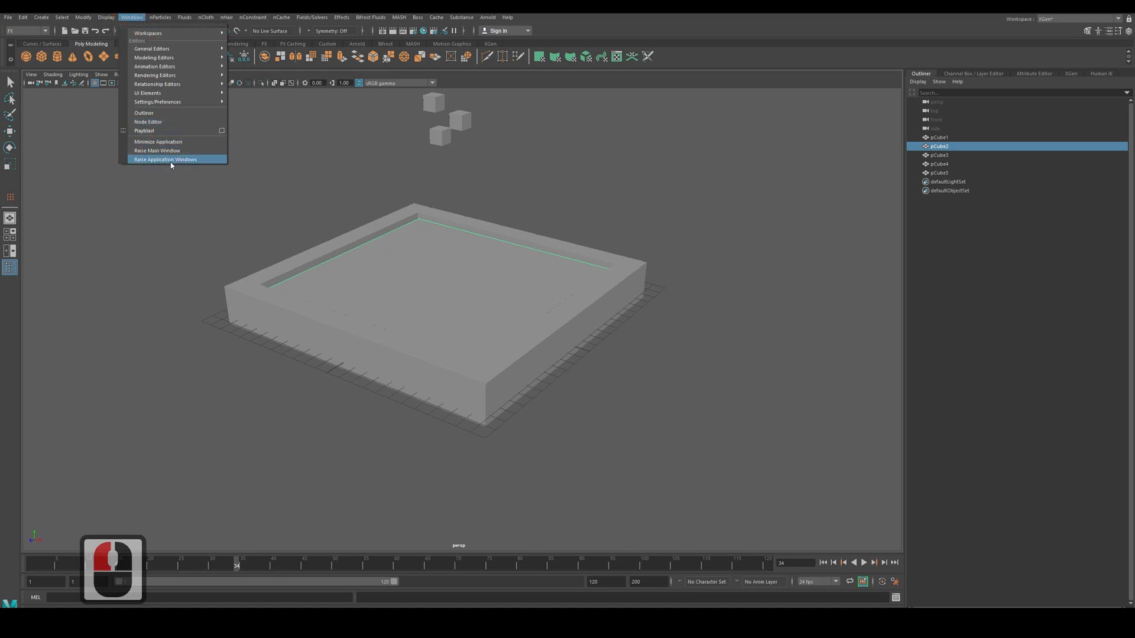
mouse_move(167, 105)
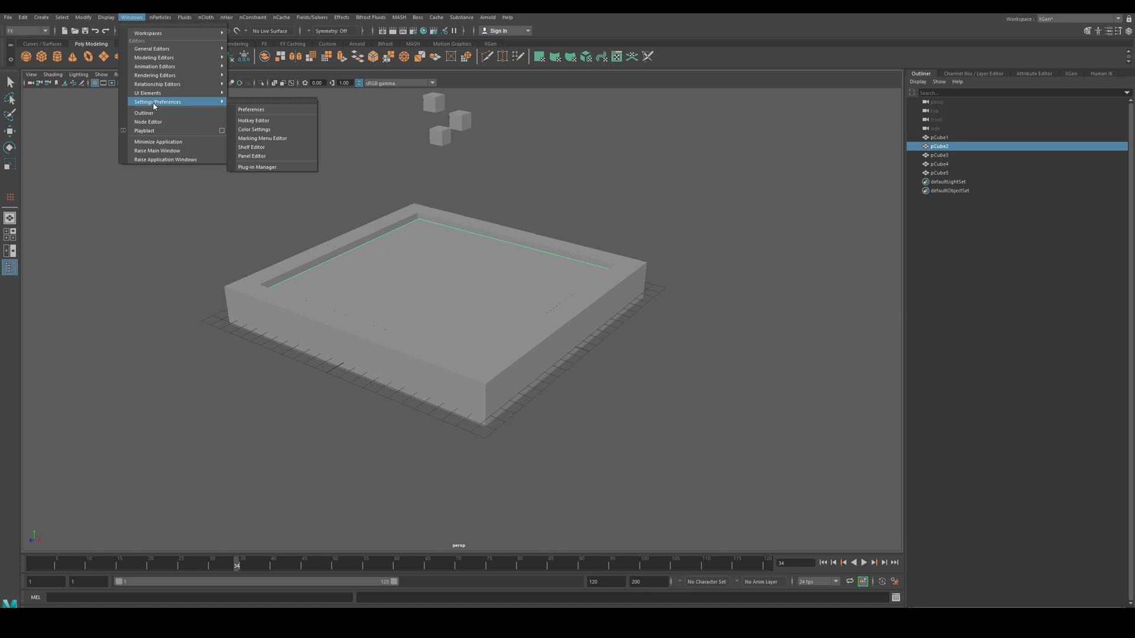
left_click(257, 166)
left_click(439, 241)
left_click_drag(439, 242, 351, 243)
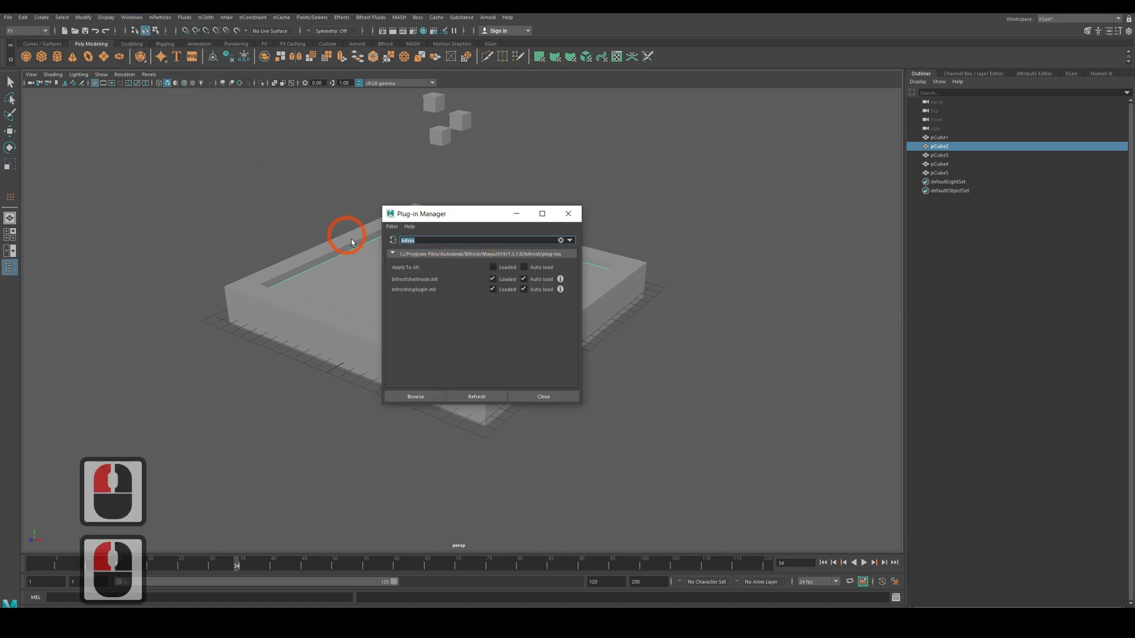
type("bifr")
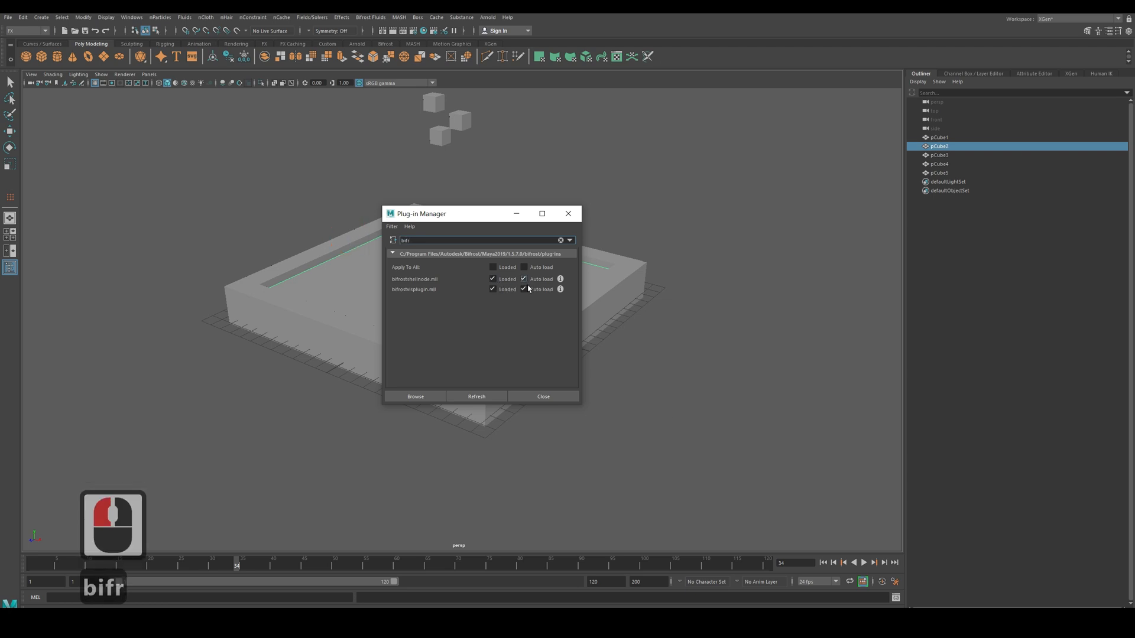
left_click(543, 397)
double_click(414, 254)
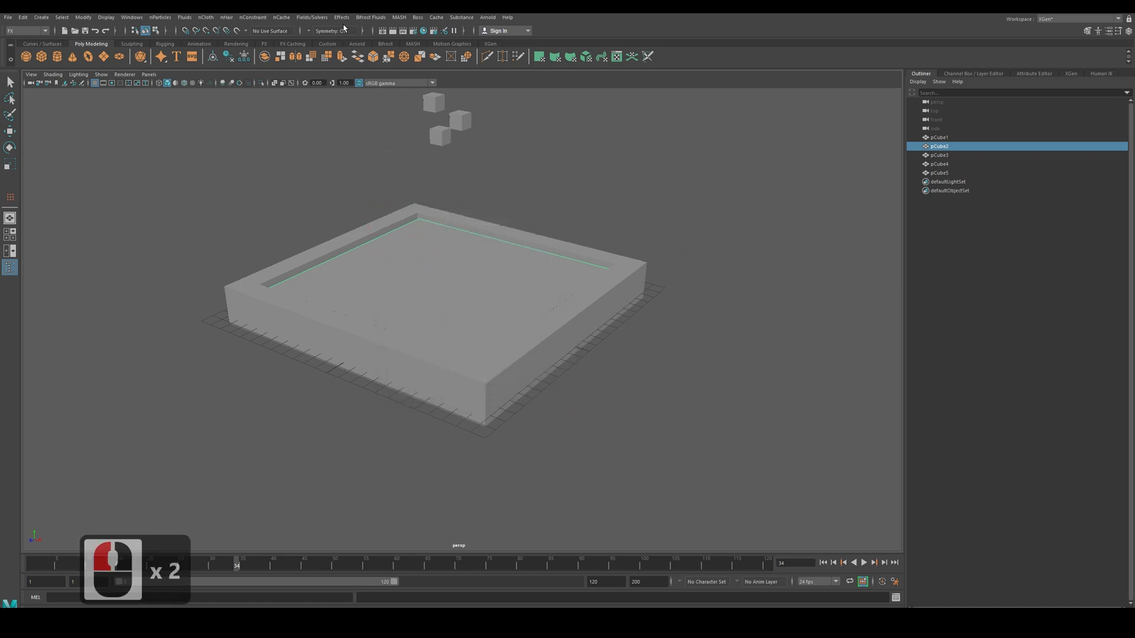
Step: Create a Bifrost liquid from the selected inner block and rewind the timeline to frame 1
left_click(371, 20)
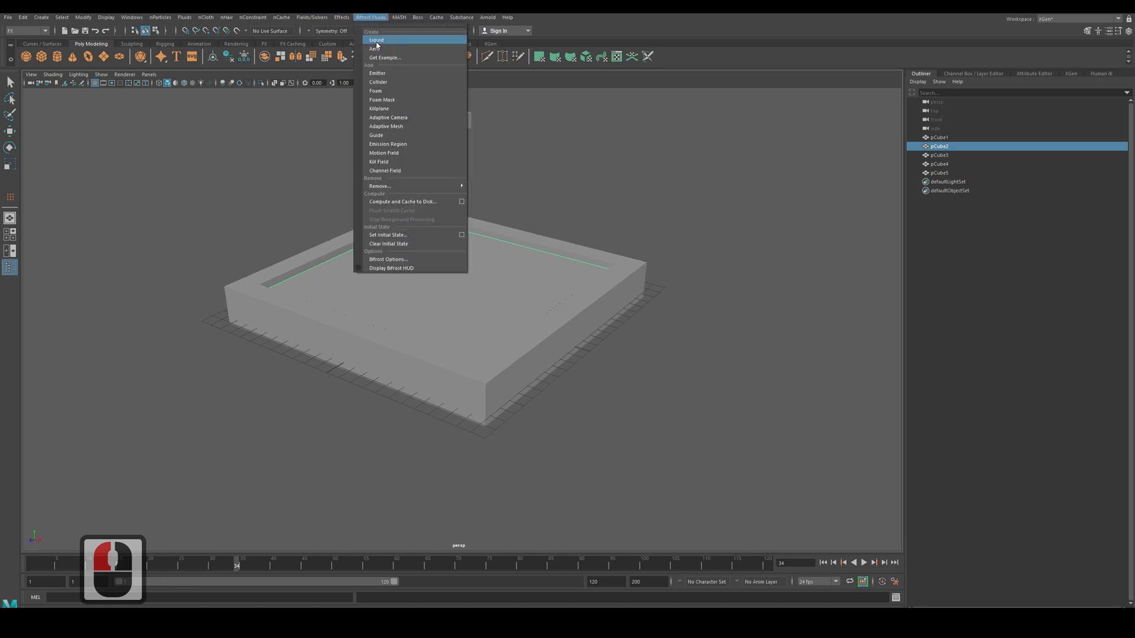
left_click(377, 43)
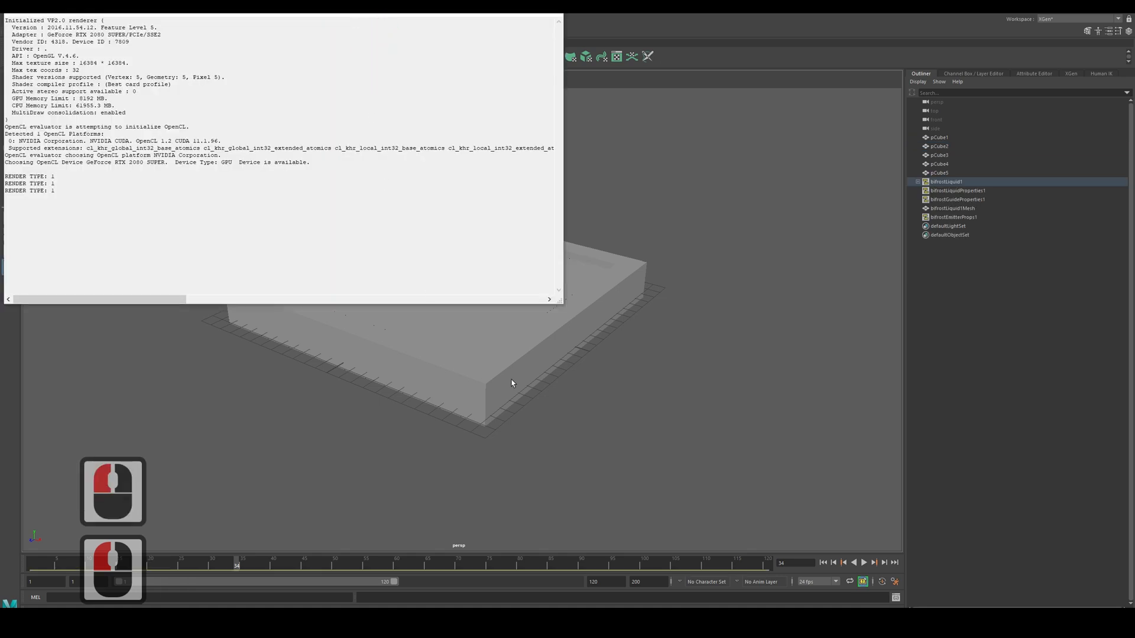
left_click(610, 448)
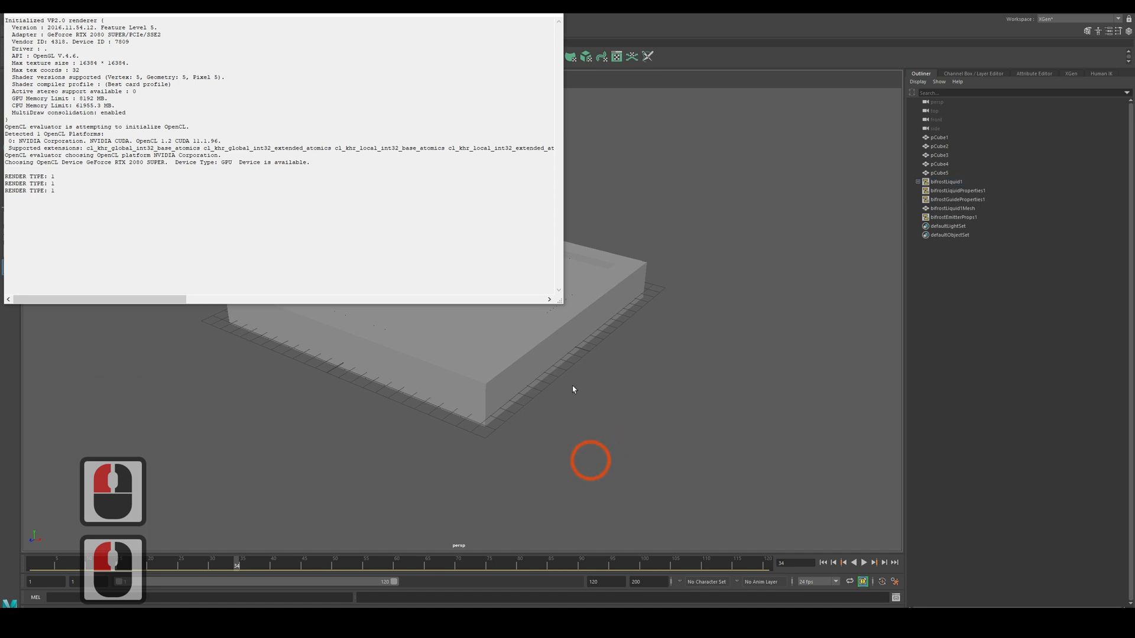
left_click(496, 13)
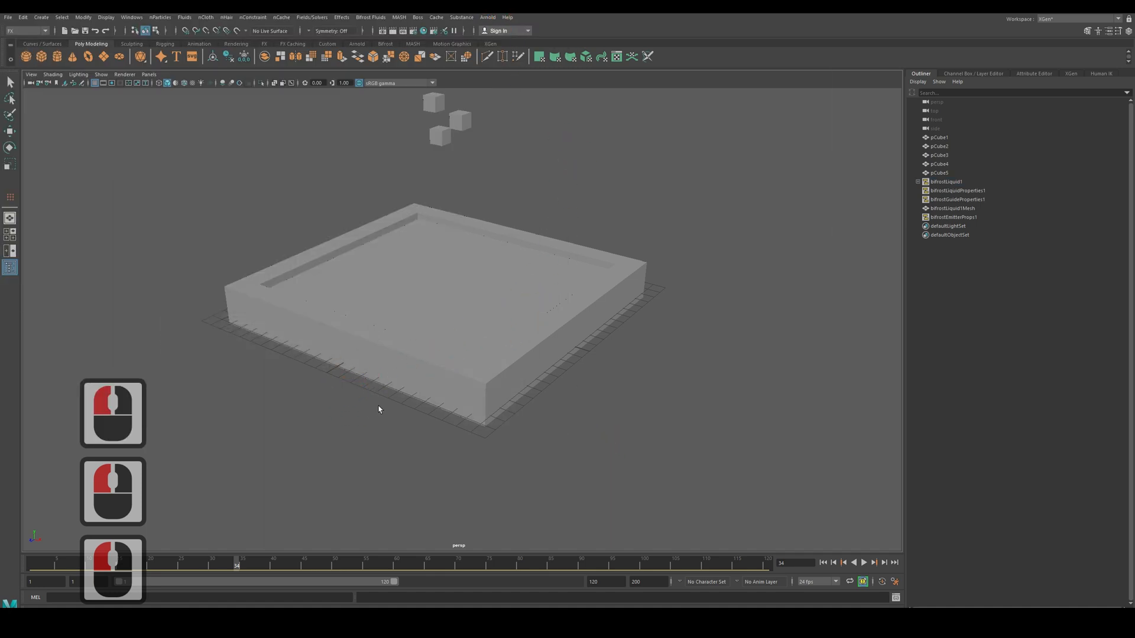
left_click(824, 564)
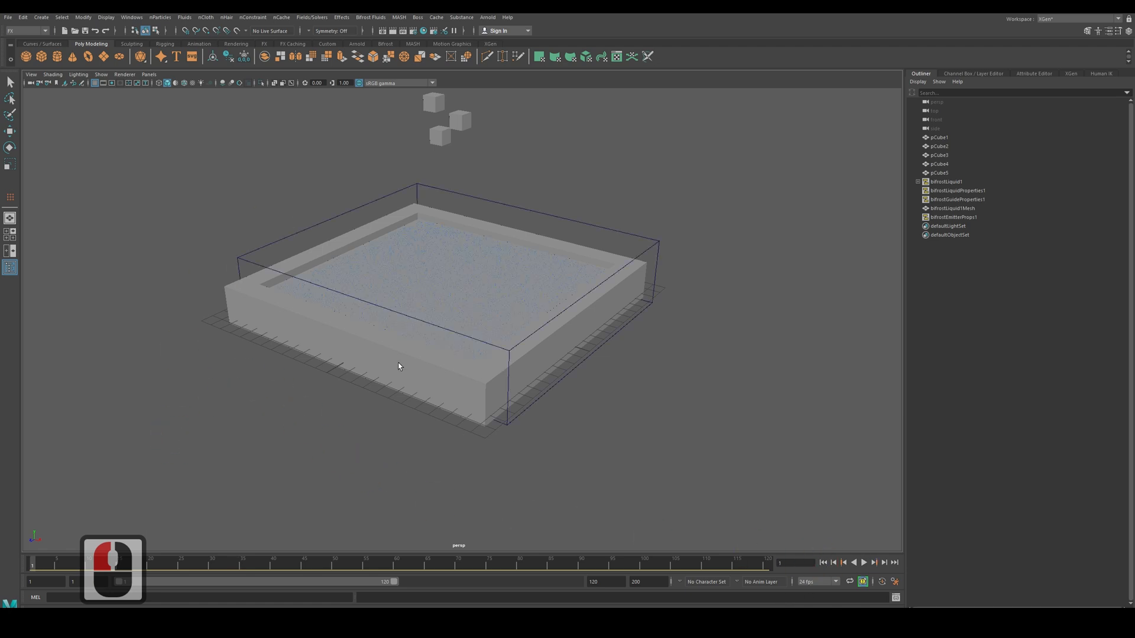
Step: Select the inner block and examine its shape, color set and polygon cube attributes
scroll(391, 322, "up", 3)
scroll(389, 321, "down", 2)
left_click(422, 298)
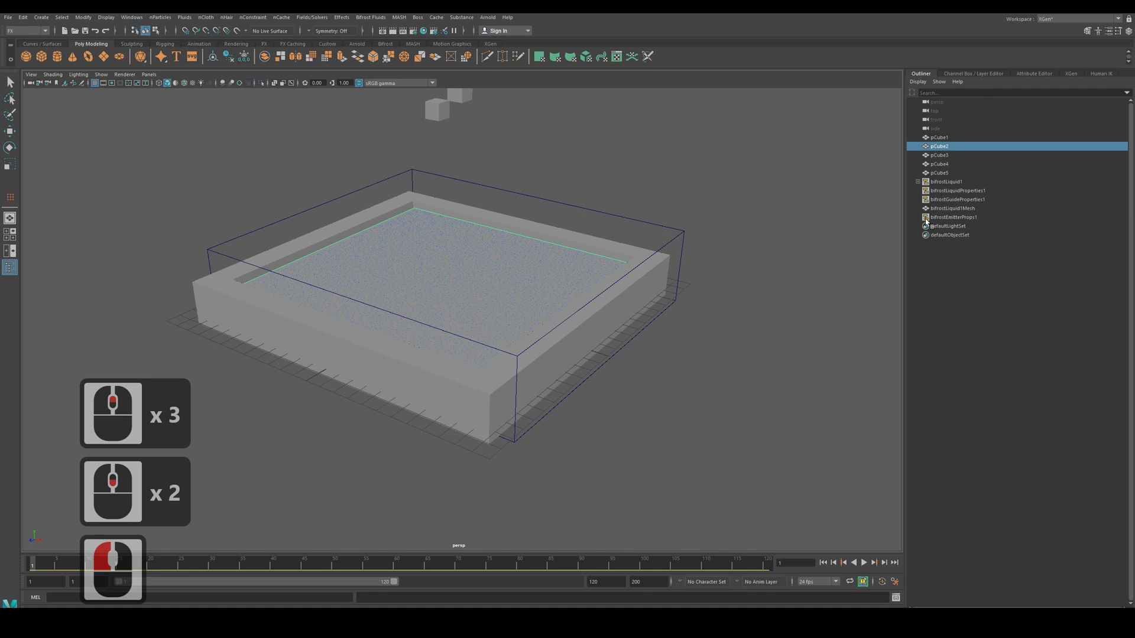
left_click(997, 75)
left_click(1034, 73)
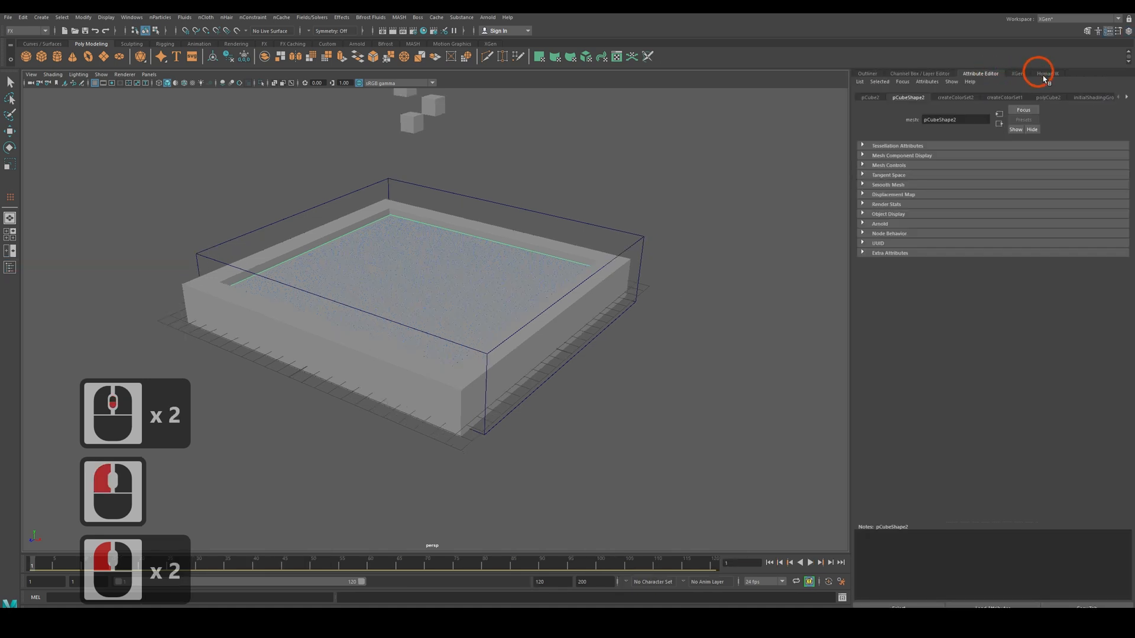
left_click(1018, 74)
left_click(980, 73)
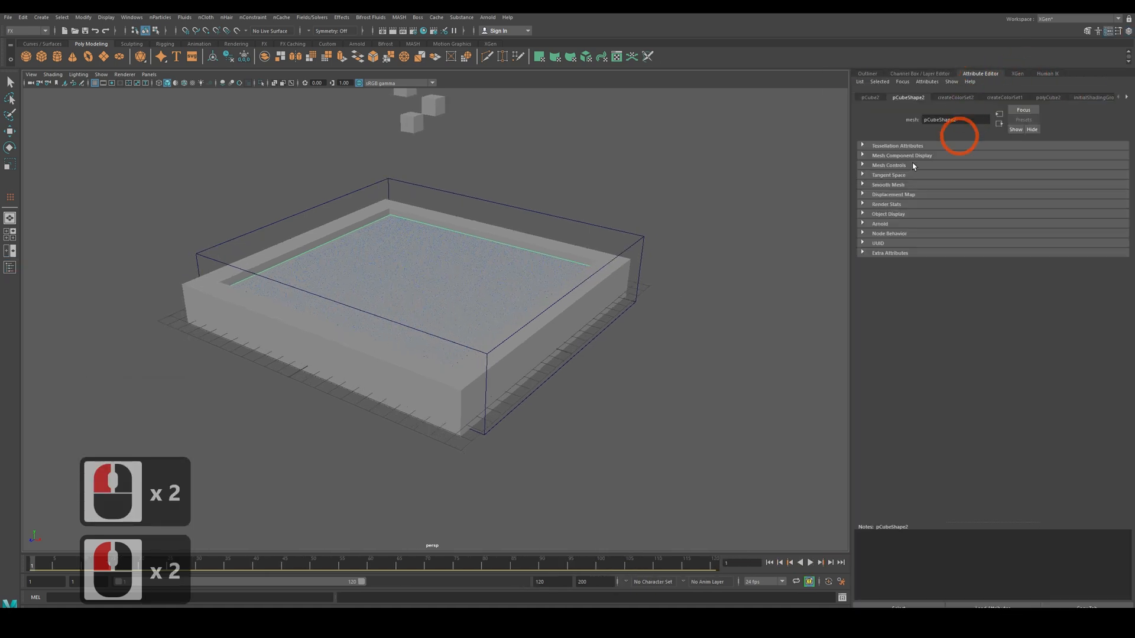
left_click(548, 323)
left_click(498, 310)
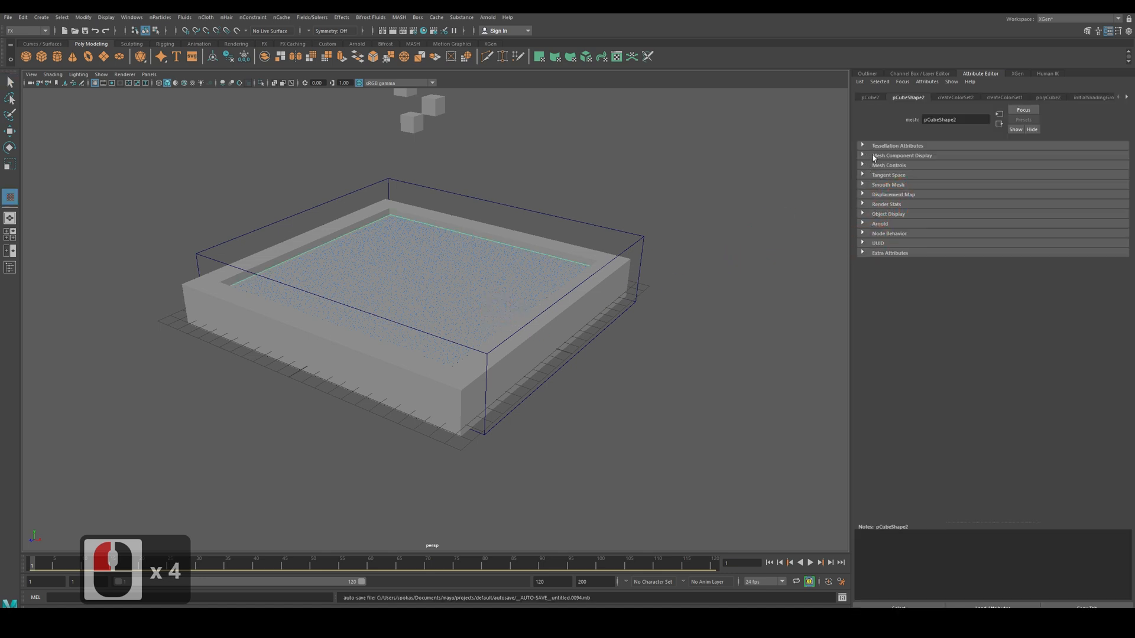
left_click(955, 97)
left_click(1004, 97)
left_click(1049, 97)
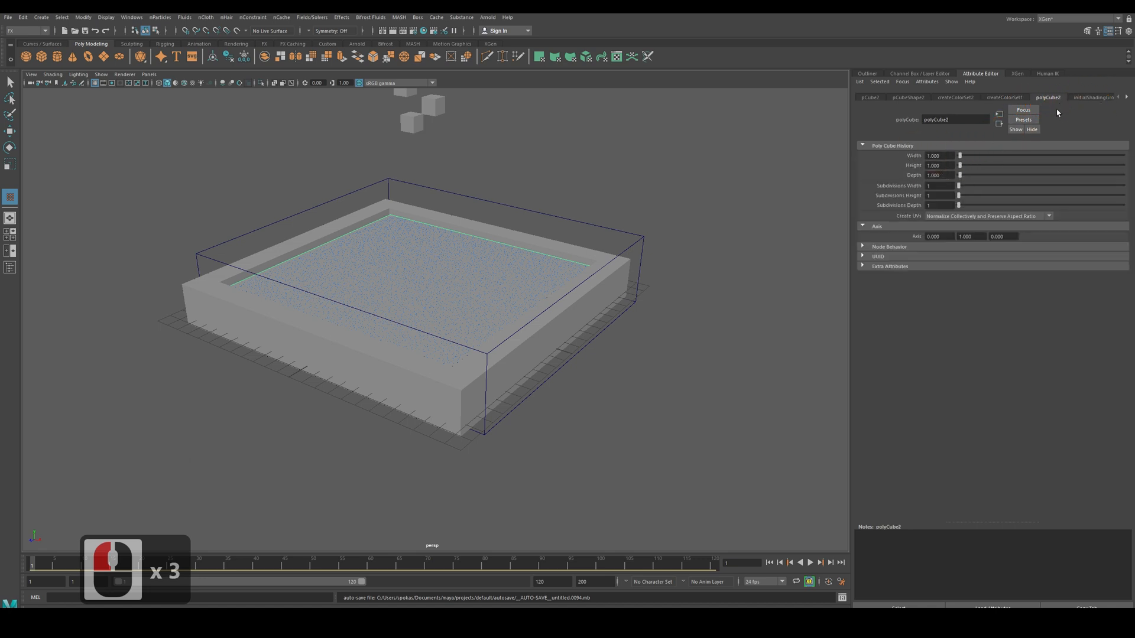
left_click(976, 156)
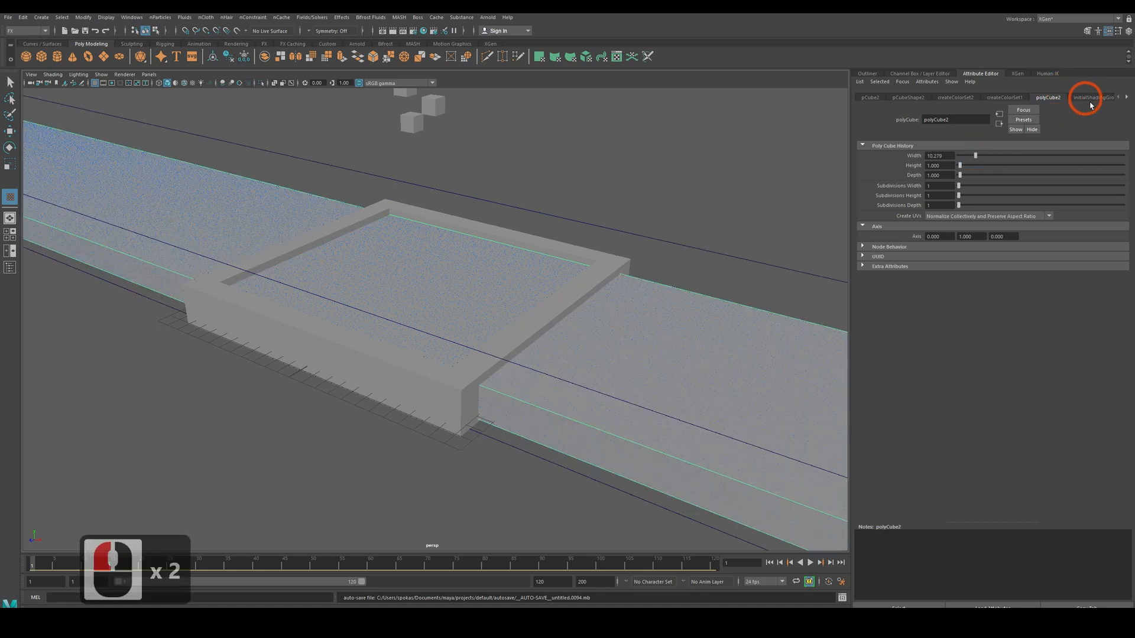
left_click(1091, 101)
key("ctrl+z")
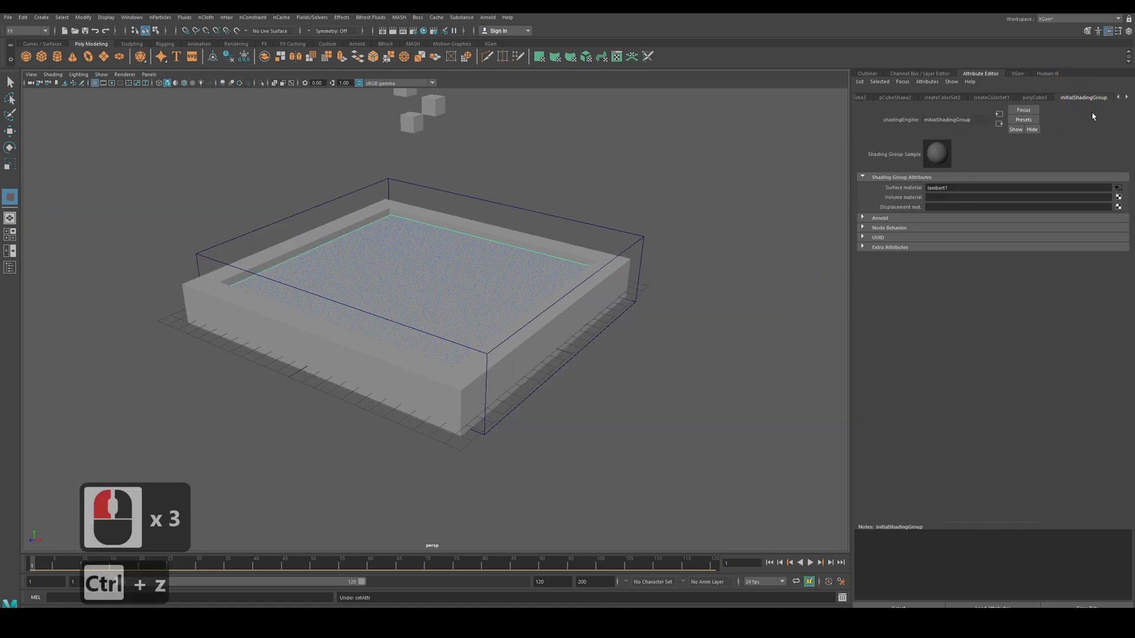
Step: Examine the inner block's transform, shape, color set and polygon cube attributes, including the polygon cube's node behavior
left_click(861, 98)
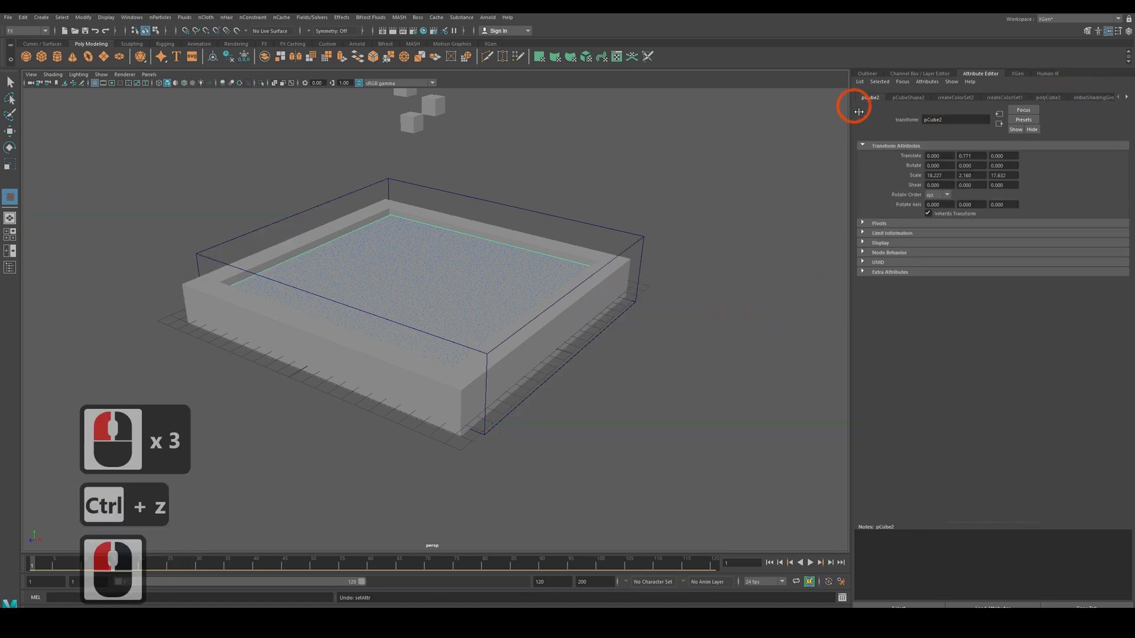
left_click(909, 98)
left_click(955, 98)
left_click(1004, 98)
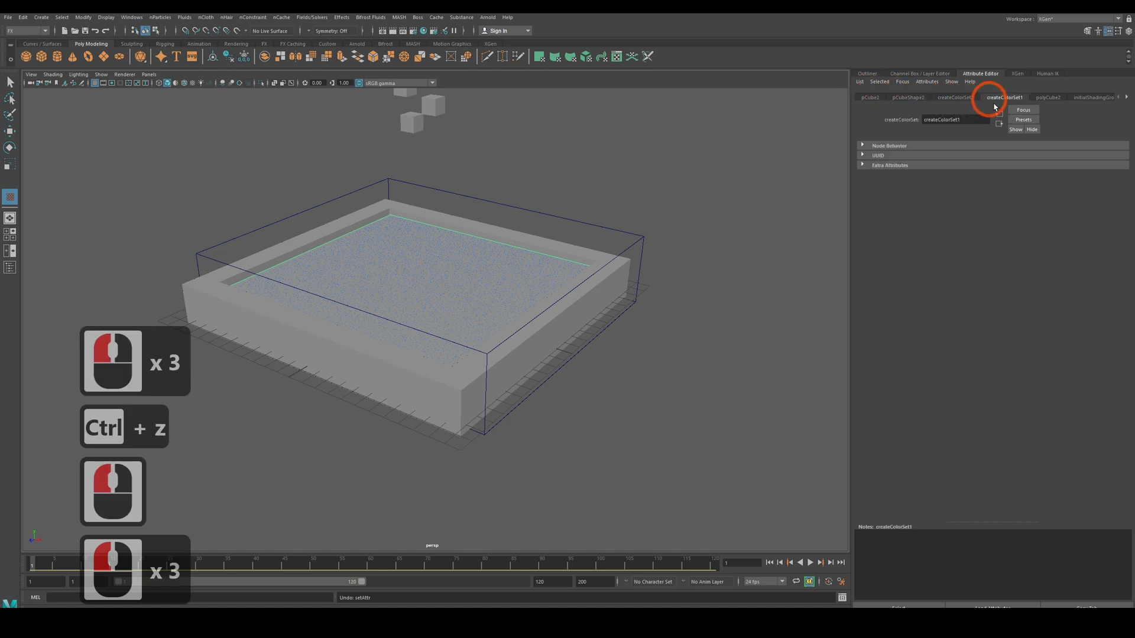
left_click(1049, 98)
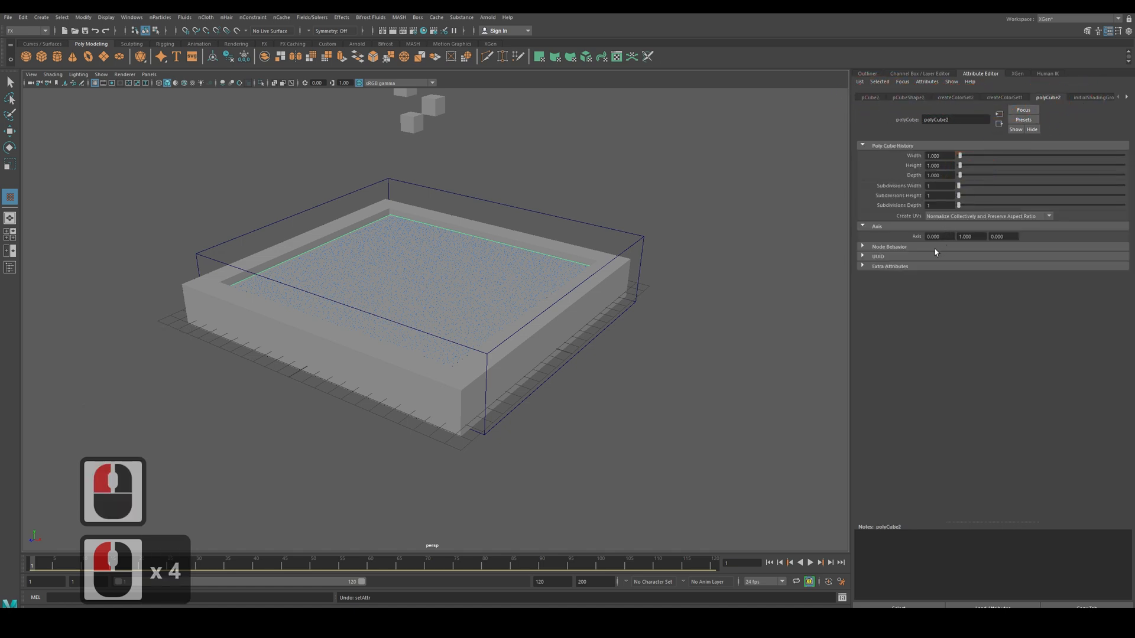
left_click(863, 248)
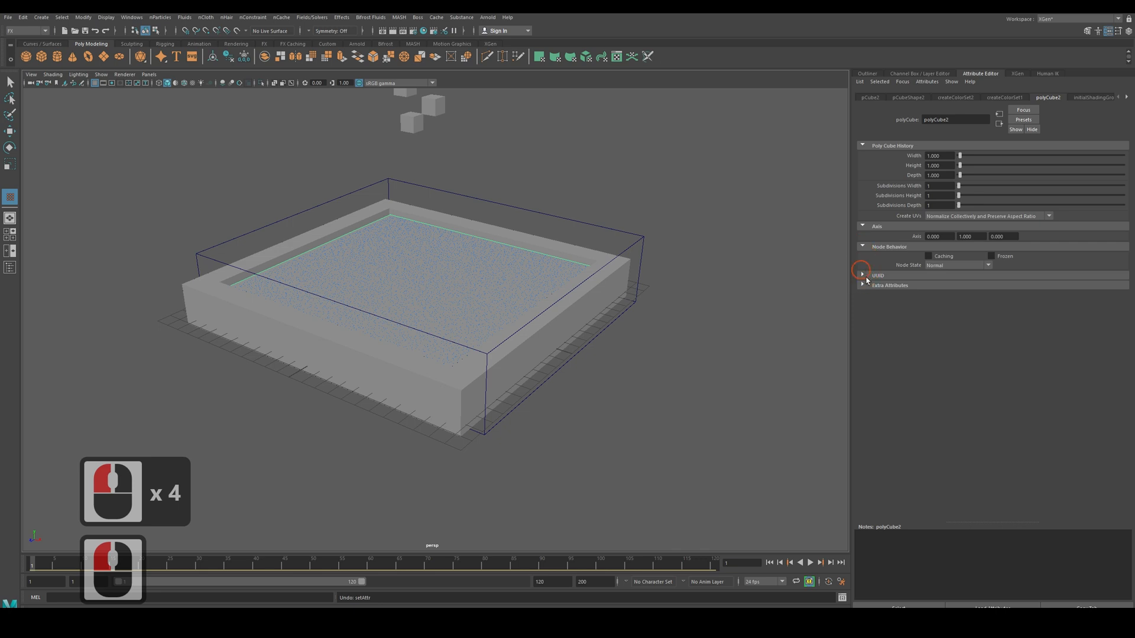
left_click(861, 300)
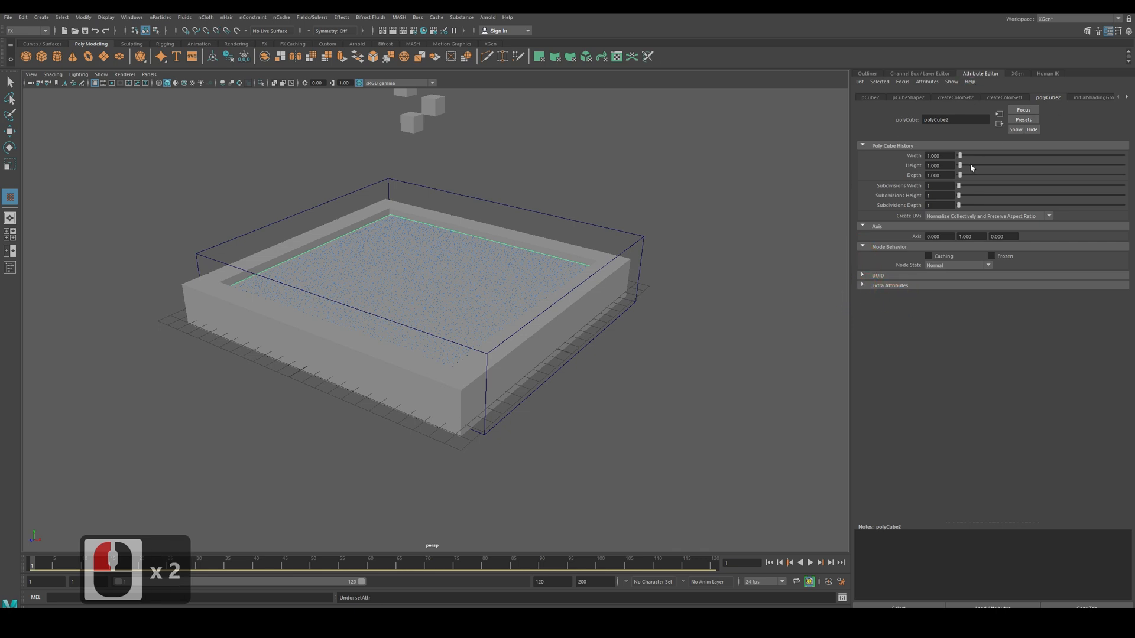
Step: Examine the inner block's initialShadingGroup and lambert1 material attributes, and return to the start of its node list
left_click(1126, 97)
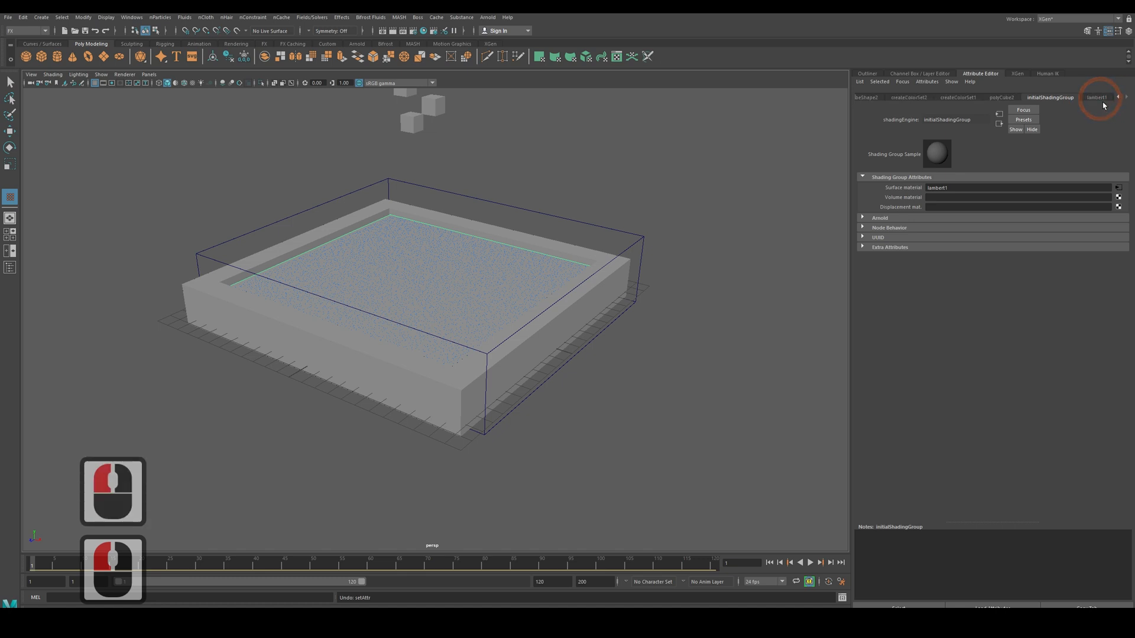
left_click(1127, 99)
left_click(1123, 100)
left_click(1121, 102)
left_click(1119, 100)
left_click(1119, 100)
left_click(1119, 101)
left_click(1119, 100)
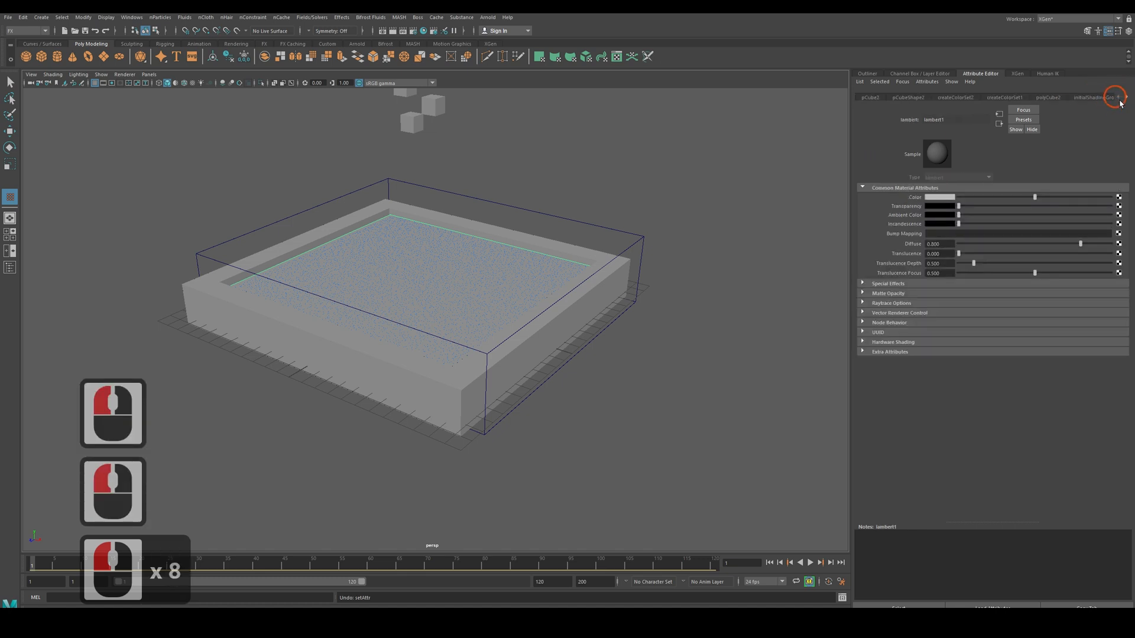
Step: Recheck the inner block's attributes from its shape and color sets through polyCube2 to its shading group
left_click(901, 97)
left_click(894, 99)
left_click(935, 98)
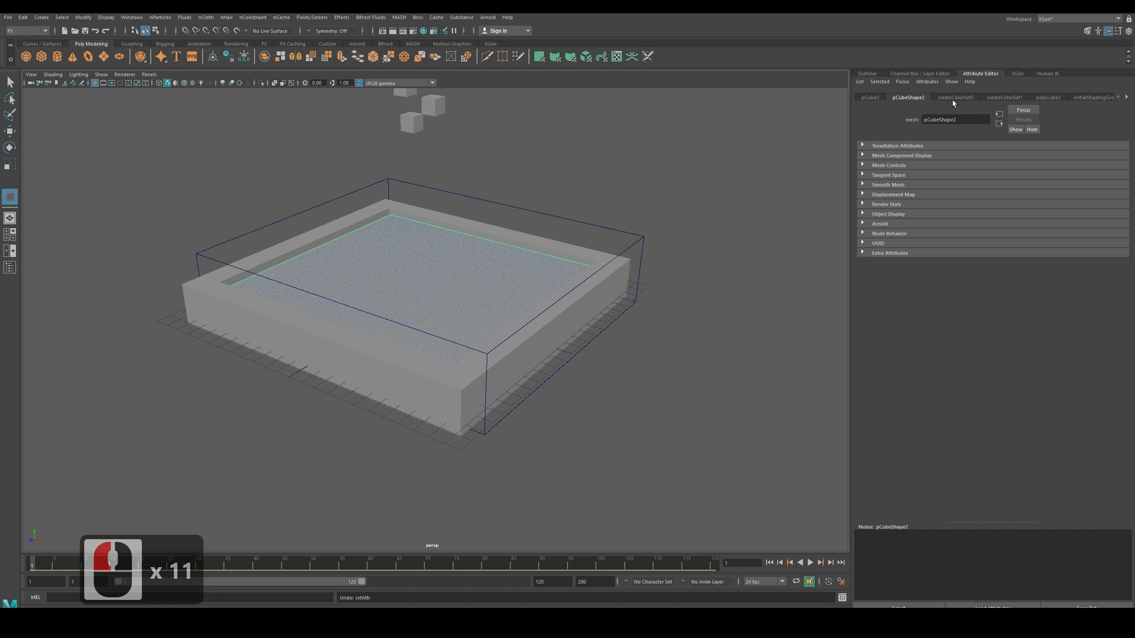
left_click(953, 100)
left_click(1006, 98)
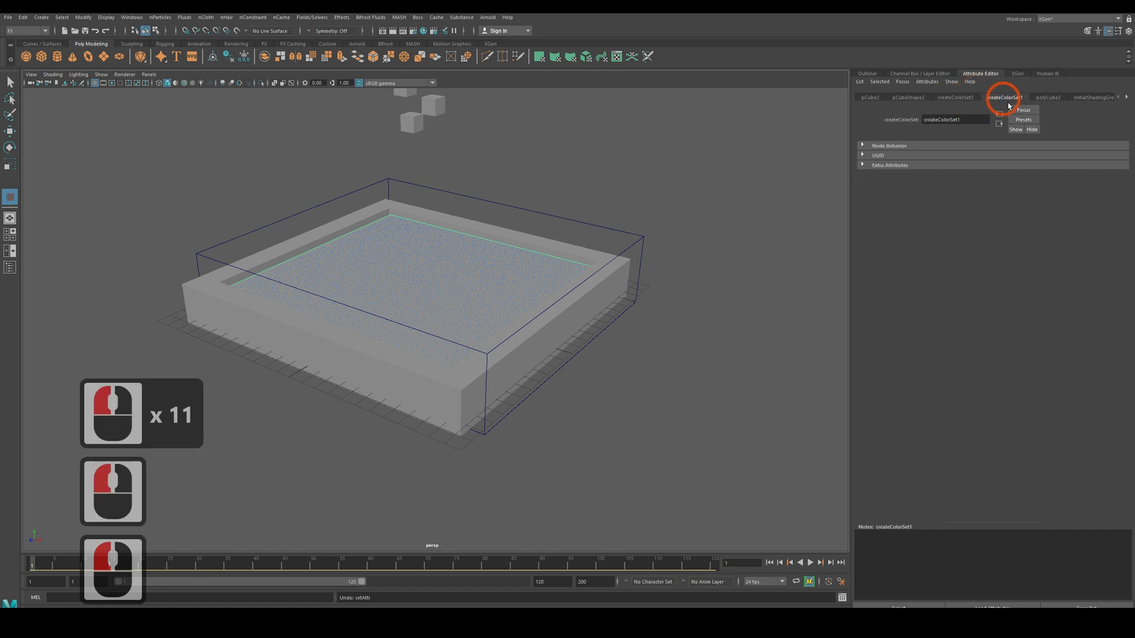
left_click(1049, 99)
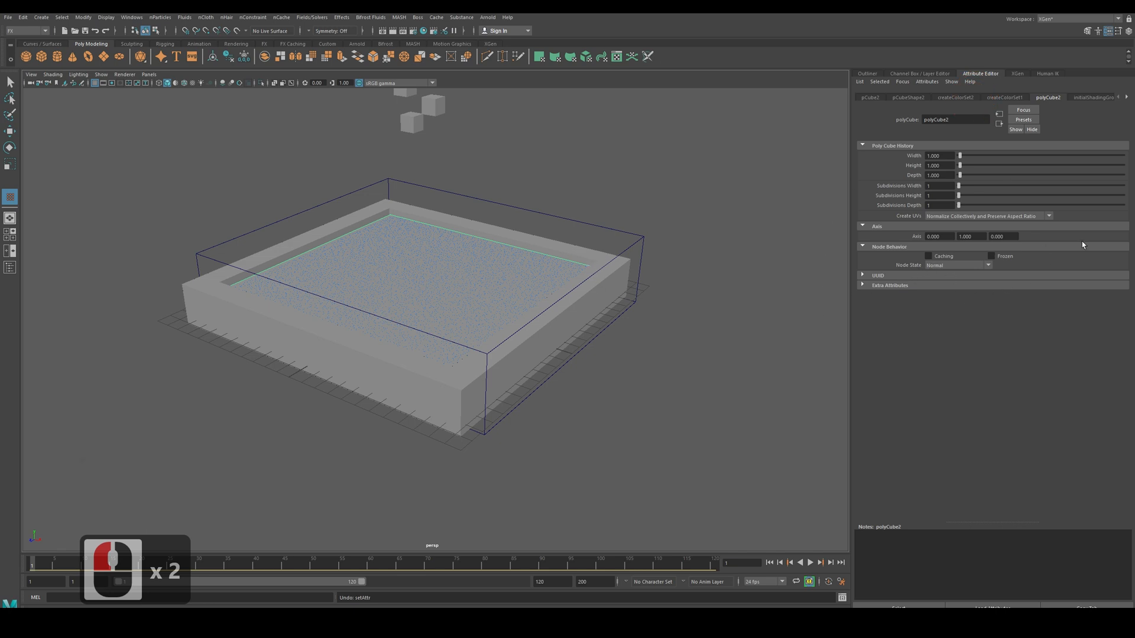
left_click(1090, 97)
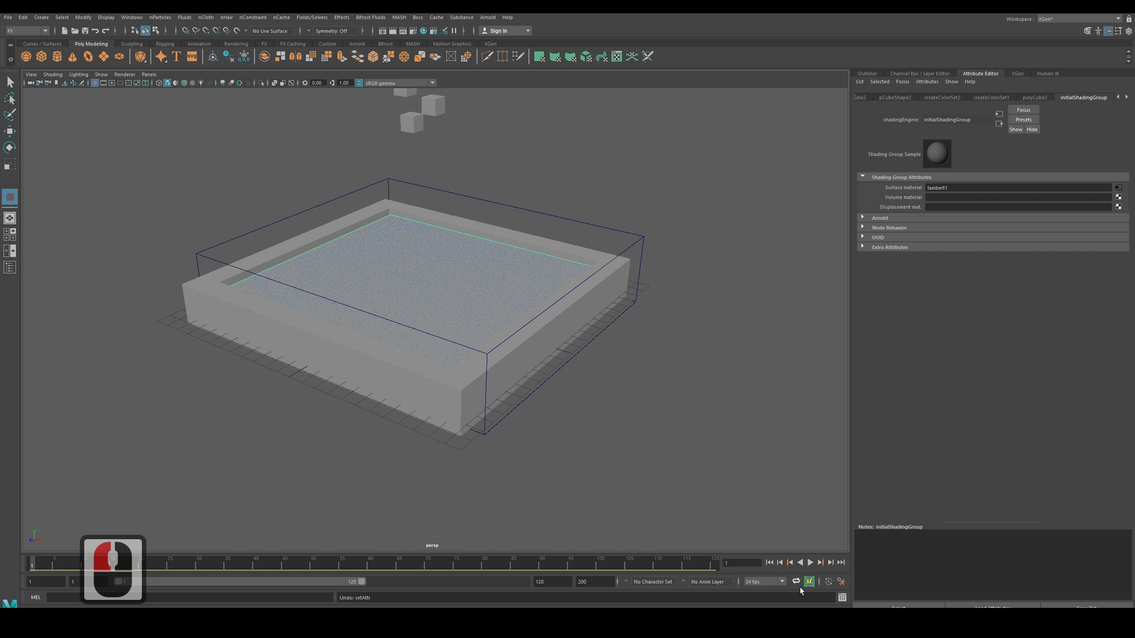
Step: Play the liquid simulation while checking the tray from below, stop it and rewind to frame 1
left_click(810, 563)
left_click(507, 464)
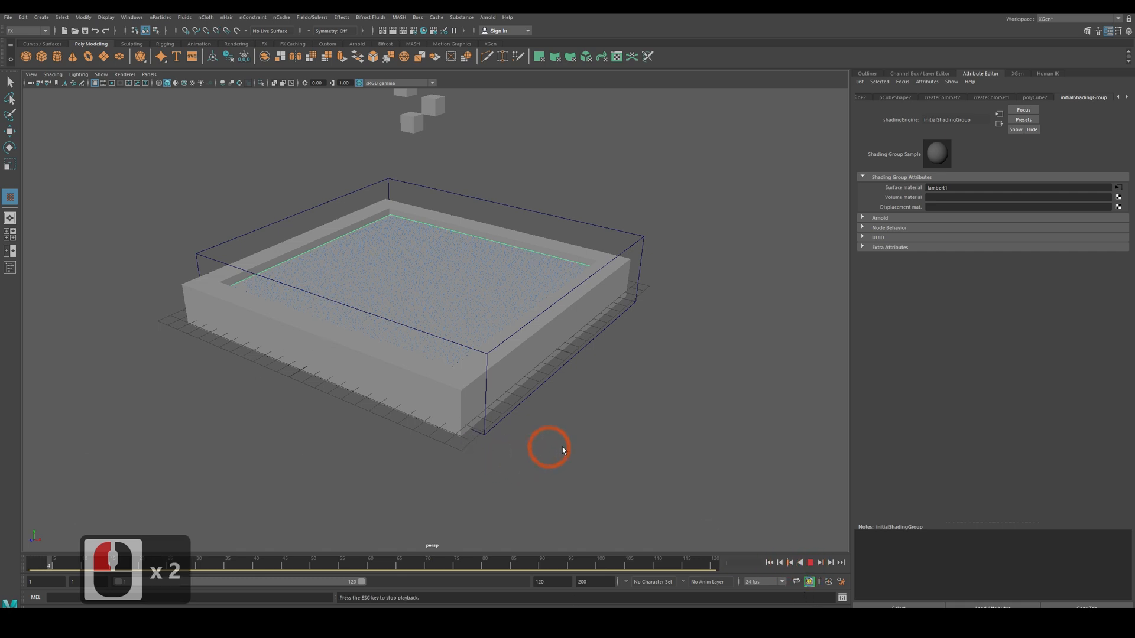
left_click(566, 470)
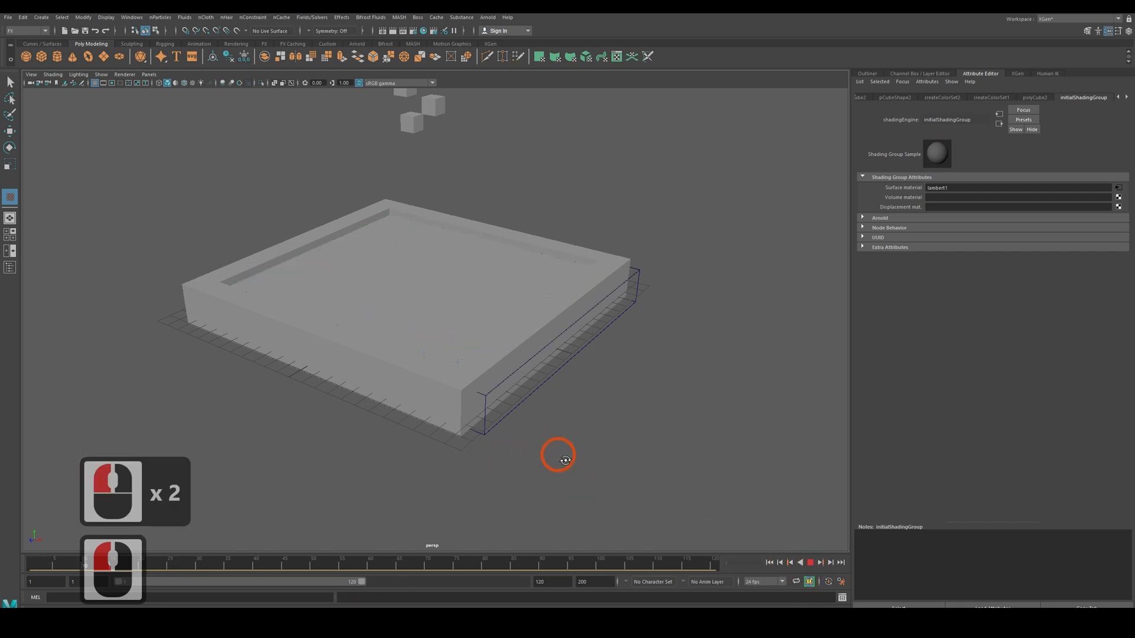
left_click_drag(566, 460, 497, 423, "alt")
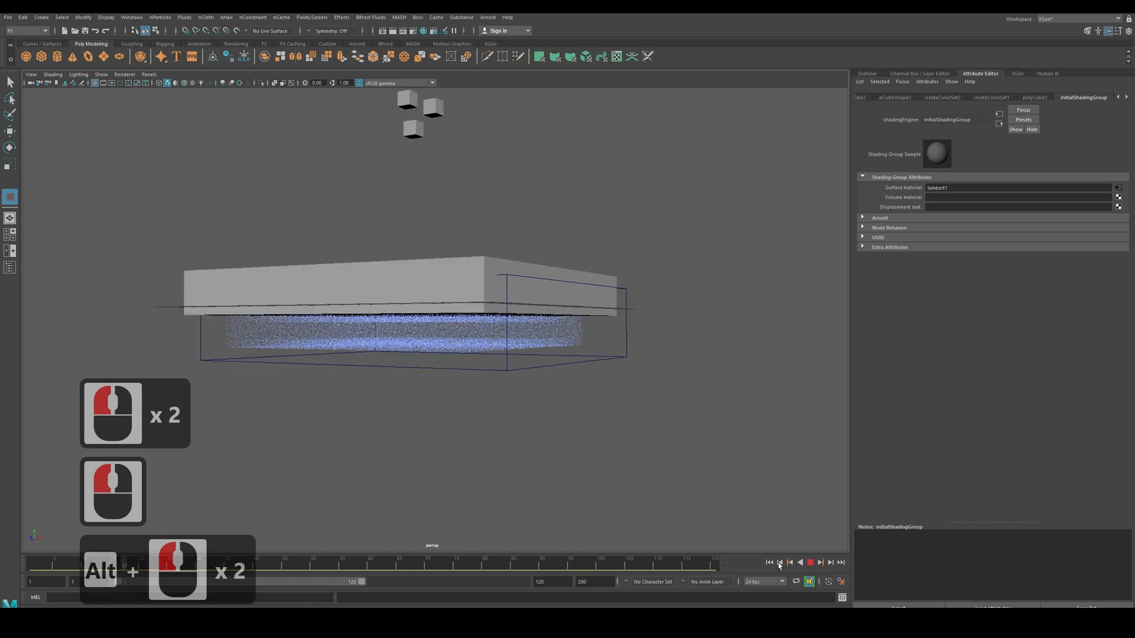
left_click(810, 563)
left_click(769, 563)
left_click_drag(658, 380, 650, 408, "alt")
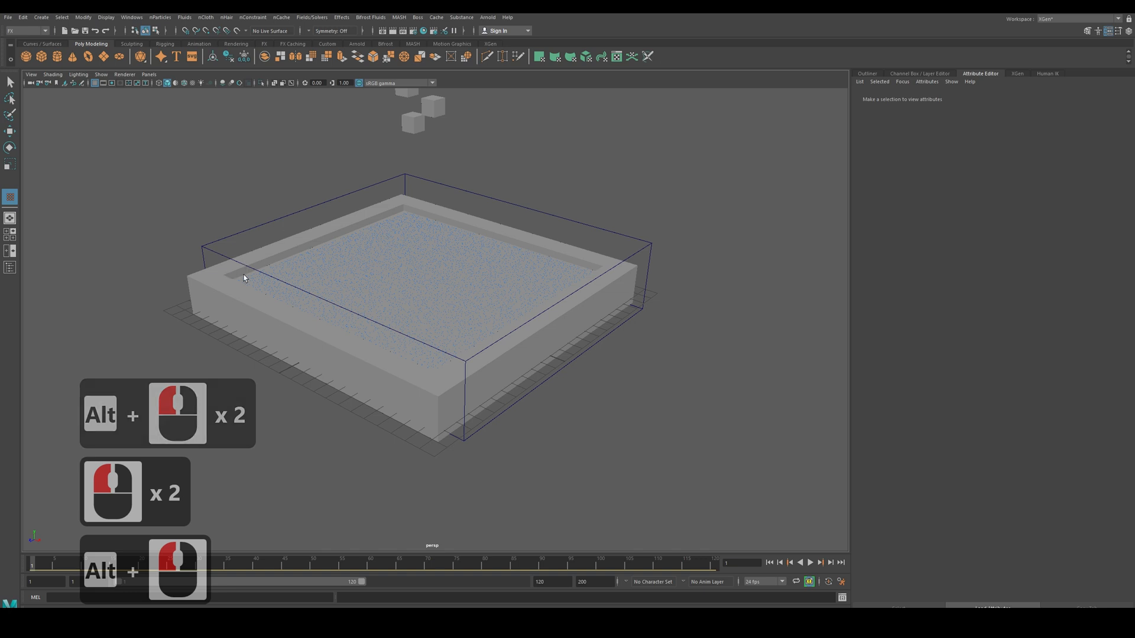
Step: Show the Outliner, expand bifrostLiquid1 and select its liquid1 node
left_click(342, 290)
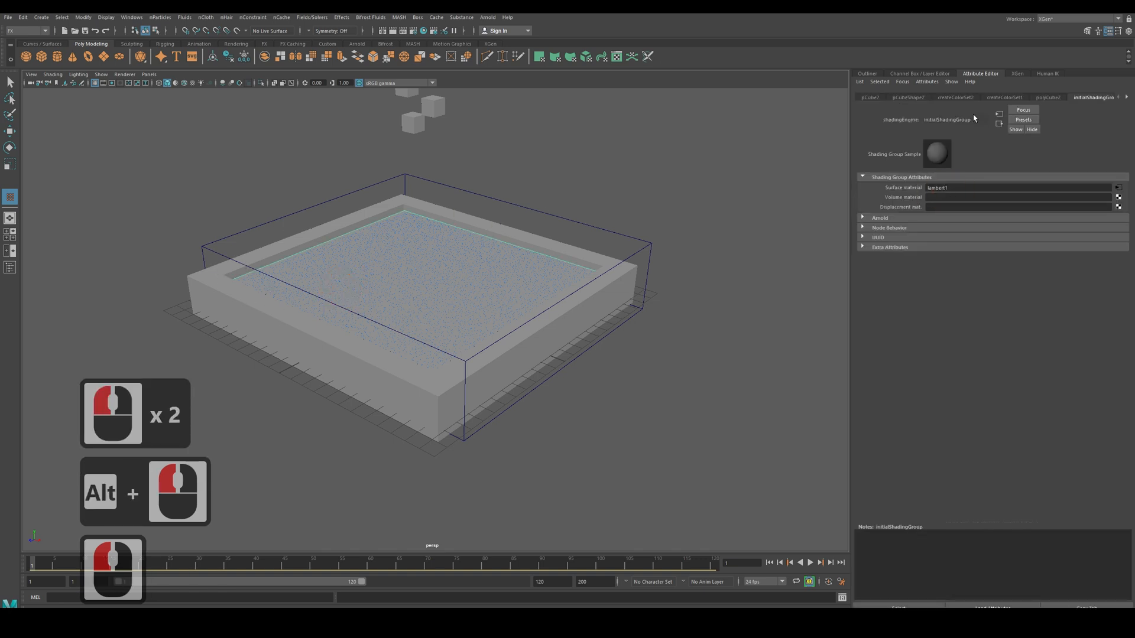
left_click(868, 74)
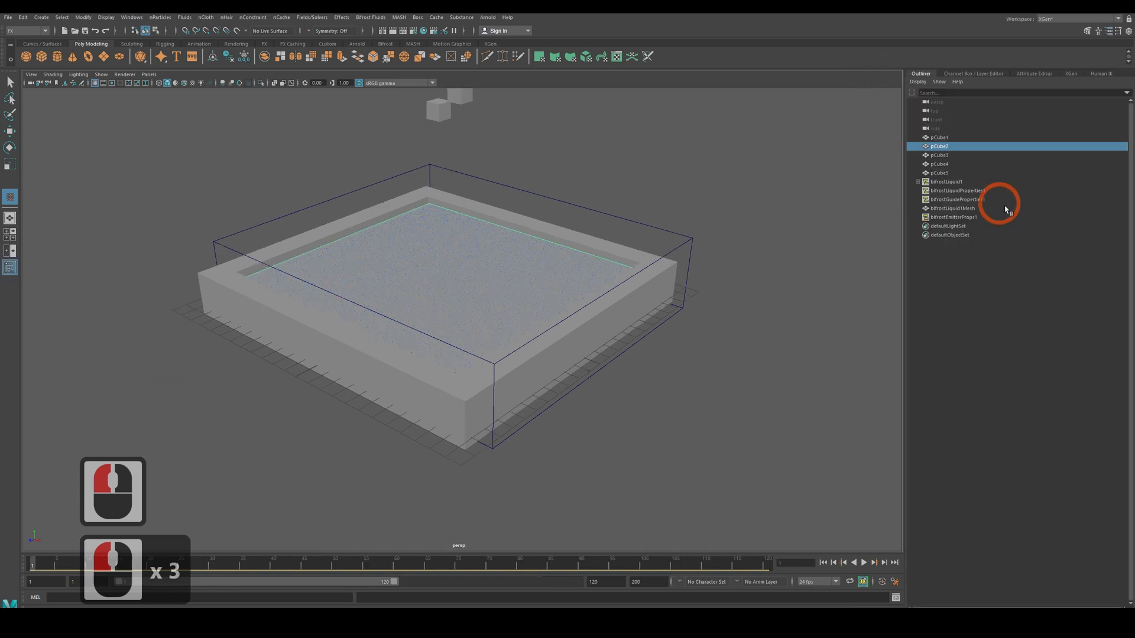
left_click(943, 182)
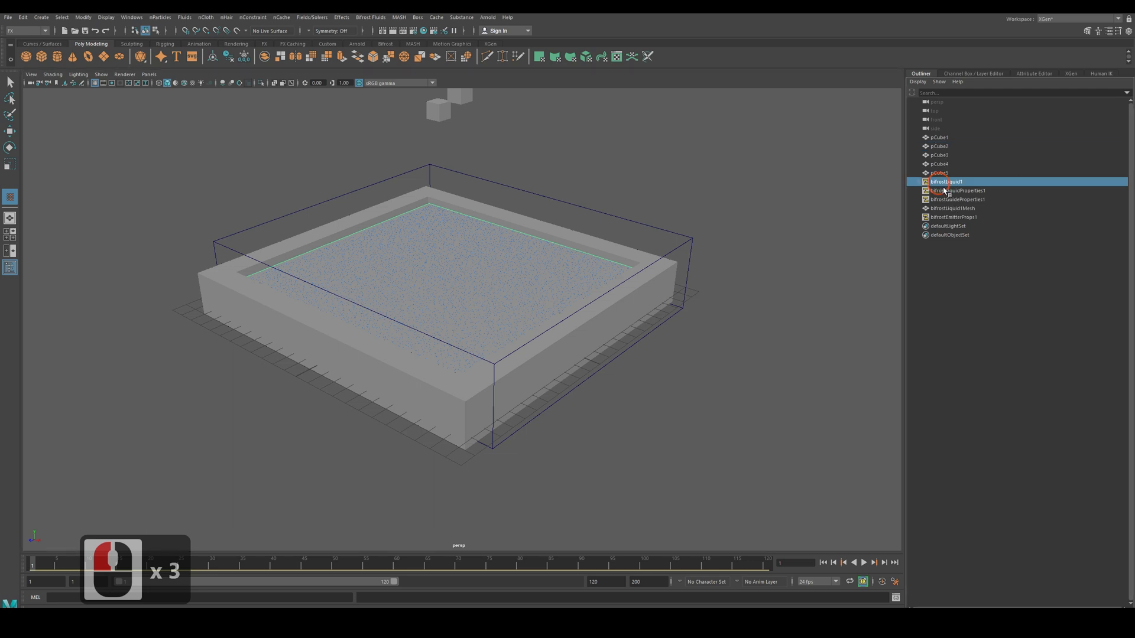
left_click(923, 183)
left_click(918, 182)
left_click(944, 191)
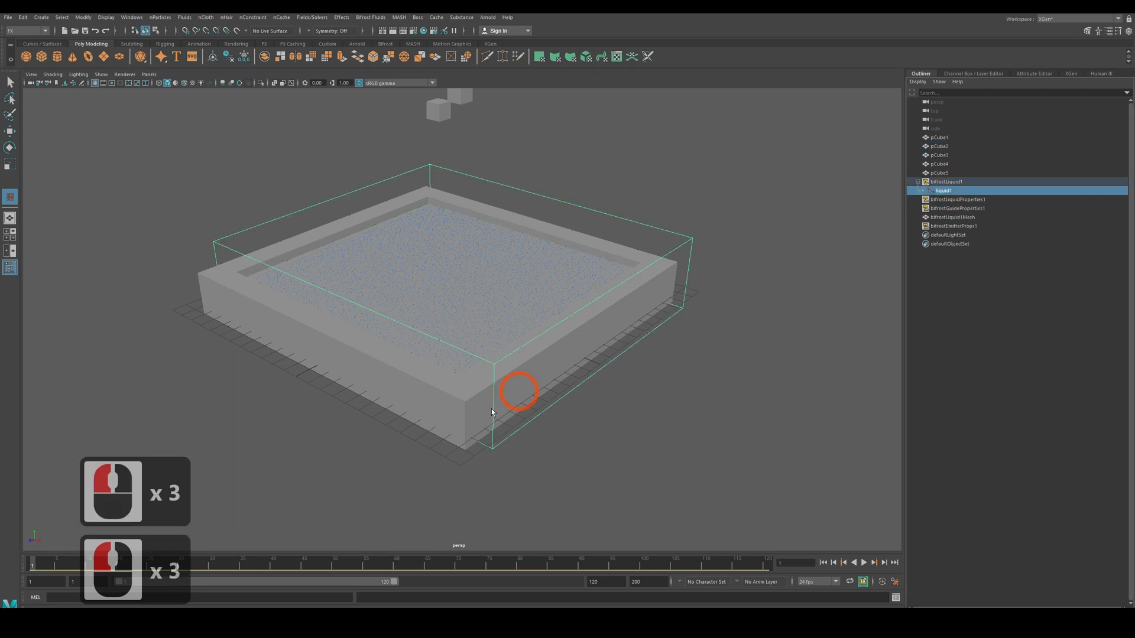
Step: Try to add a Bifrost collider with only the outer tray selected
left_click(210, 303, "shift")
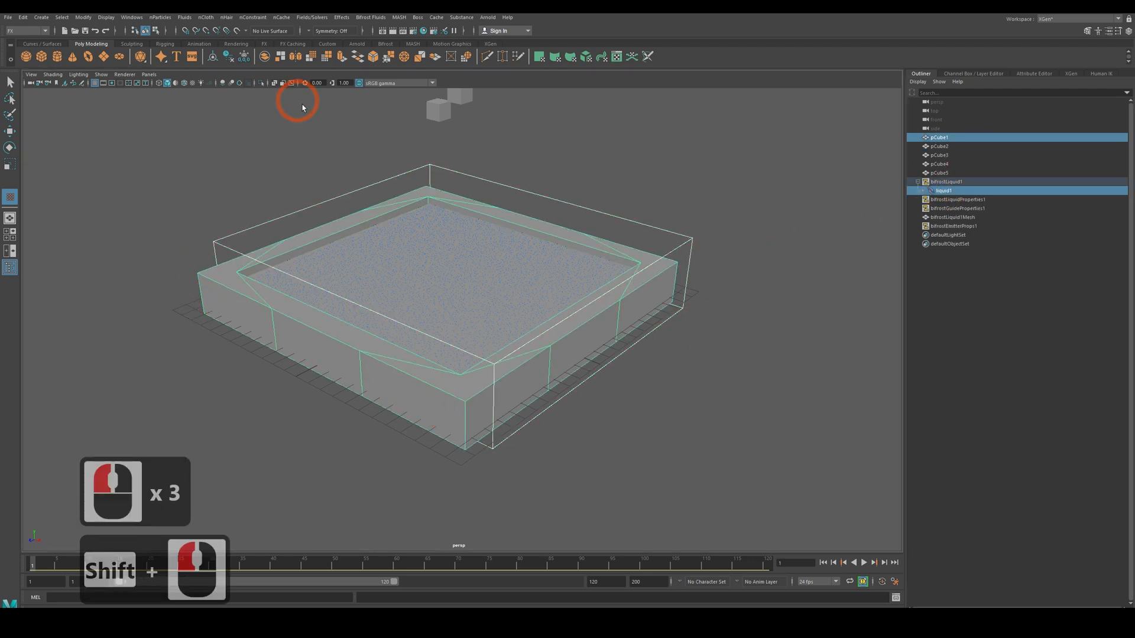
left_click(208, 279)
left_click(214, 290)
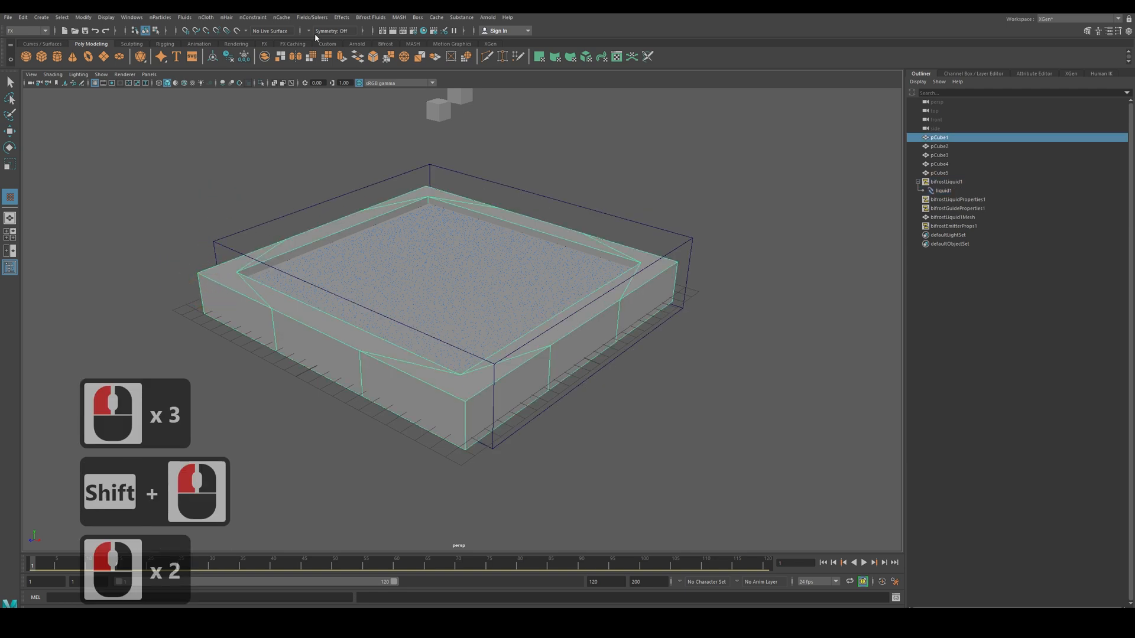
left_click(365, 18)
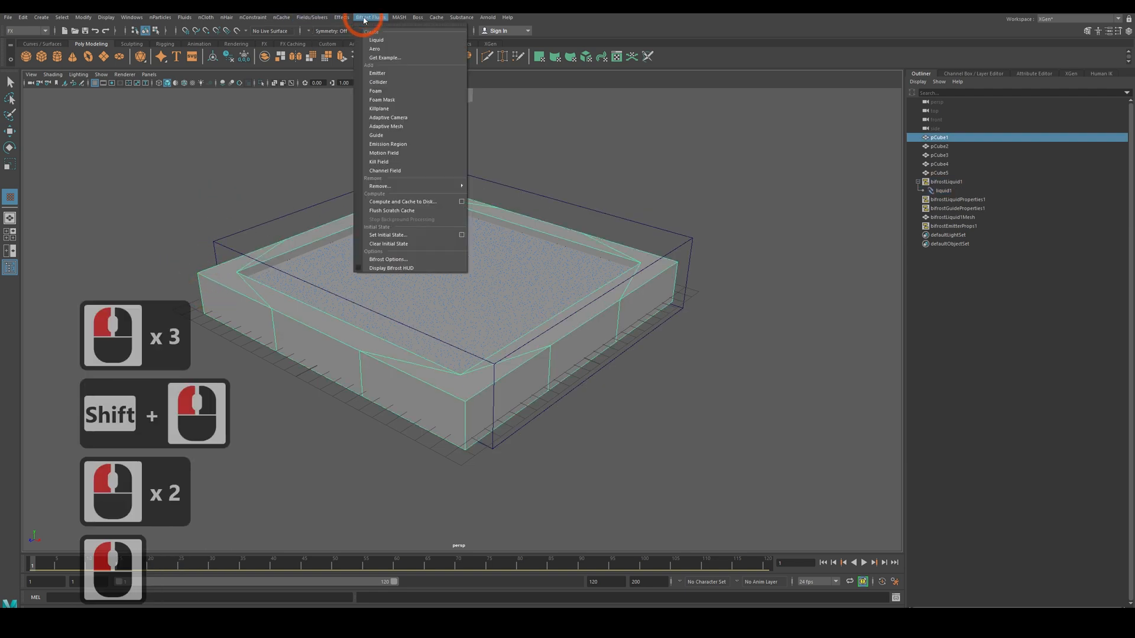
left_click(387, 83)
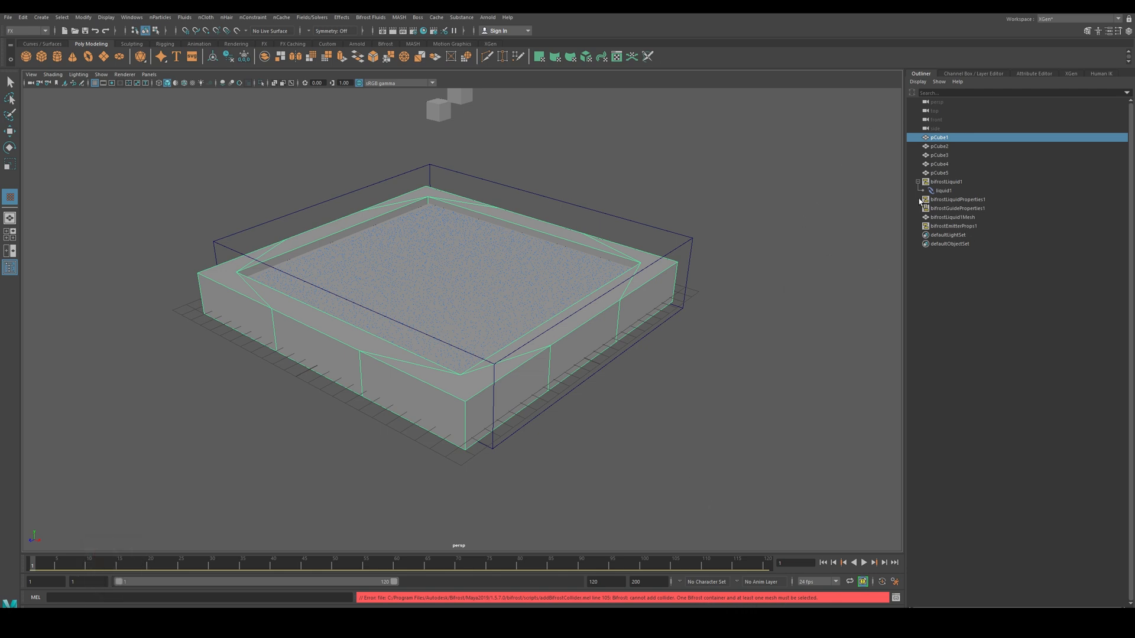
Step: Select liquid1 together with the outer tray, add the tray as a Bifrost collider and clear the selection
left_click(942, 191)
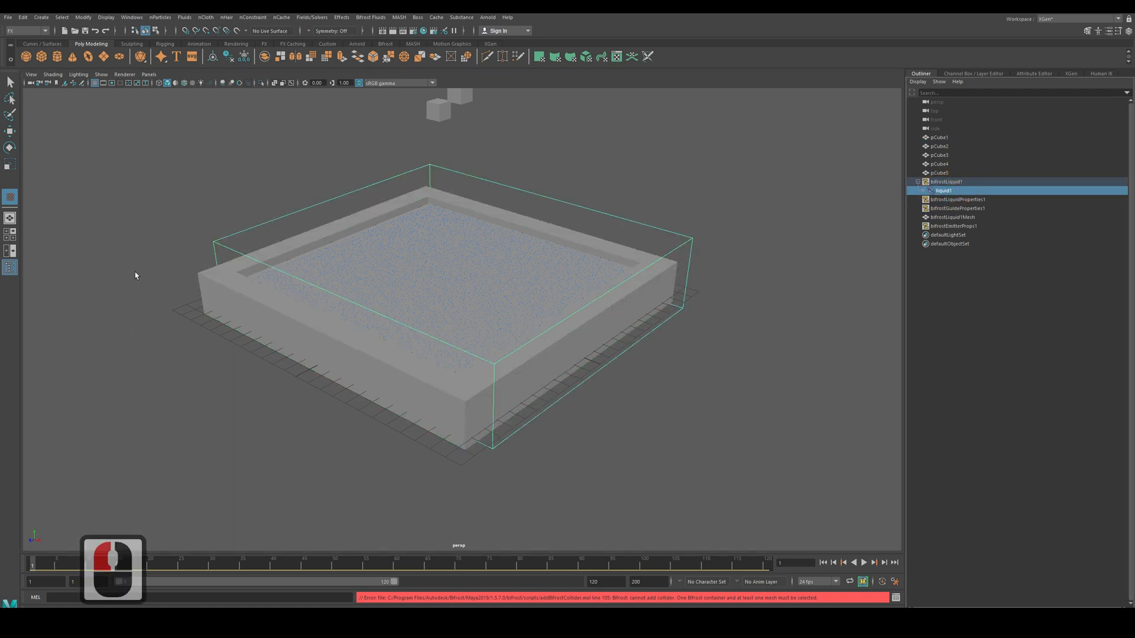
left_click(367, 354, "shift")
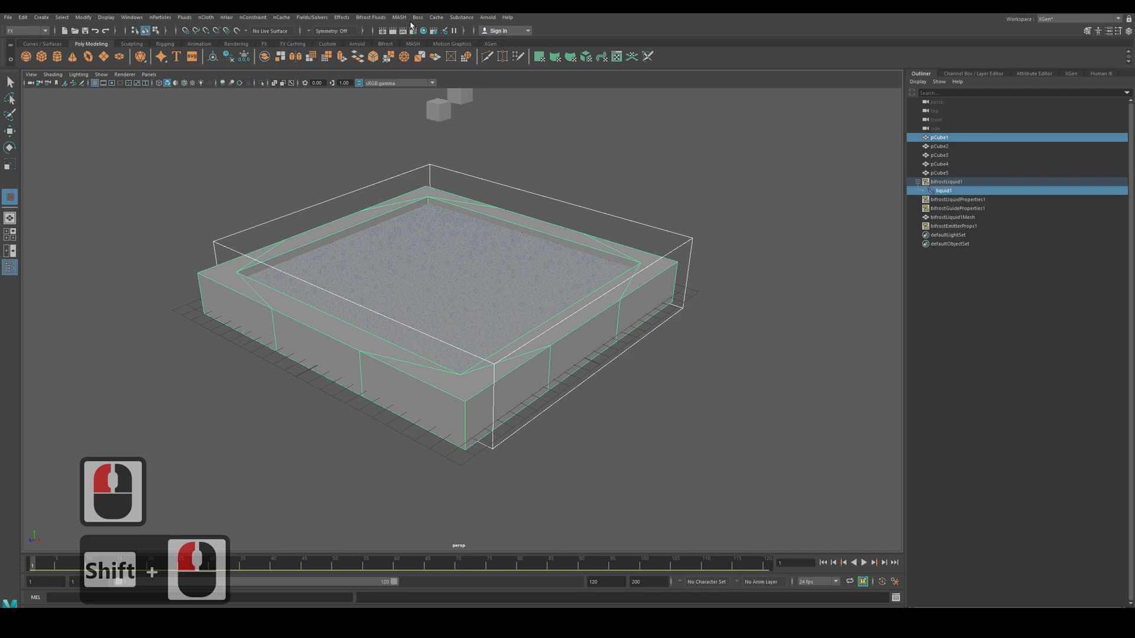
left_click(379, 18)
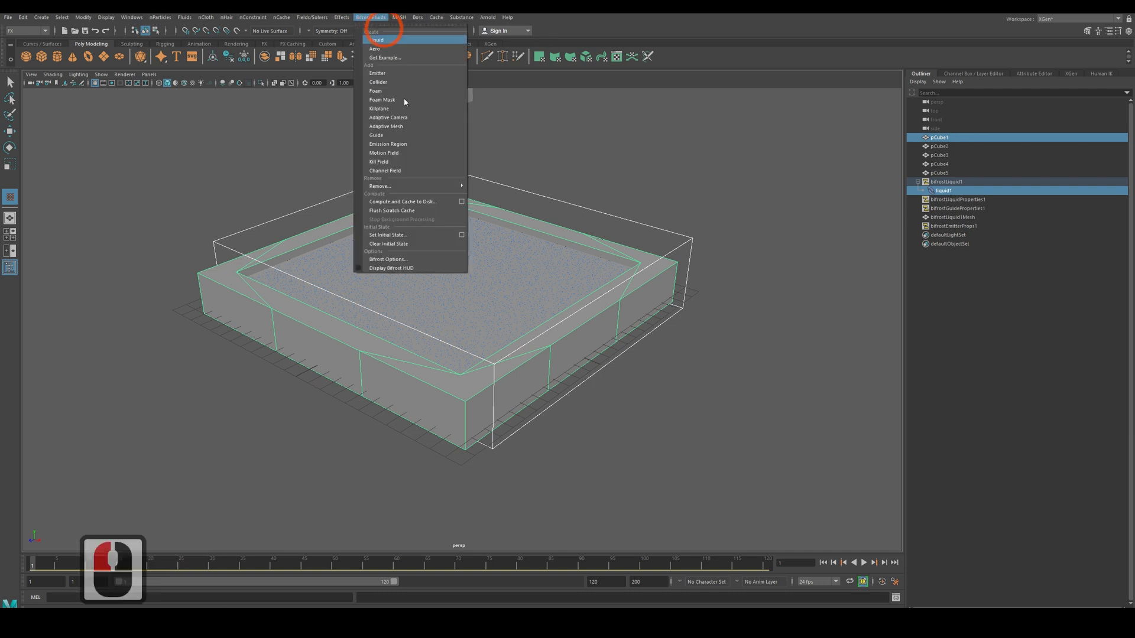
left_click(406, 82)
left_click(224, 419)
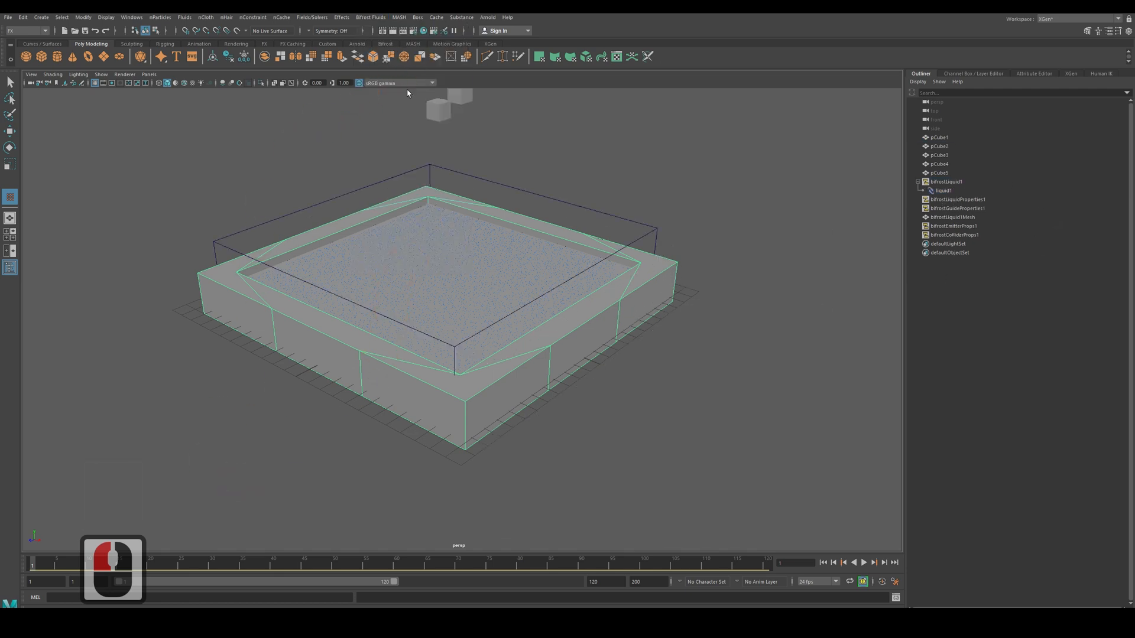
left_click(339, 549)
Step: Play the simulation to check how the liquid behaves in the collider tray, stop it and rewind to frame 1
left_click(864, 563)
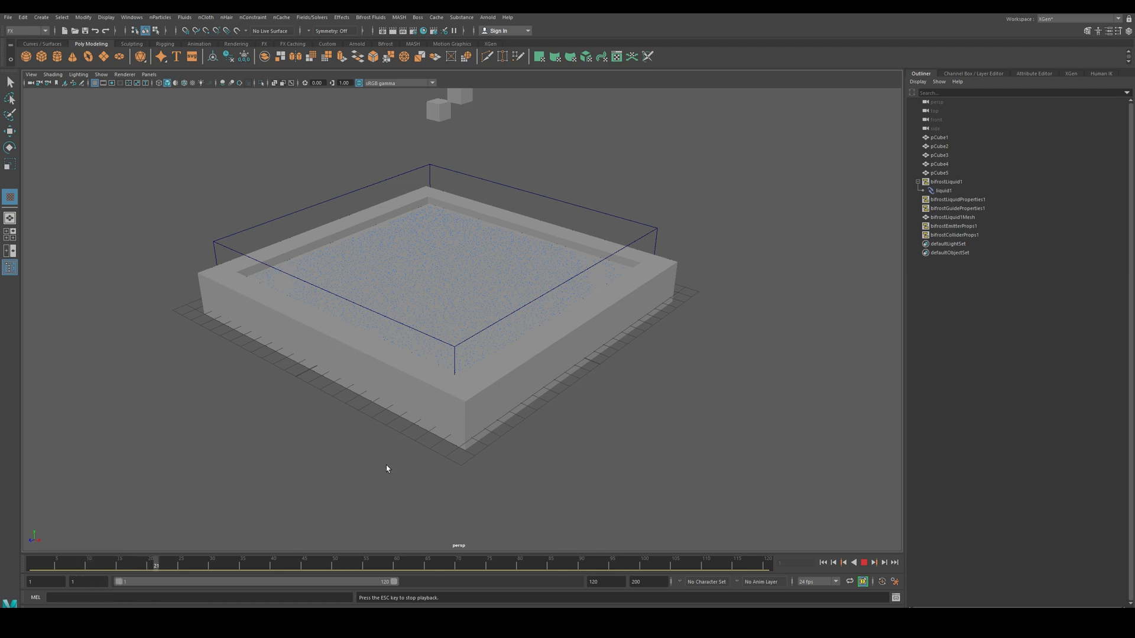
left_click(357, 436)
left_click_drag(357, 436, 356, 476, "alt")
left_click(863, 565)
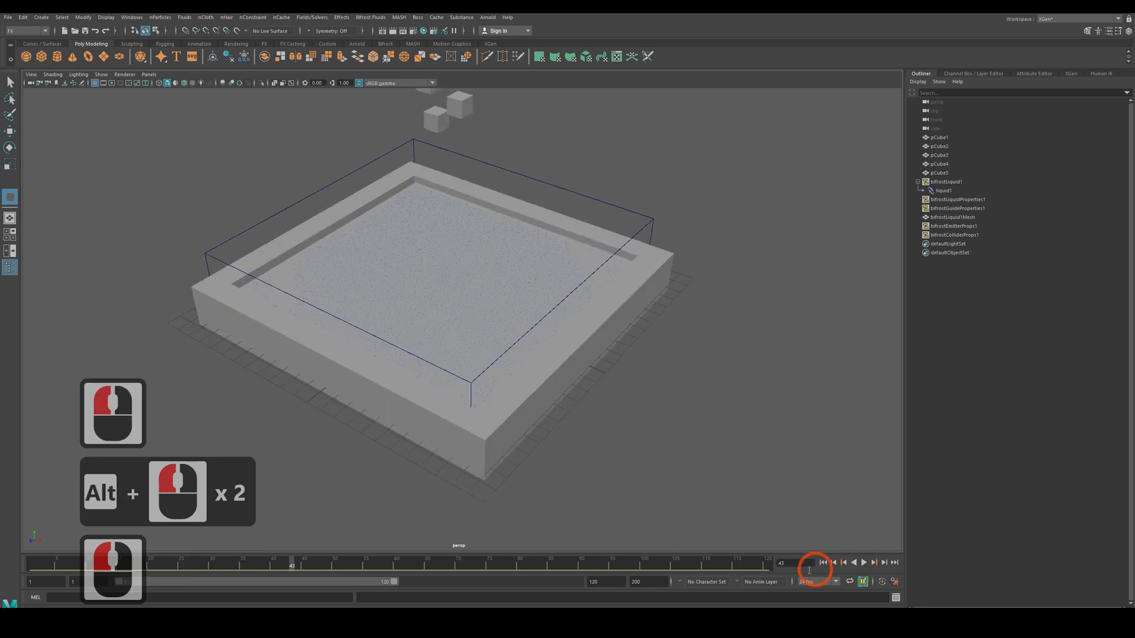
left_click(823, 565)
Step: Select the inner block pCube2 and hide it so that only the liquid particles fill the tray
left_click(286, 290)
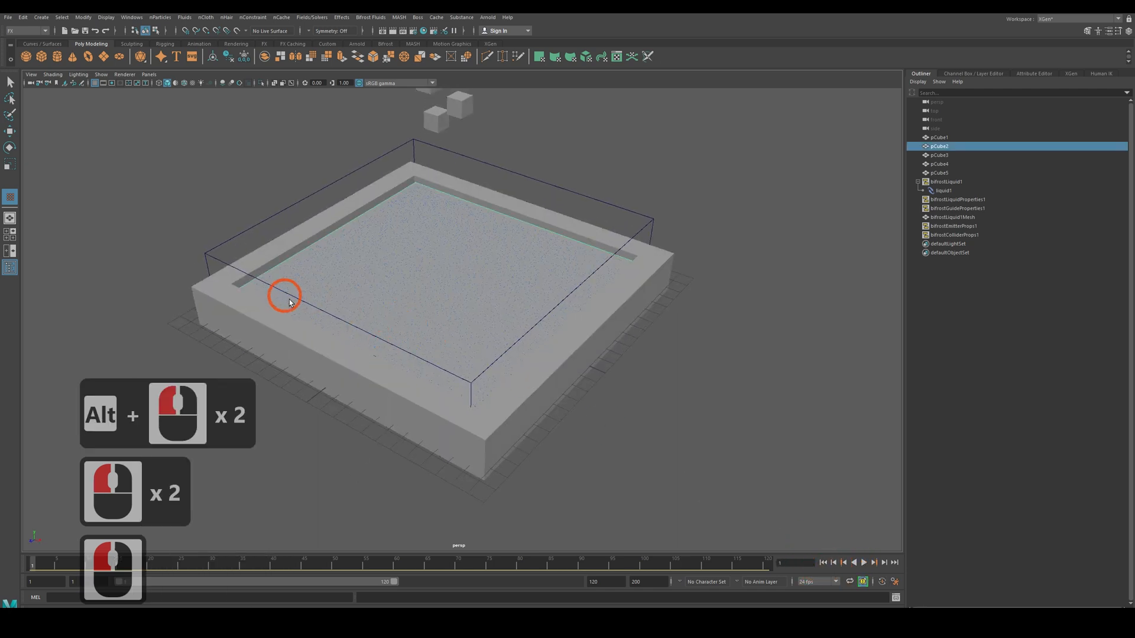
right_click(959, 153)
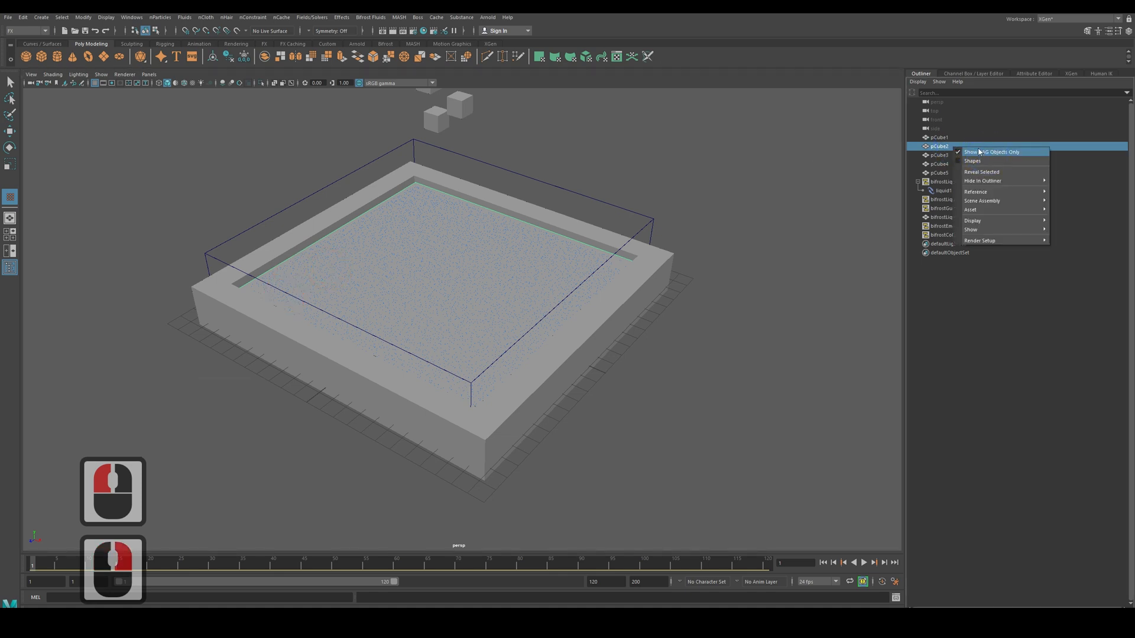
left_click(999, 222)
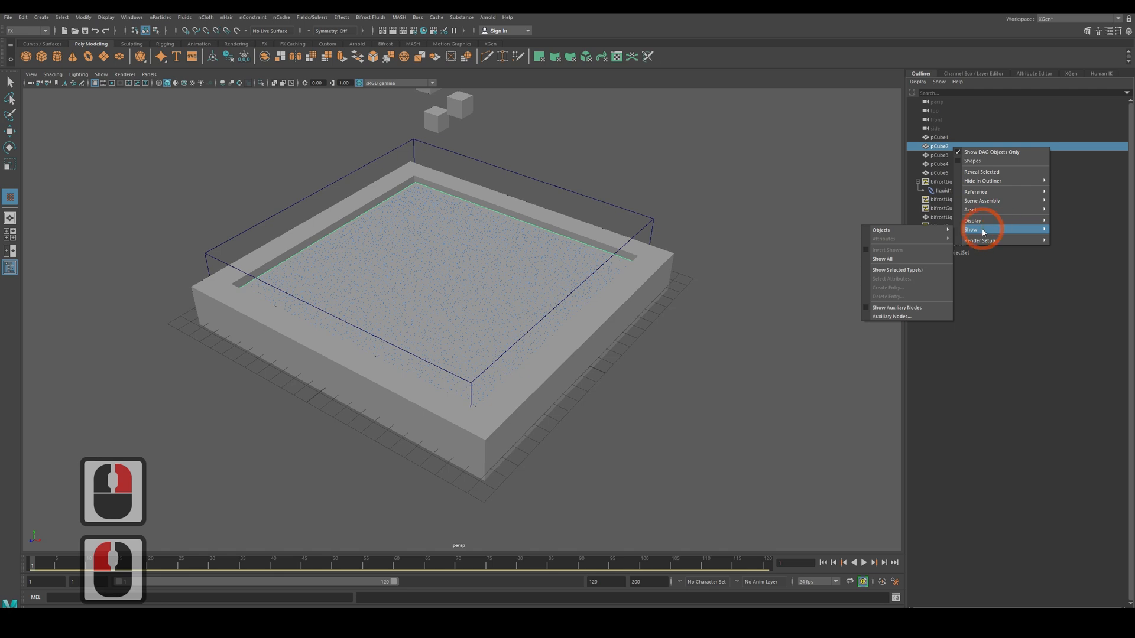
left_click(1070, 147)
key("ctrl+h")
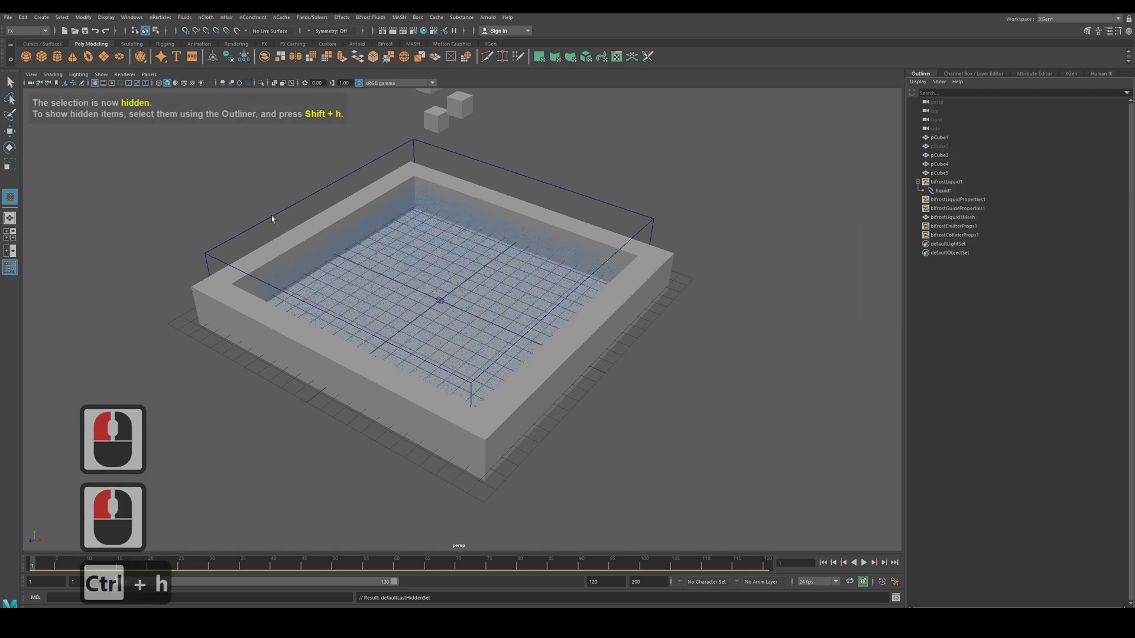
Step: Select bifrostLiquidProperties1 and set its Master Voxel Size to 0.2 for finer liquid particles
left_click(395, 252)
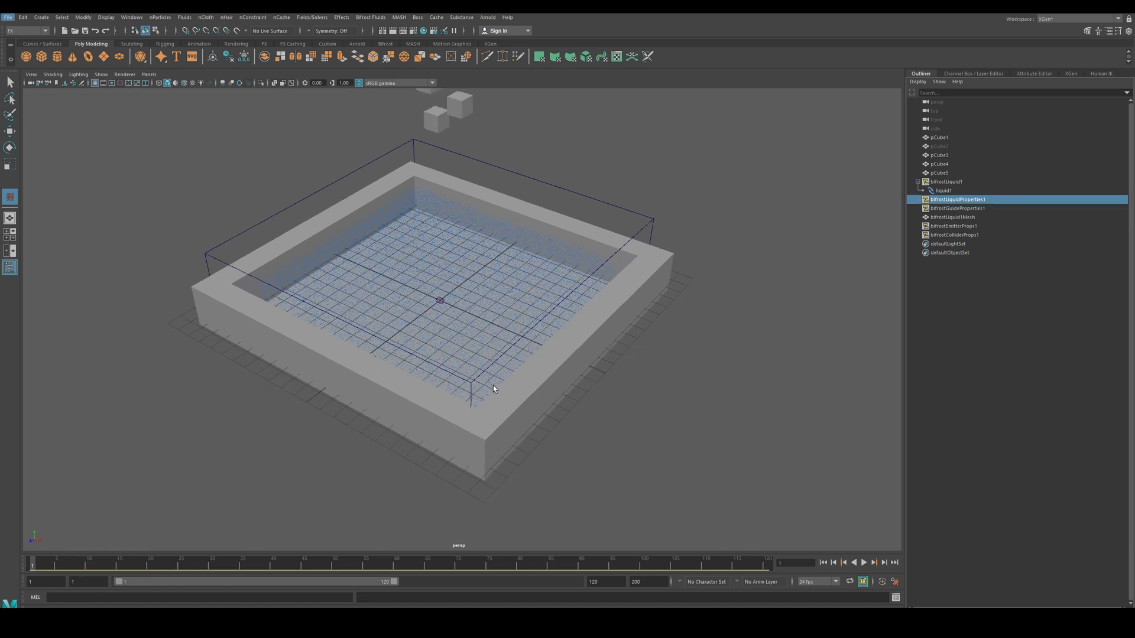
scroll(537, 254, "up", 3)
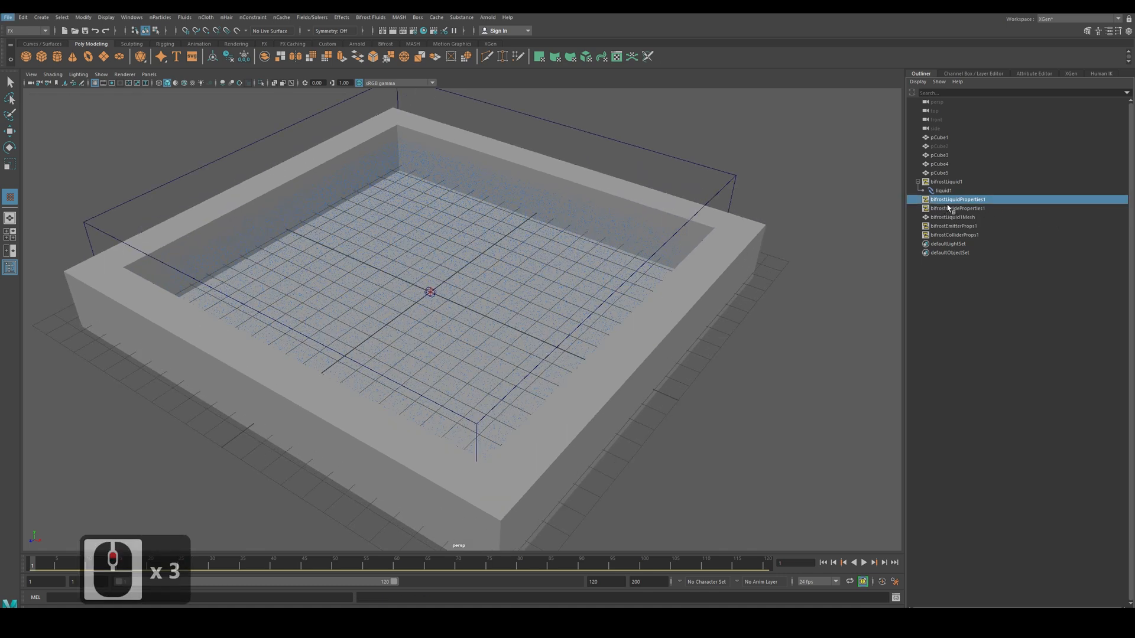
left_click(1030, 74)
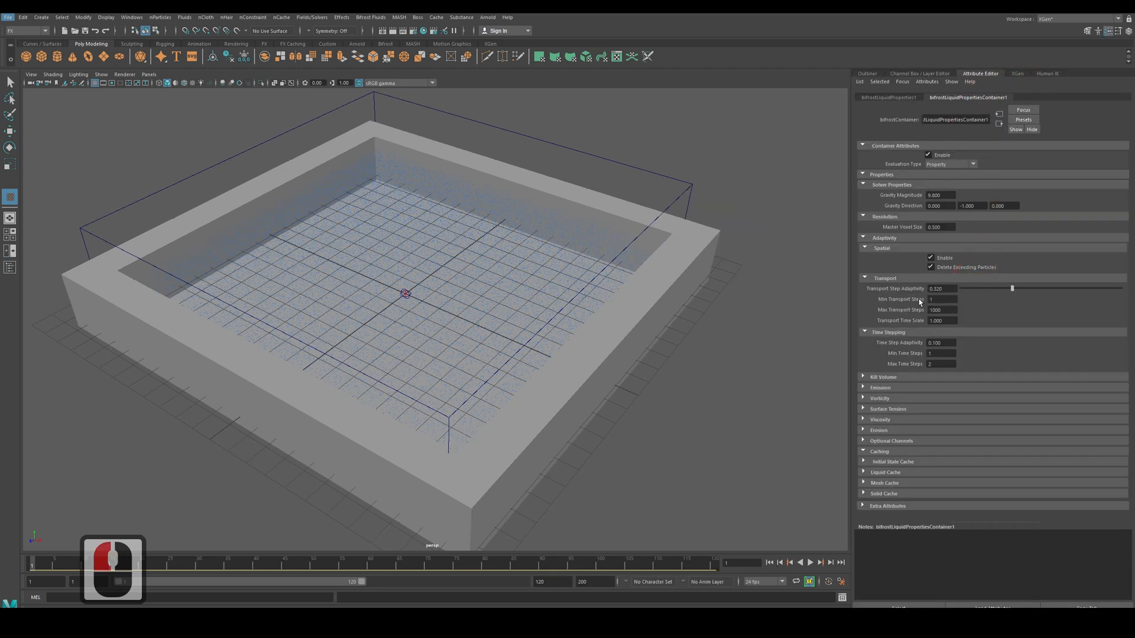
left_click(950, 227)
key("BackSpace")
key("BackSpace")
key("BackSpace")
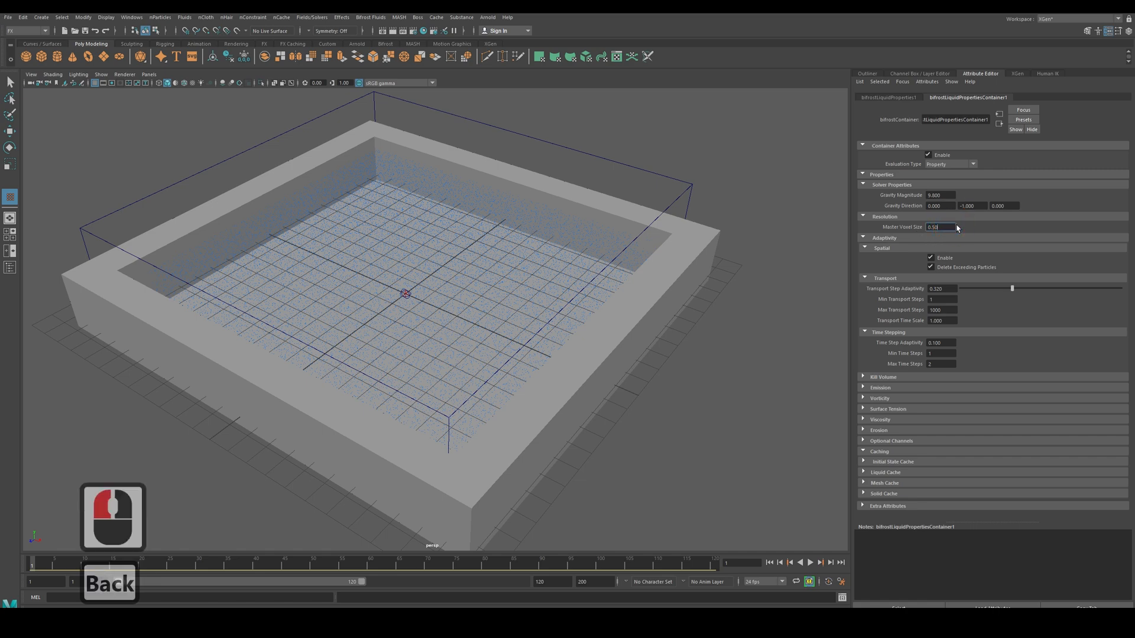
type("200")
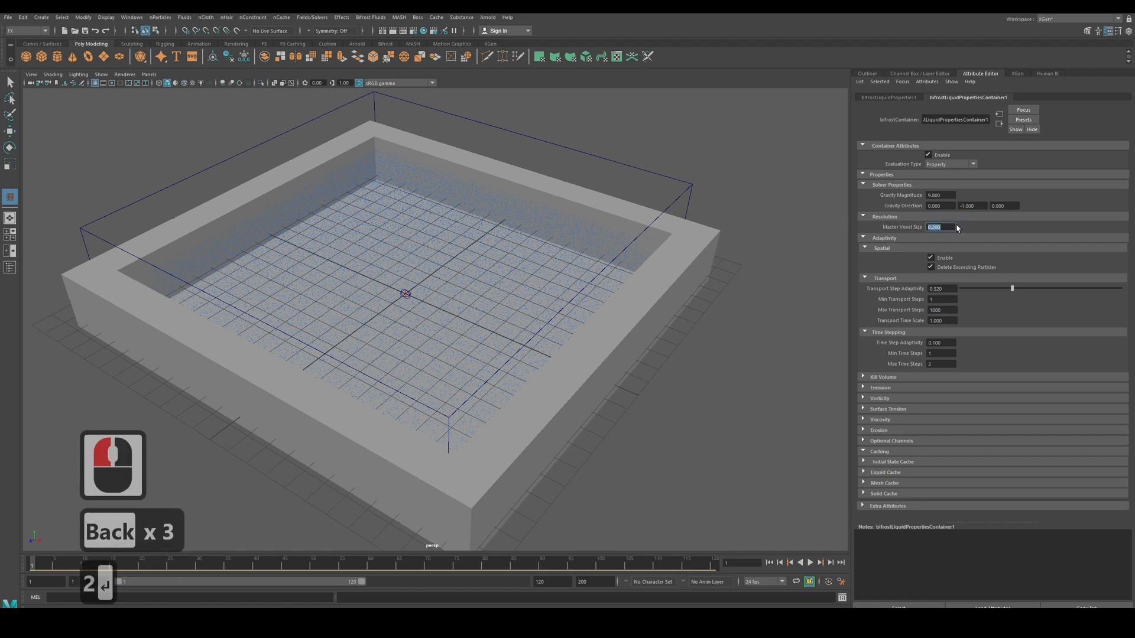
key("Return")
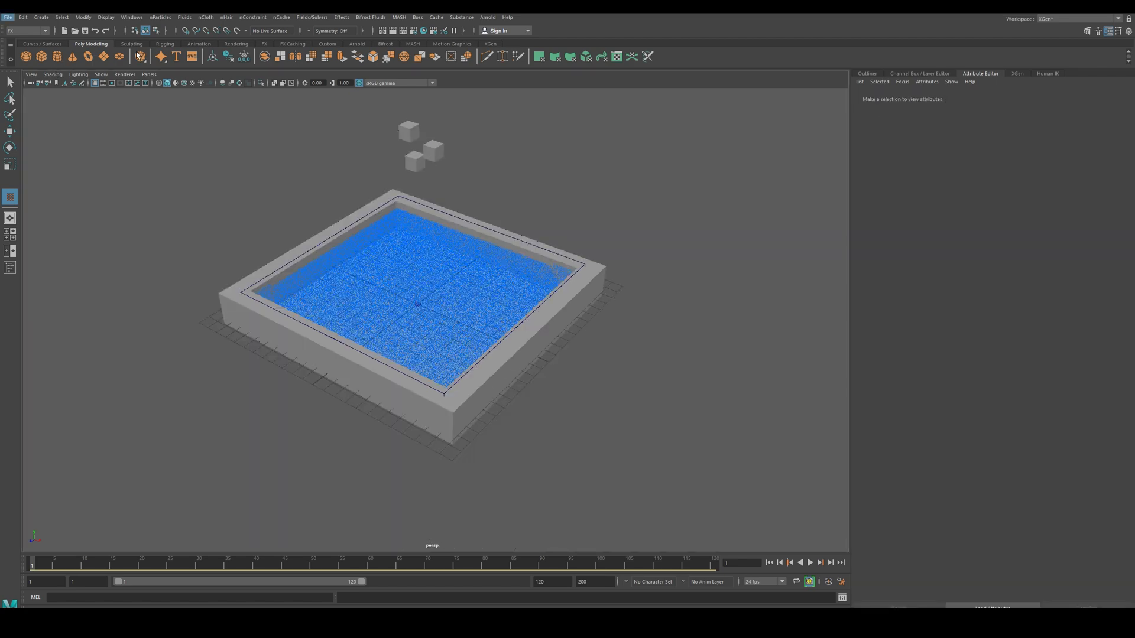
Step: Create a polygon plane at the centre of the tray and stretch it along X to a scale of about 14
left_click(104, 57)
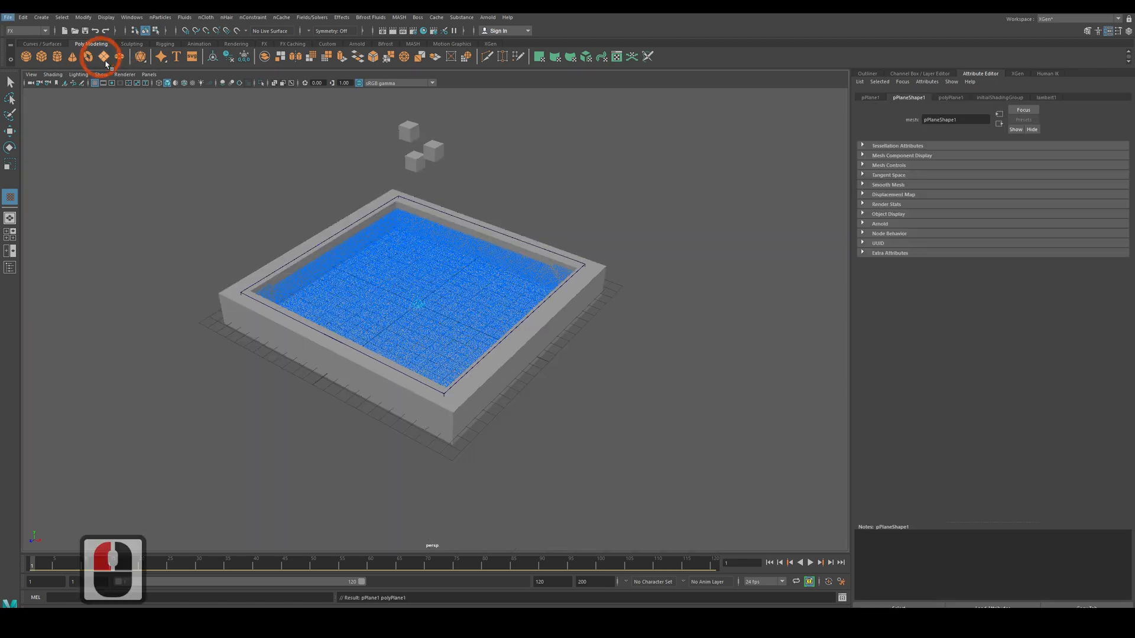
left_click(9, 164)
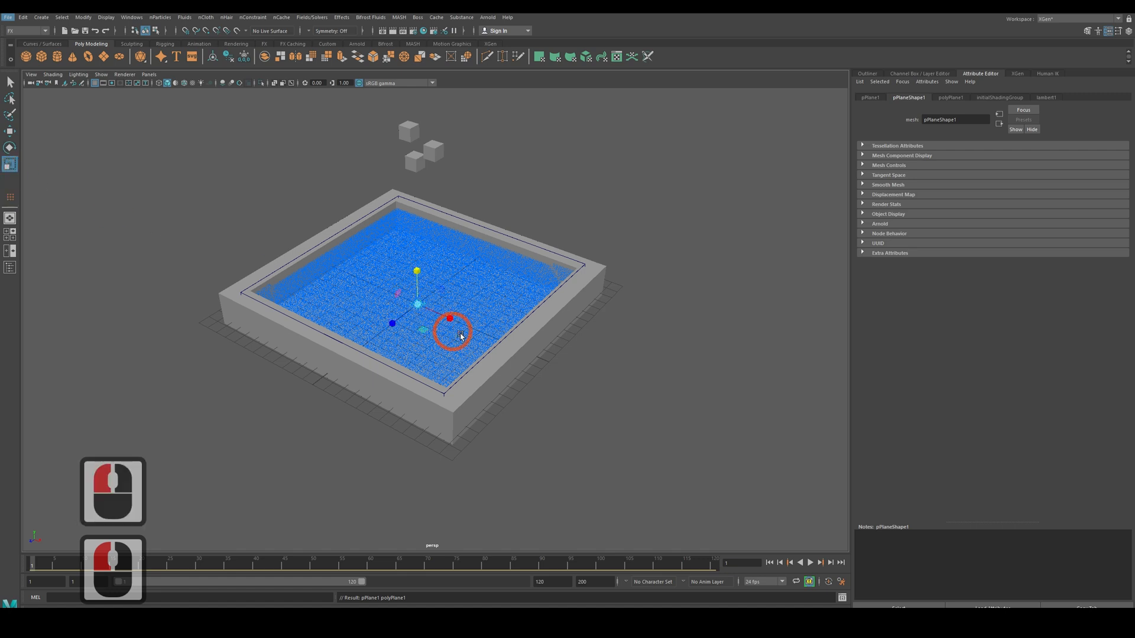
left_click_drag(453, 324, 875, 475)
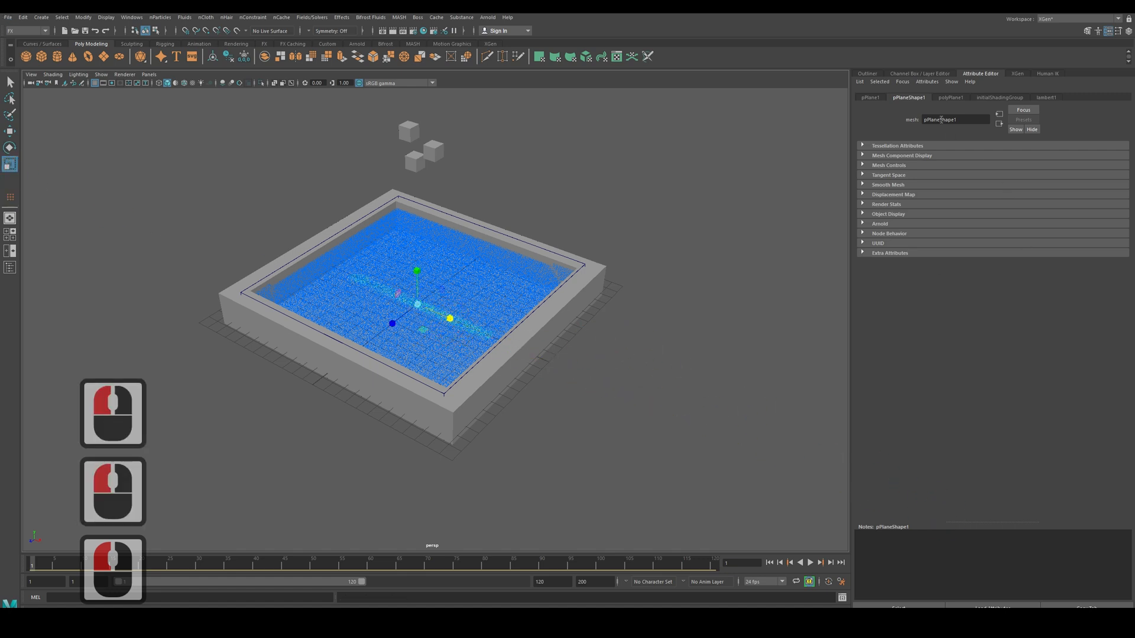
Step: Reduce the new plane's width and height subdivisions to 1 each
left_click(869, 73)
left_click(959, 73)
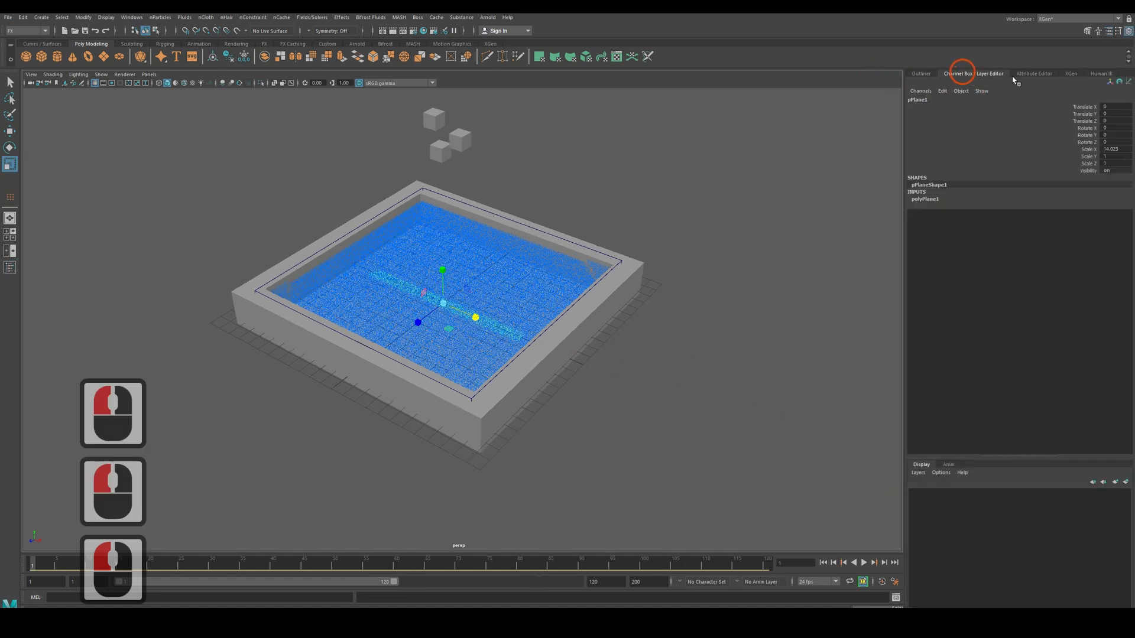
left_click(1077, 158)
left_click(934, 199)
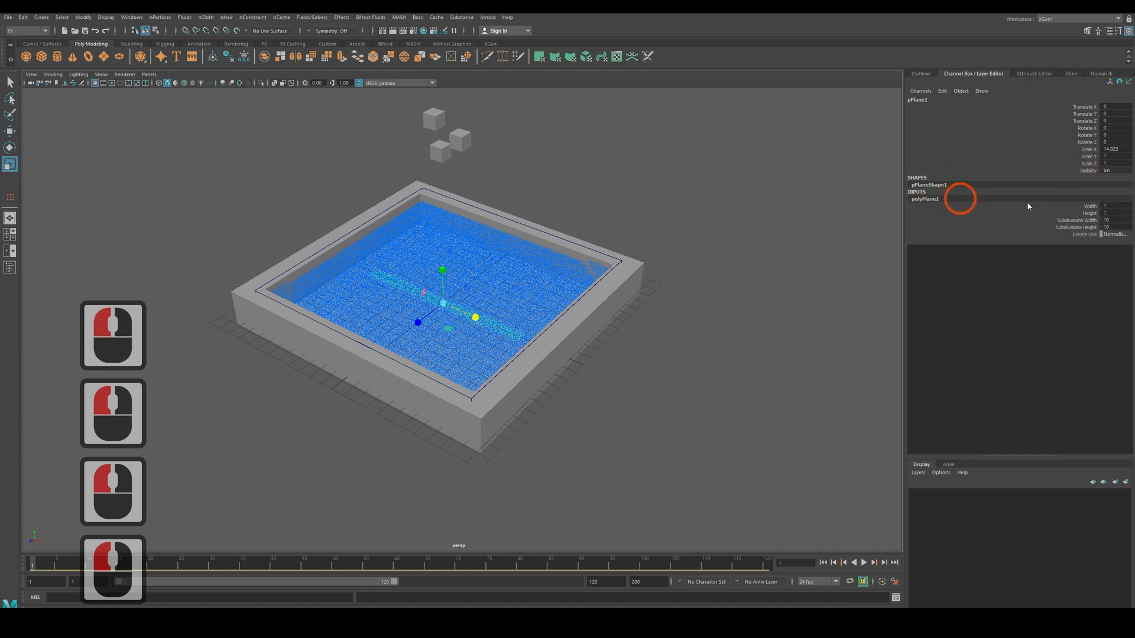
double_click(1128, 226)
type("1")
left_click(1127, 235)
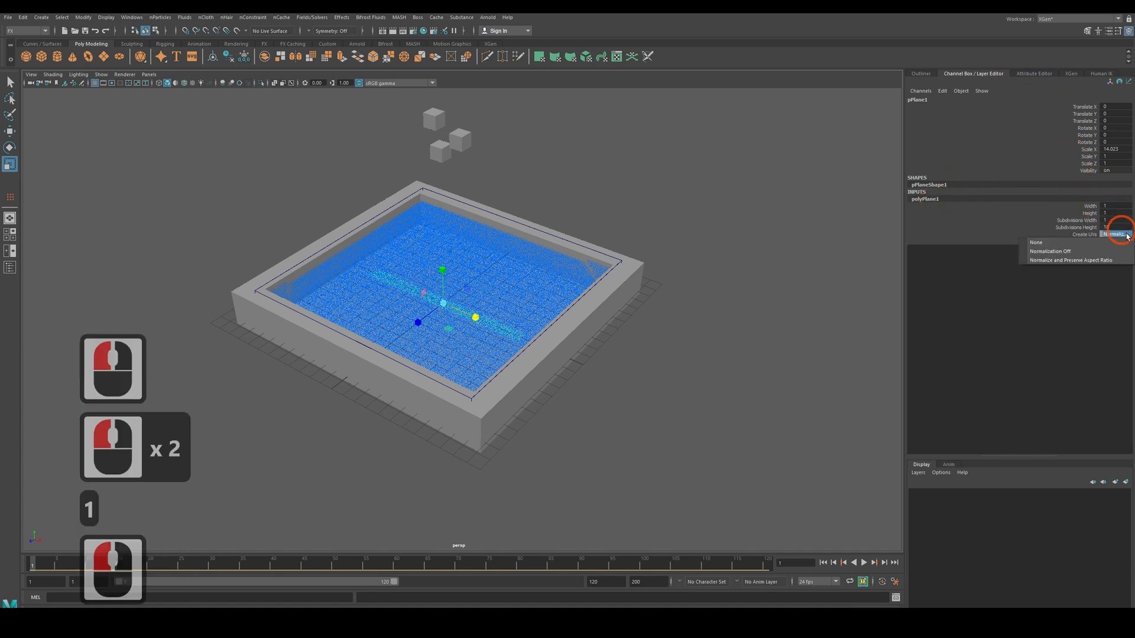
key("1")
left_click(1118, 227)
type("1")
Step: Set the plane's base width and height to 10 each
left_click(1117, 206)
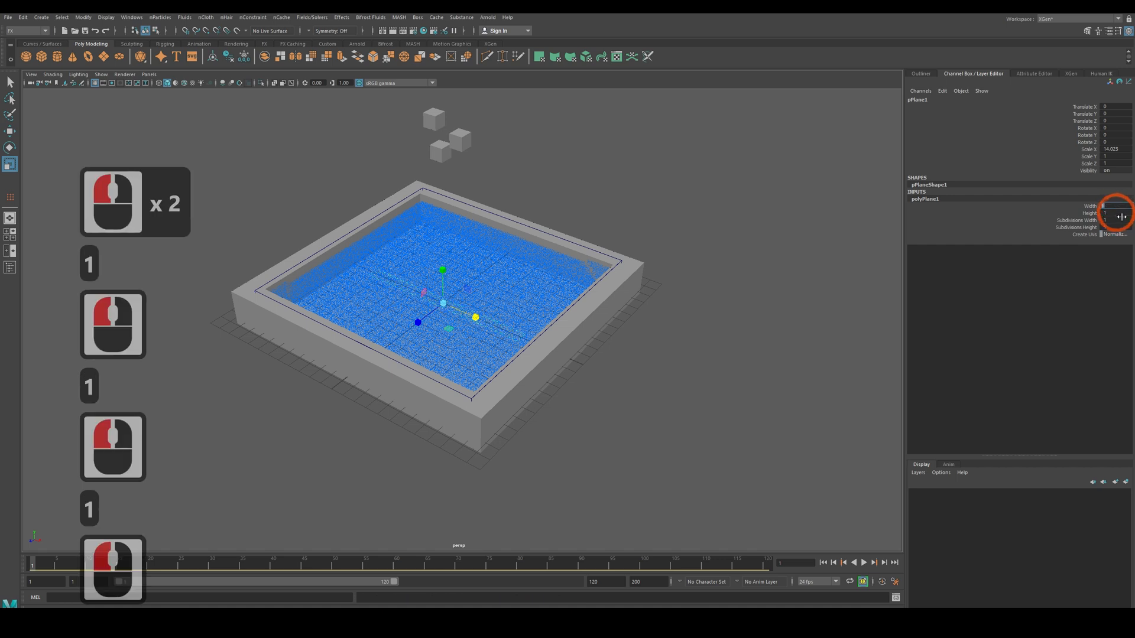
type("10")
left_click(1117, 214)
type("10")
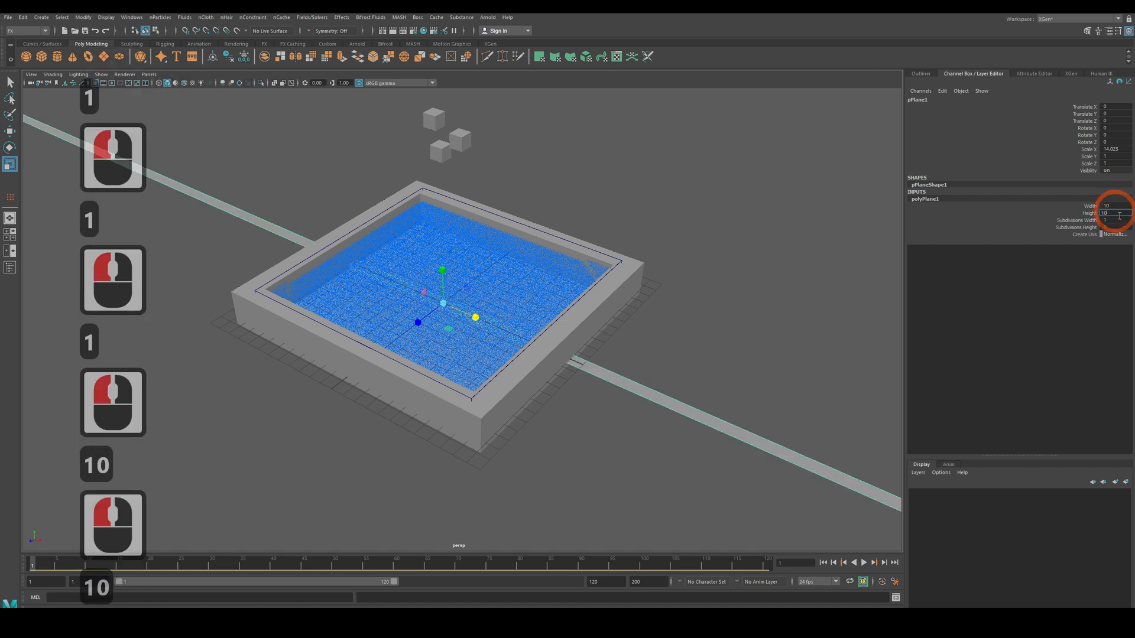
Step: Scale the plane to about 3.64 in X and 3.46 in Z so it extends around the tray
left_click(1116, 206)
scroll(640, 337, "down", 7)
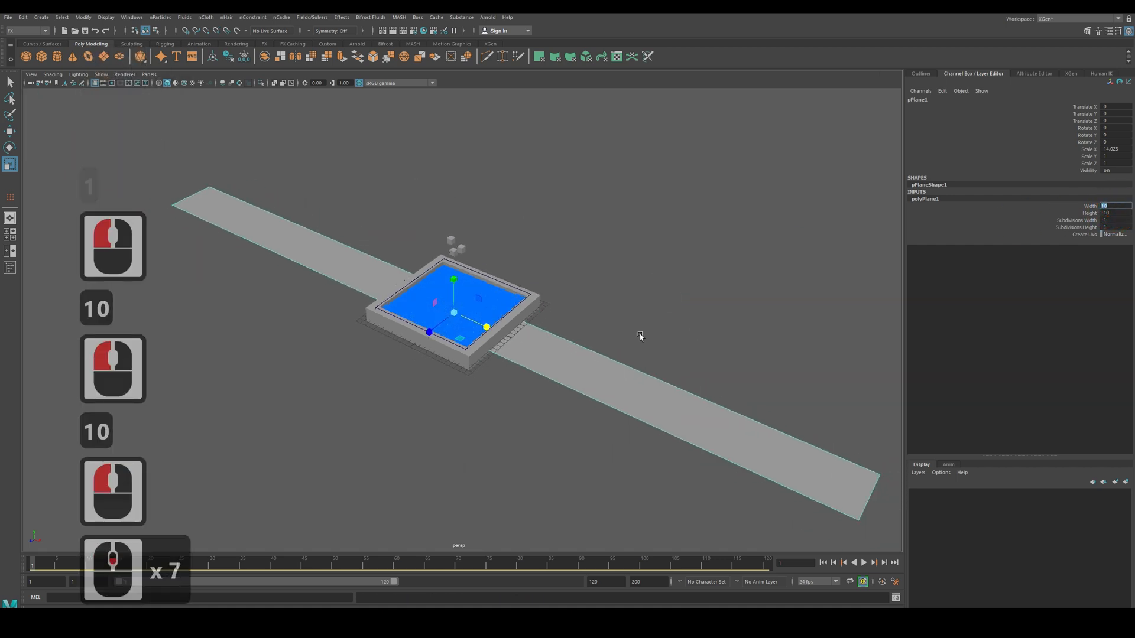
left_click_drag(490, 326, 346, 404)
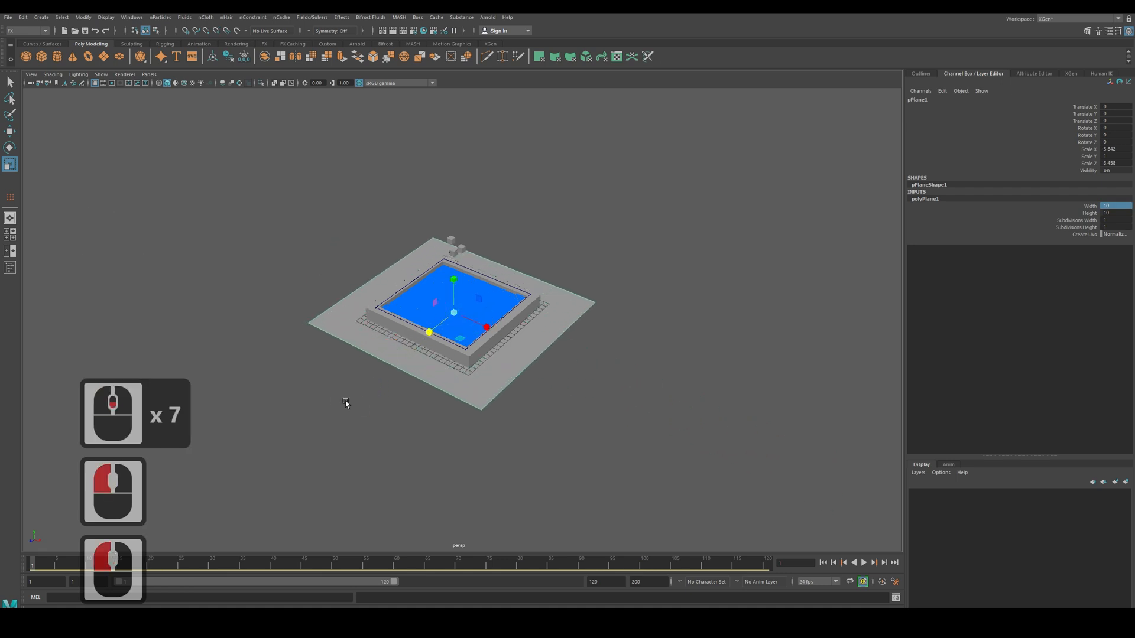
Step: Move the plane below the tray, to about -4.49 in Y
left_click(9, 132)
left_click_drag(460, 291, 457, 315)
middle_click_drag(331, 381, 342, 405)
left_click_drag(316, 425, 347, 427, "alt")
left_click_drag(332, 423, 333, 426, "alt")
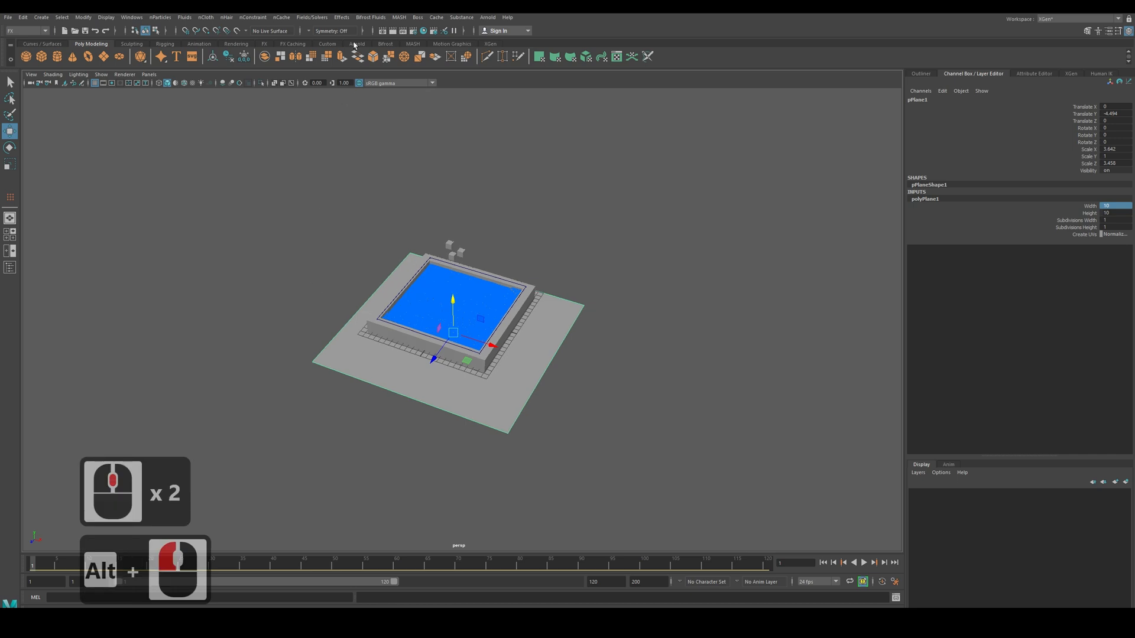
Step: Select liquid1 together with the plane under the tray and add a Bifrost killplane
left_click(363, 18)
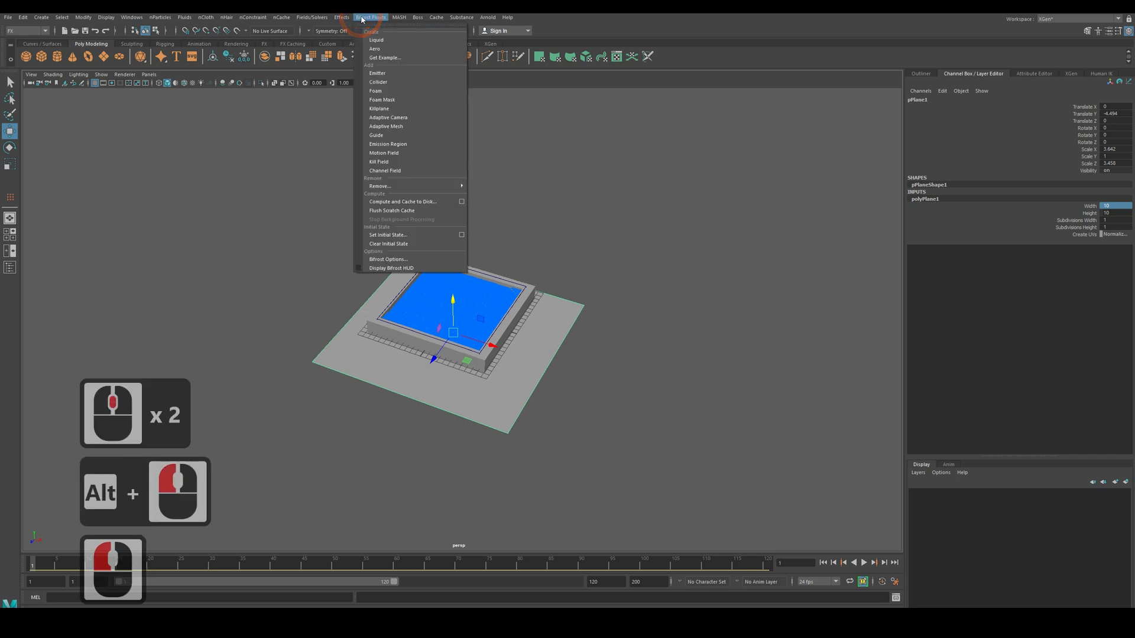
left_click(916, 69)
left_click(917, 71)
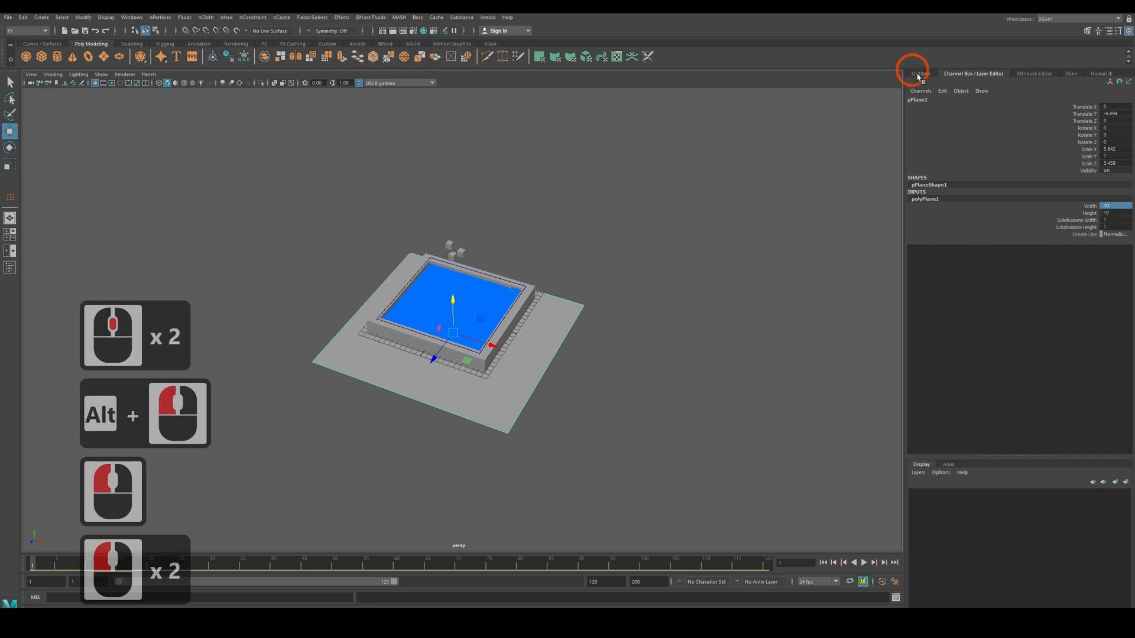
left_click(915, 71)
left_click(942, 191)
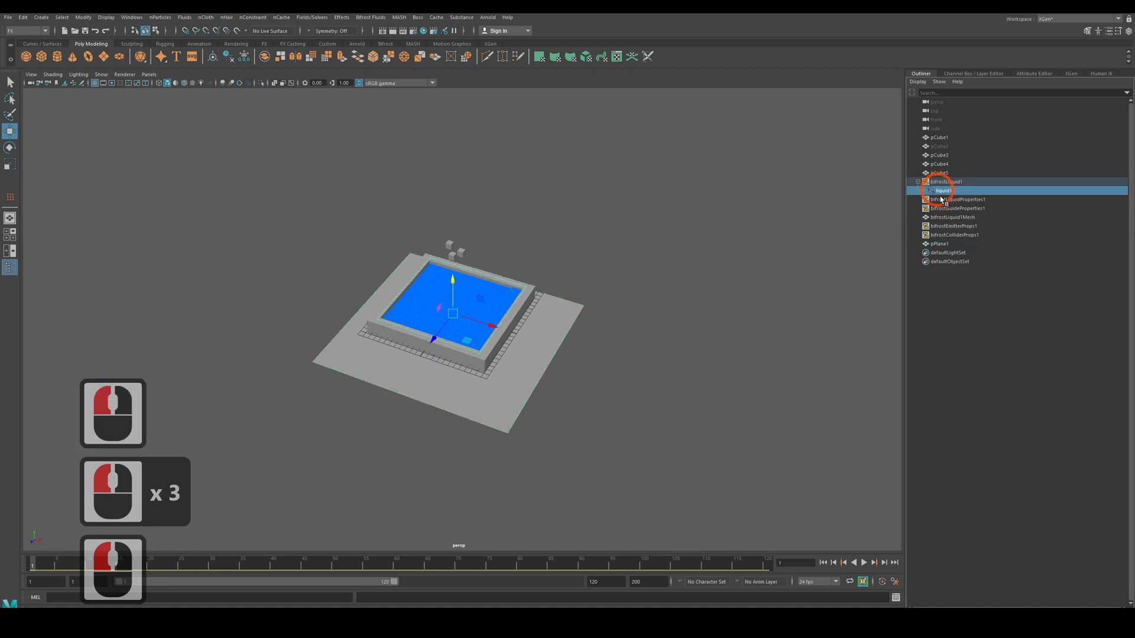
left_click(485, 414, "shift")
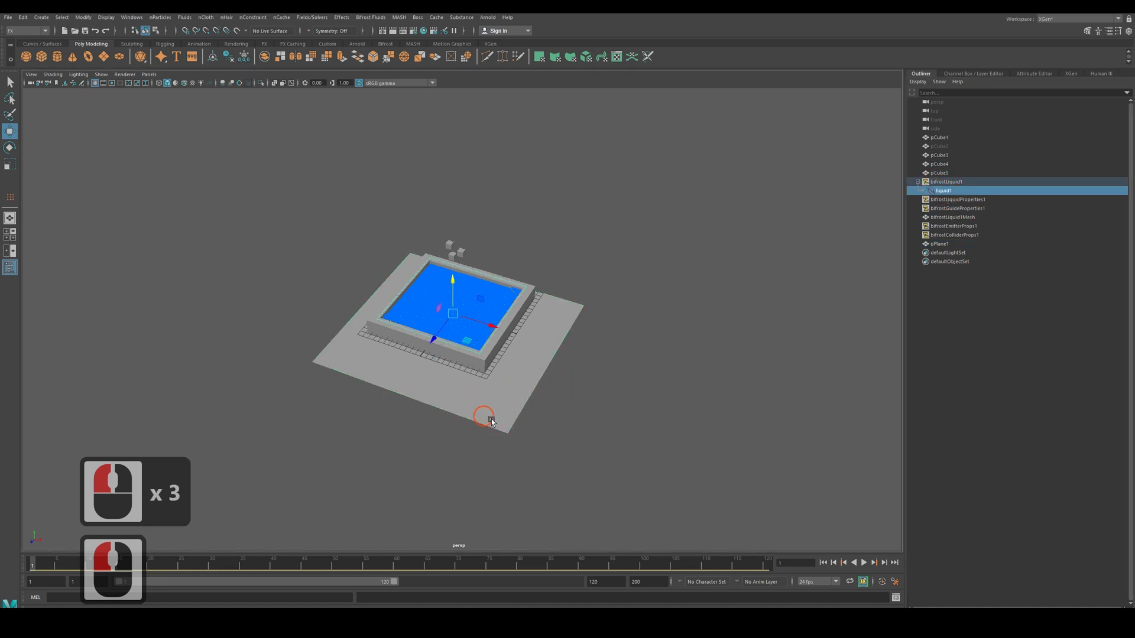
left_click(312, 17)
mouse_move(370, 17)
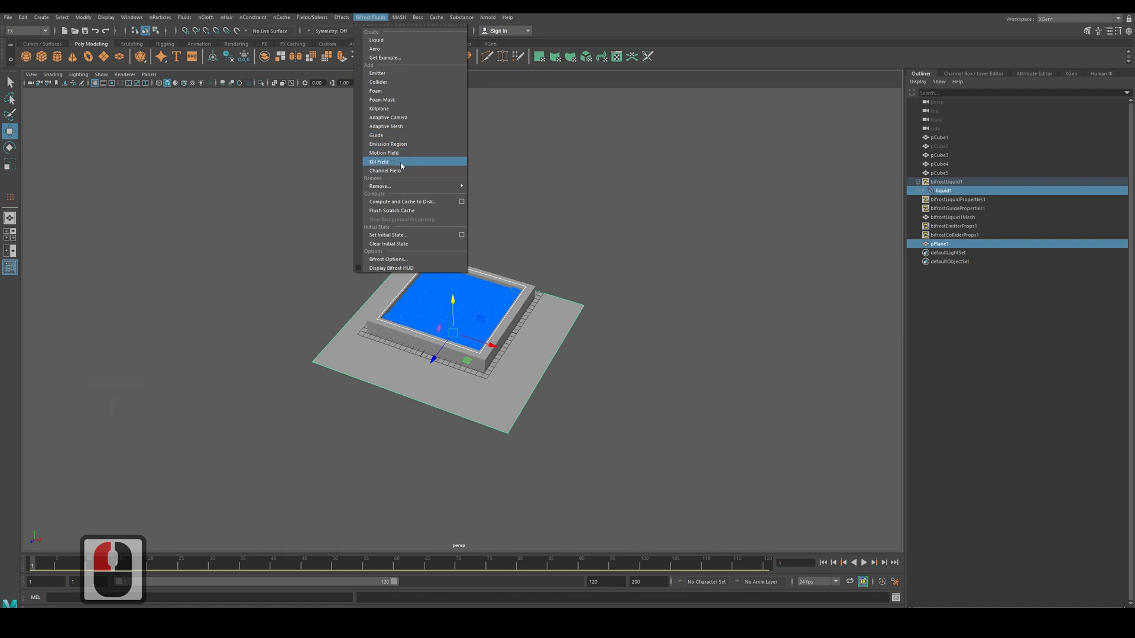
left_click(402, 109)
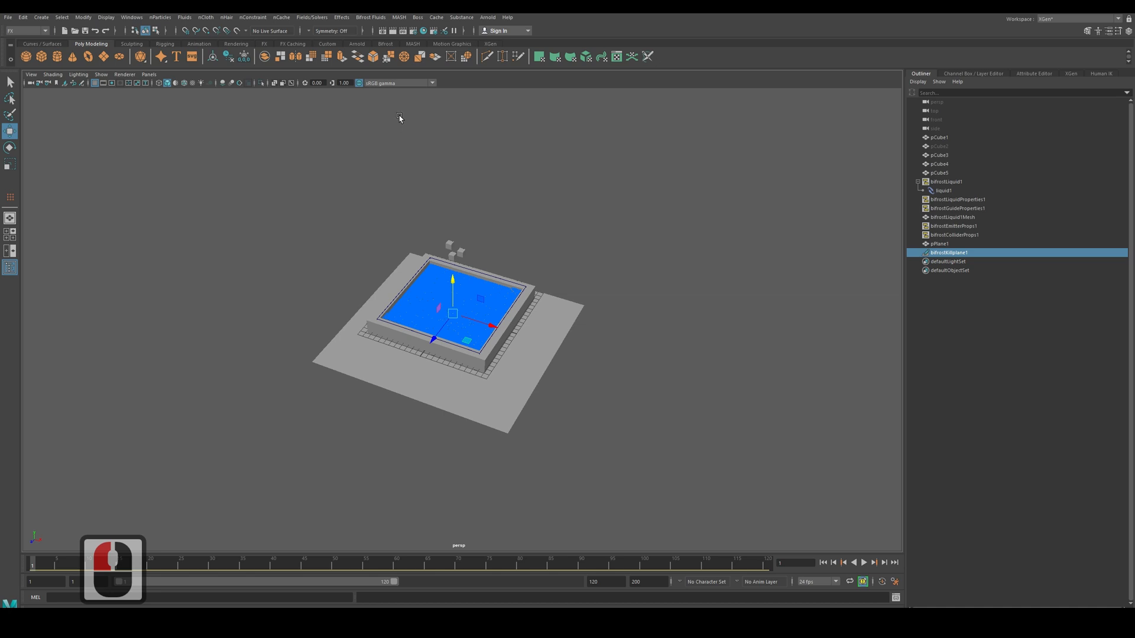
left_click(337, 270)
left_click(379, 373)
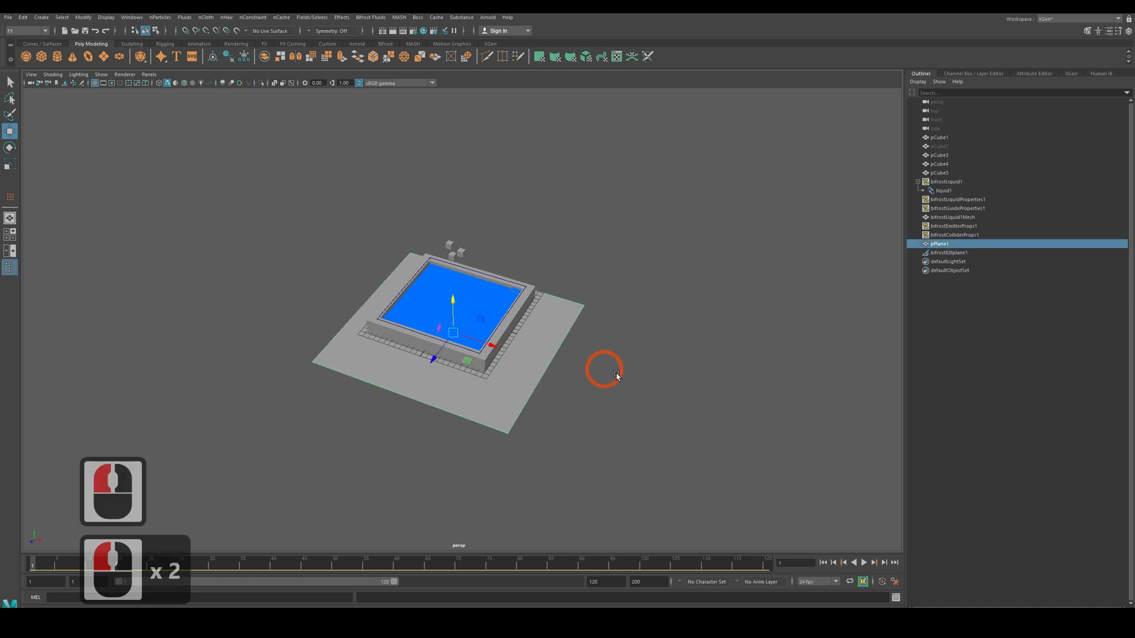
Step: Select the three small cubes above the tray and turn them into active rigid bodies
mouse_move(598, 370)
left_mouse_down("alt")
mouse_move(593, 353)
mouse_move(606, 378)
mouse_move(604, 369)
left_mouse_up("alt")
right_click_drag(608, 367, 455, 249, "alt")
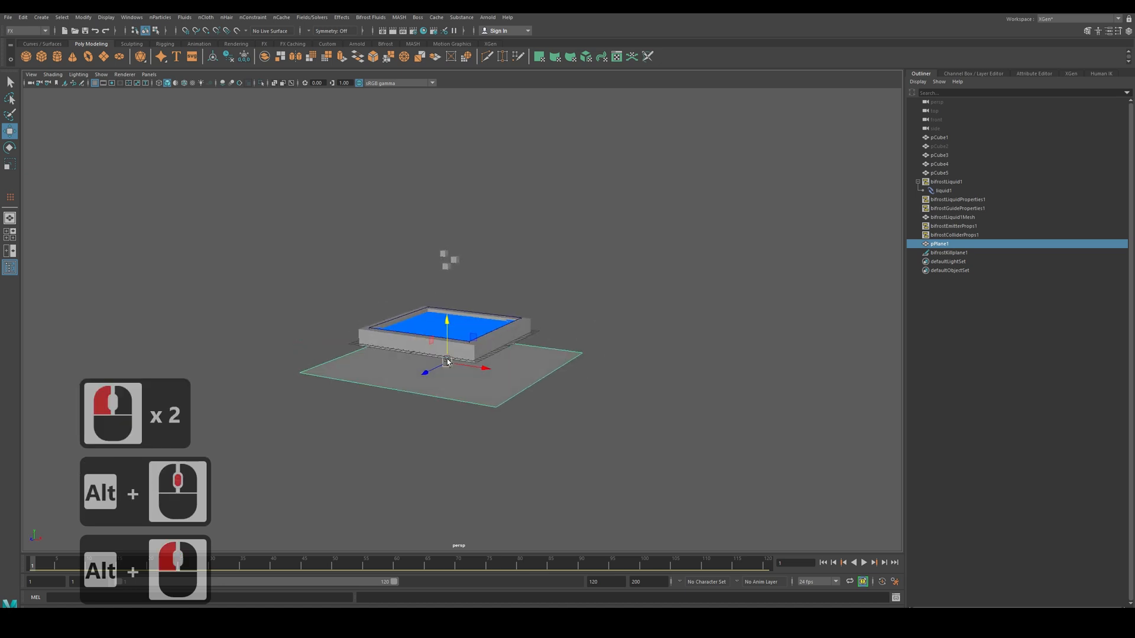
scroll(461, 238, "up", 4)
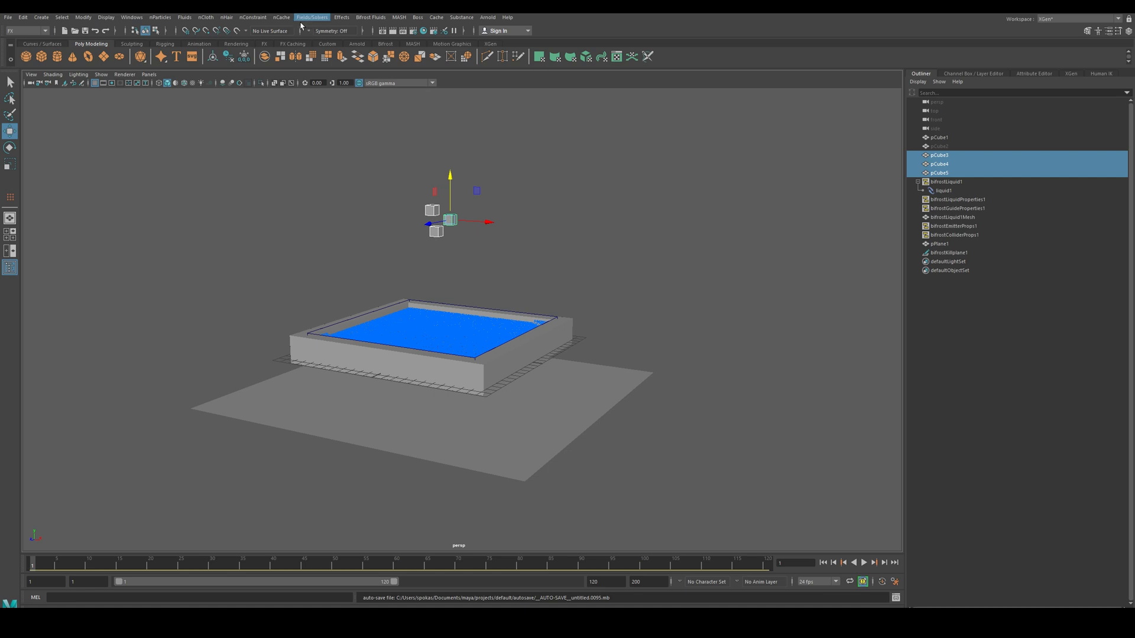
left_click(257, 21)
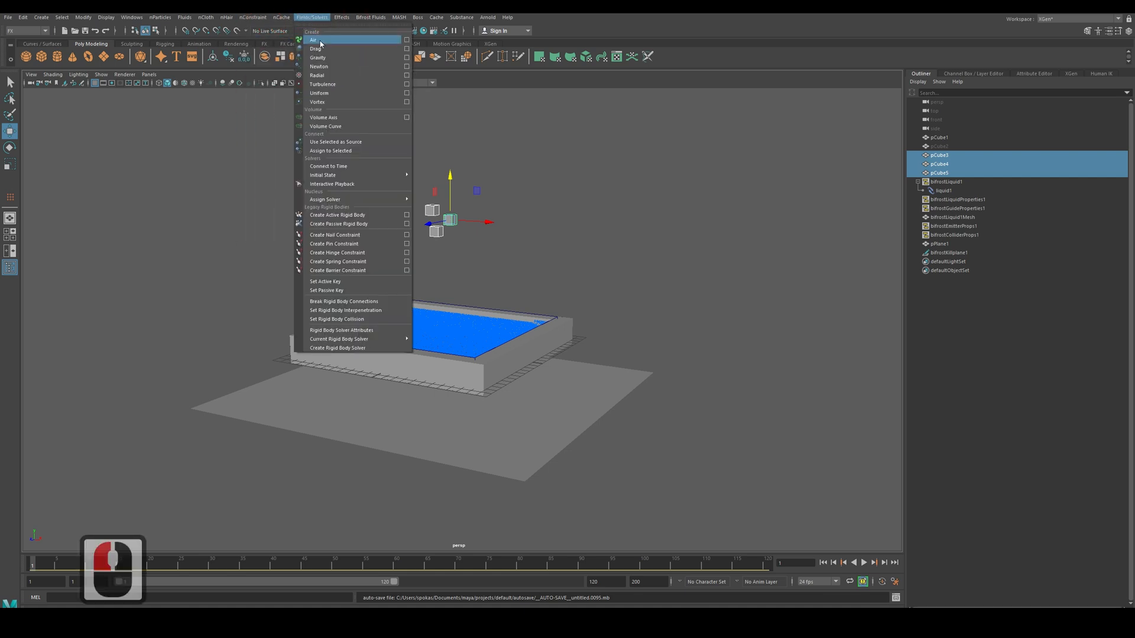
left_click(346, 215)
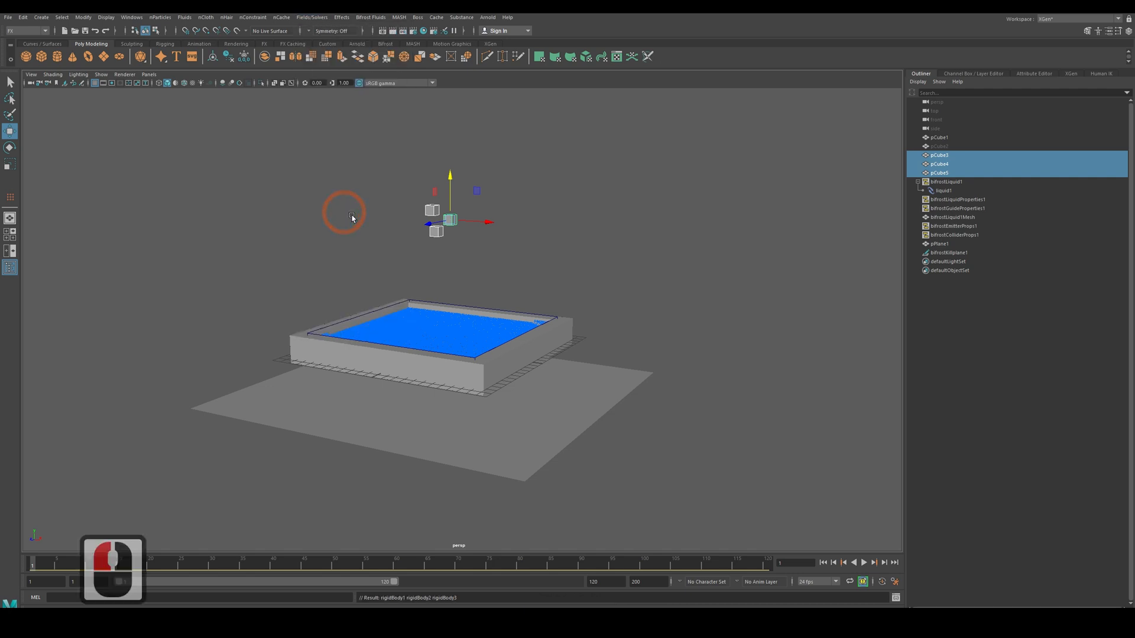
Step: Play the simulation briefly, stop it, and open the rigid body attributes of the floating cube pCube4
left_click(864, 563)
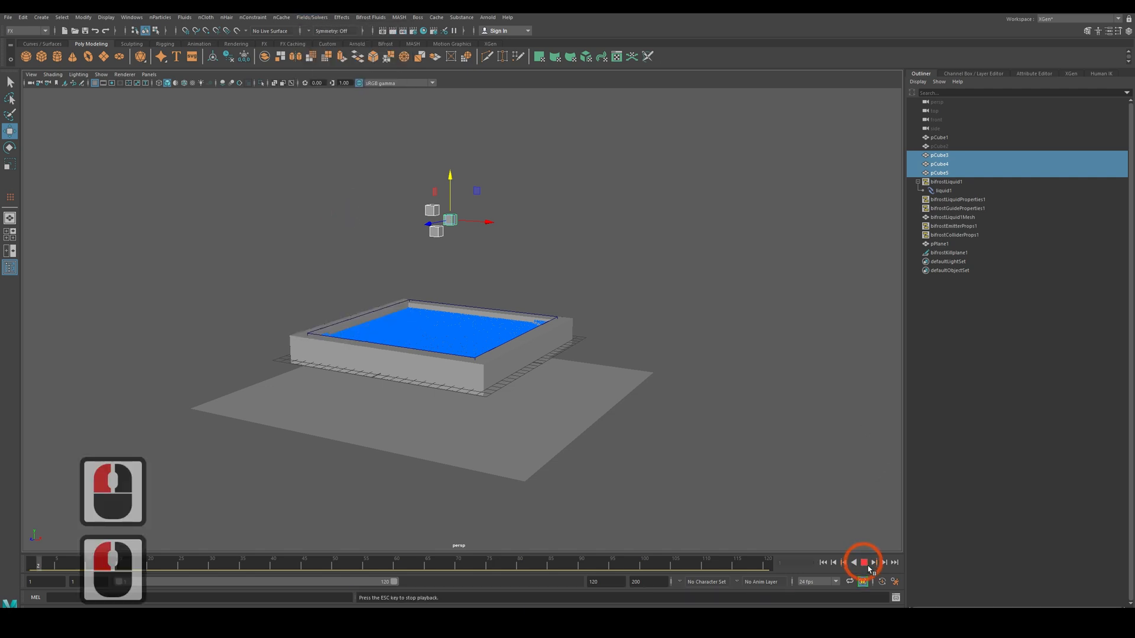
left_click(864, 563)
double_click(451, 221)
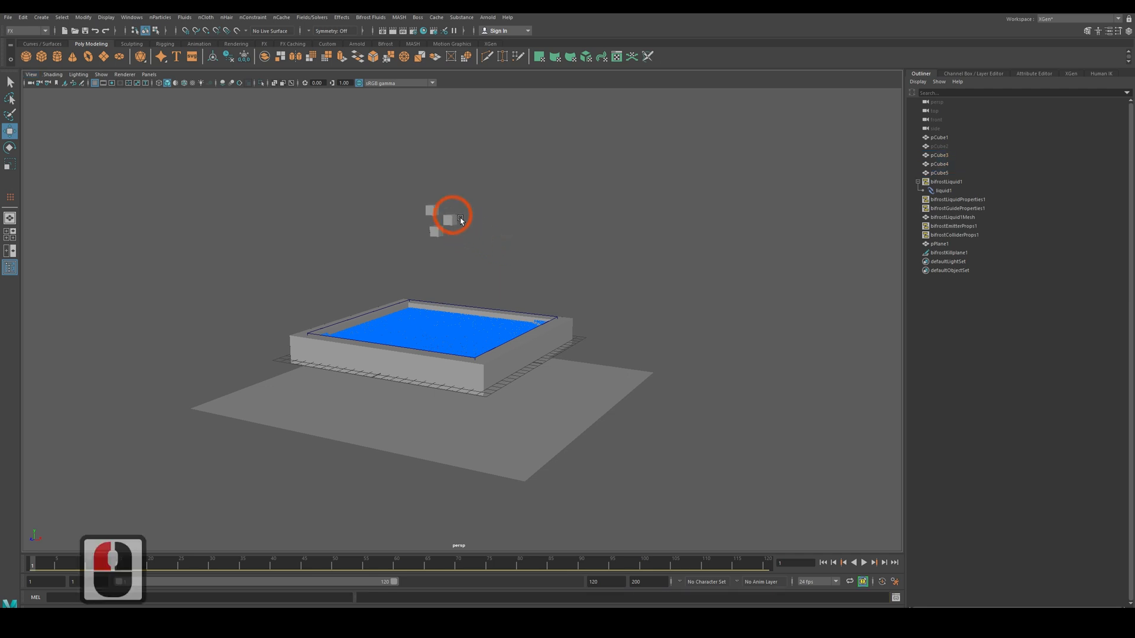
left_click(1035, 74)
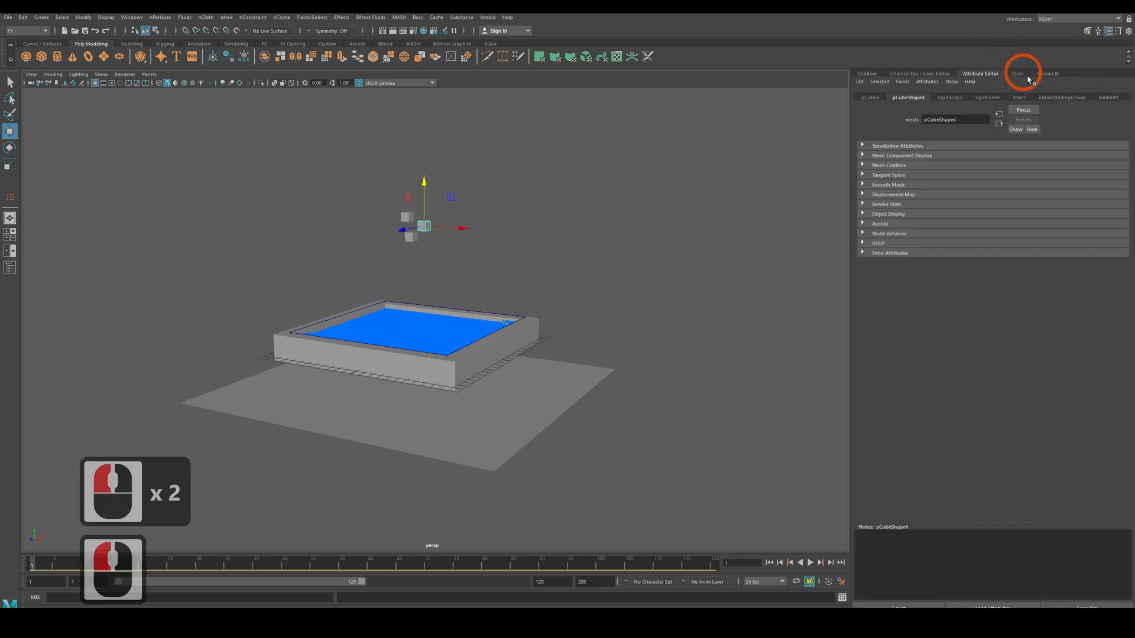
left_click(949, 98)
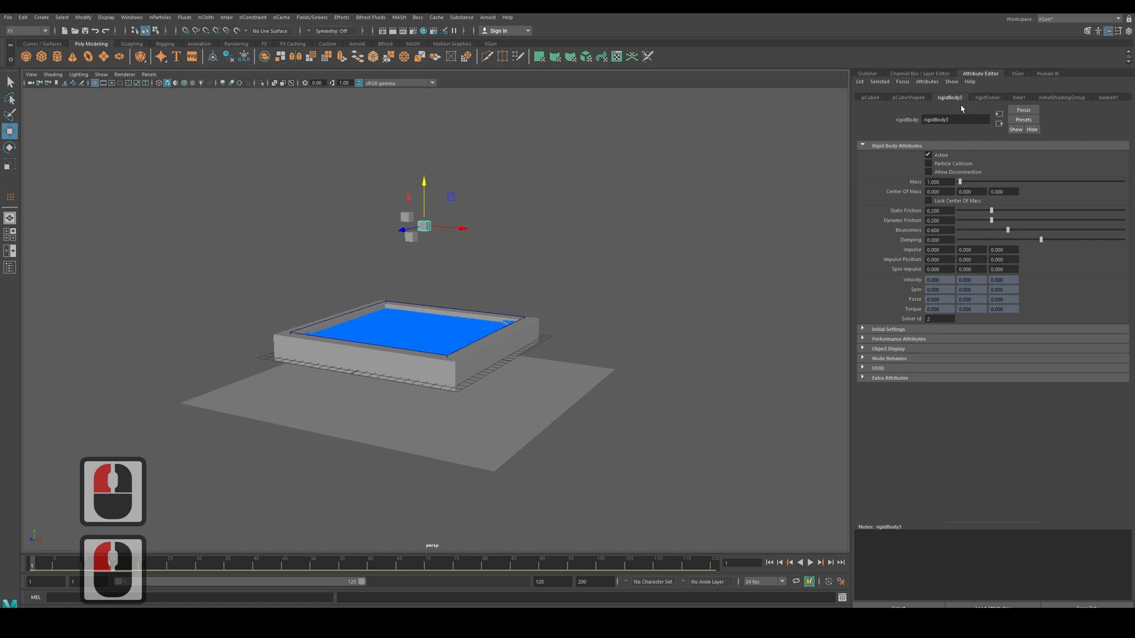
Step: Select the outer tray and turn it into a passive rigid body
left_click(283, 344)
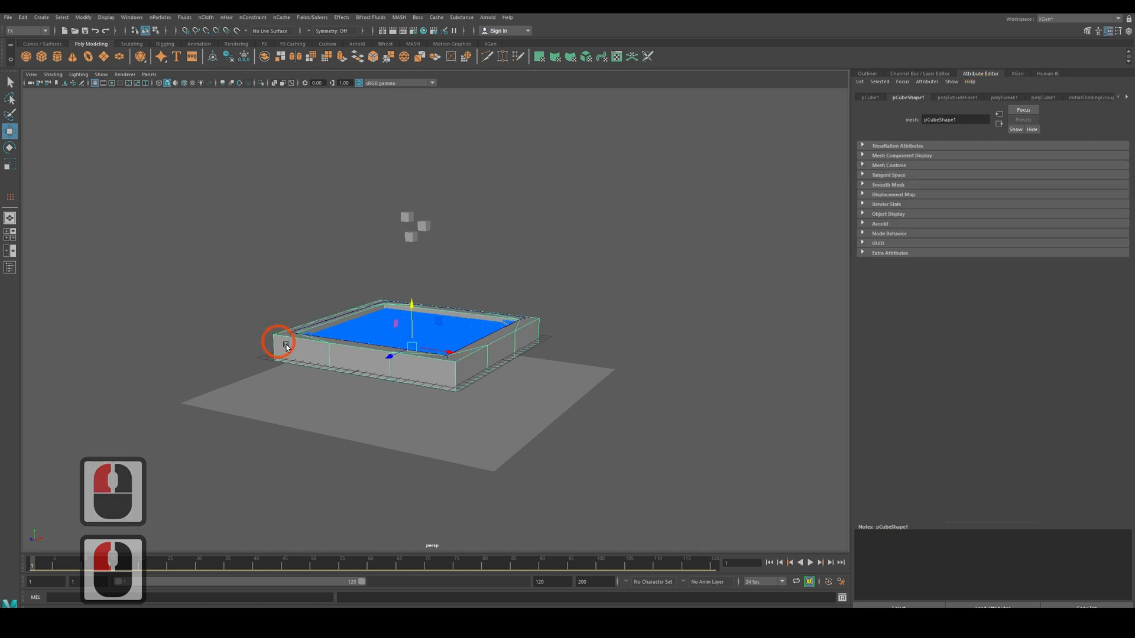
left_click(312, 17)
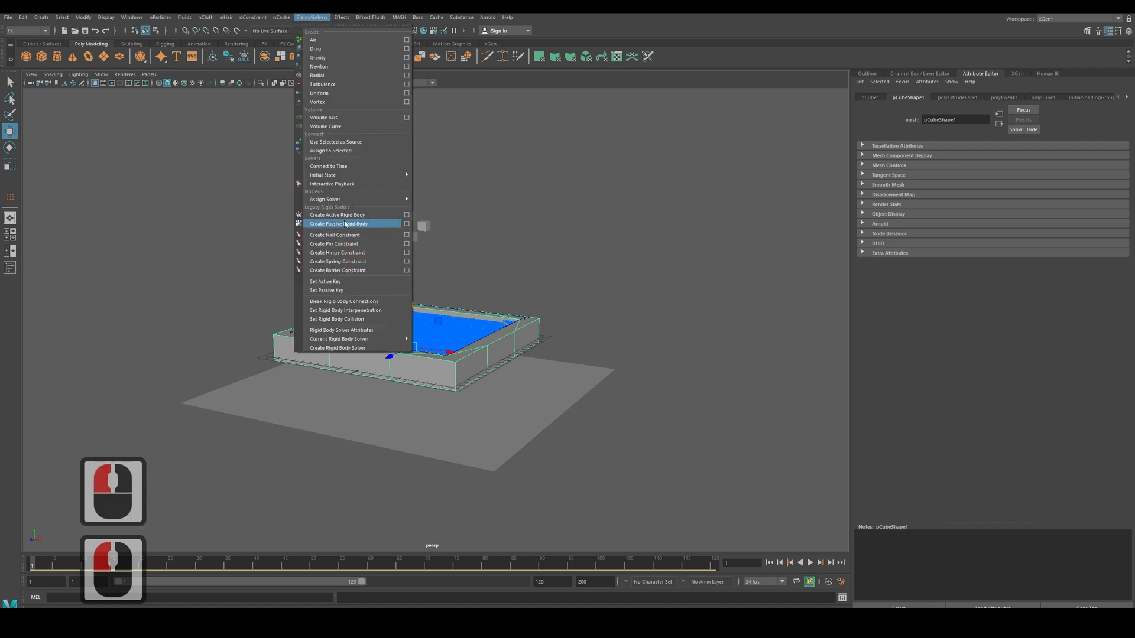
left_click(341, 225)
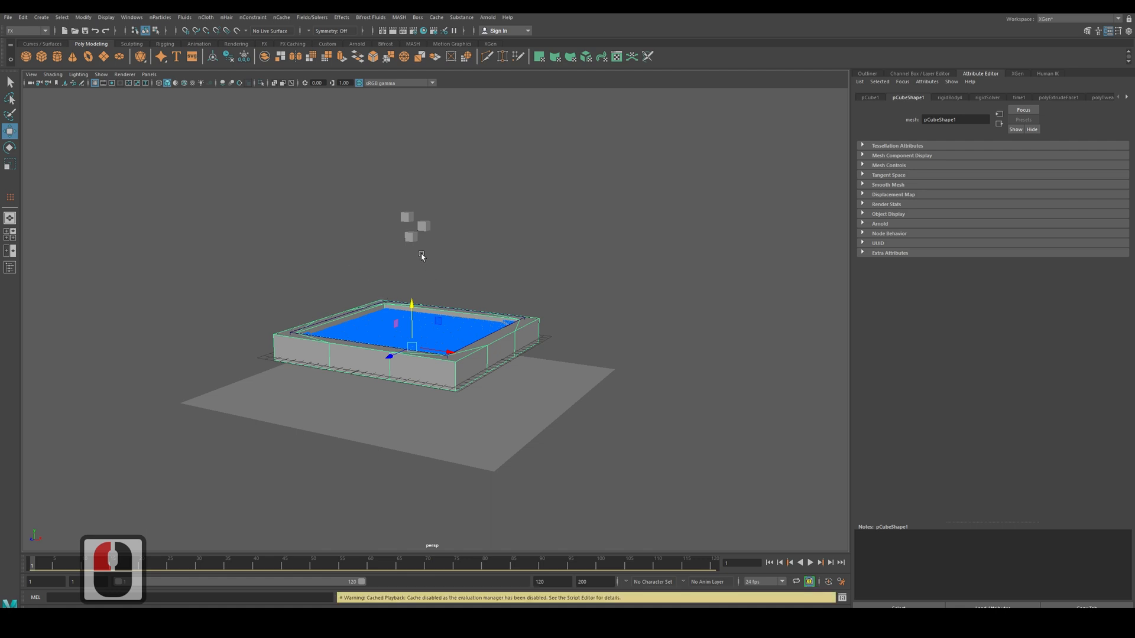
Step: Select the three floating cubes along with the tray and add a gravity field affecting them
left_click(424, 226, "shift")
left_click(407, 217, "shift")
left_click(413, 236, "shift")
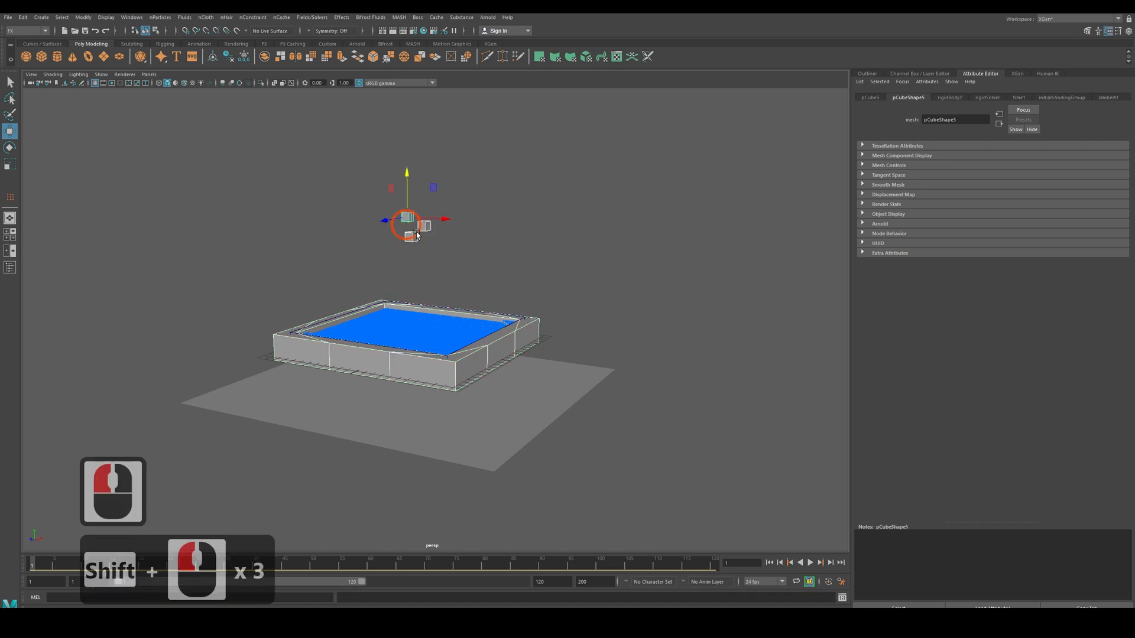
left_click(311, 17)
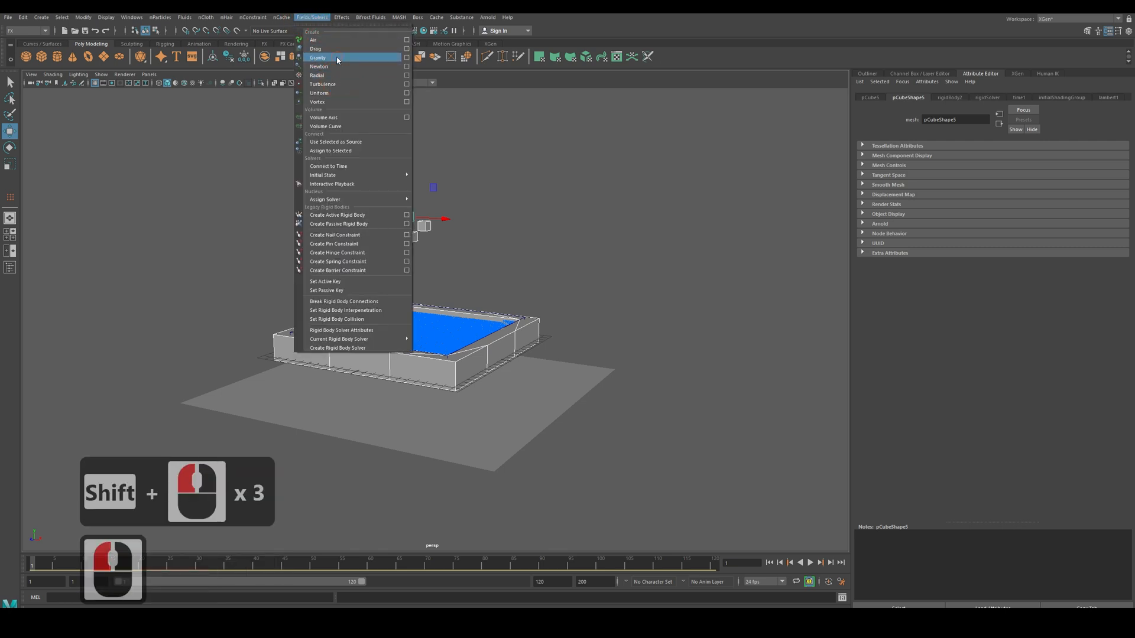
left_click(307, 57)
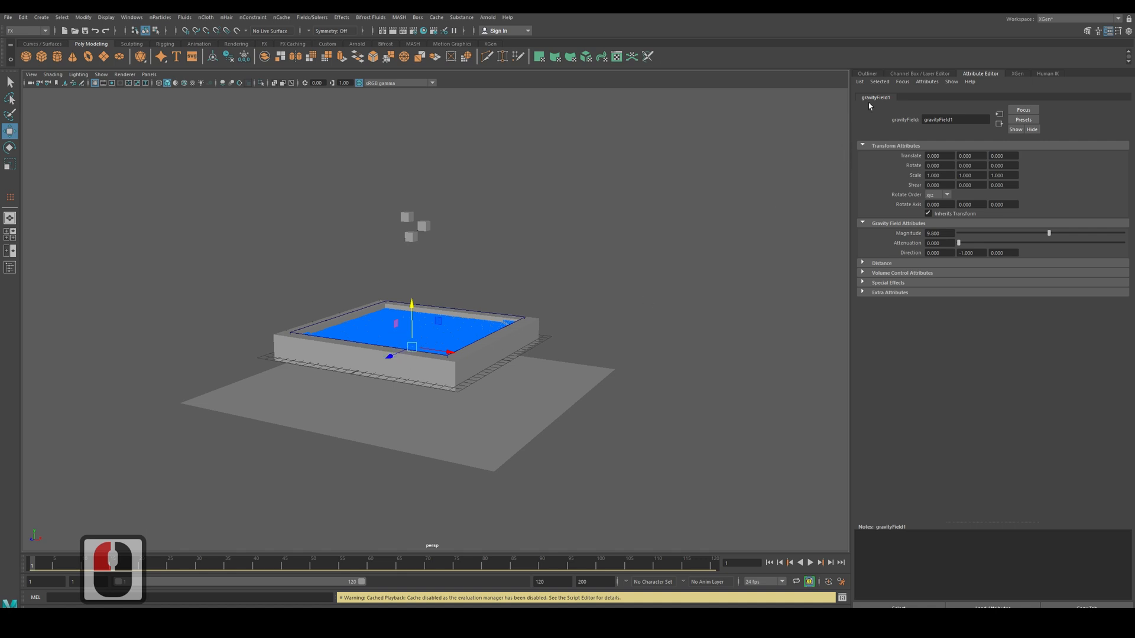
Step: Locate gravityField1 in the scene hierarchy, play the simulation to check how the cubes fall, and rewind to the first frame
left_click(867, 74)
left_click(944, 262)
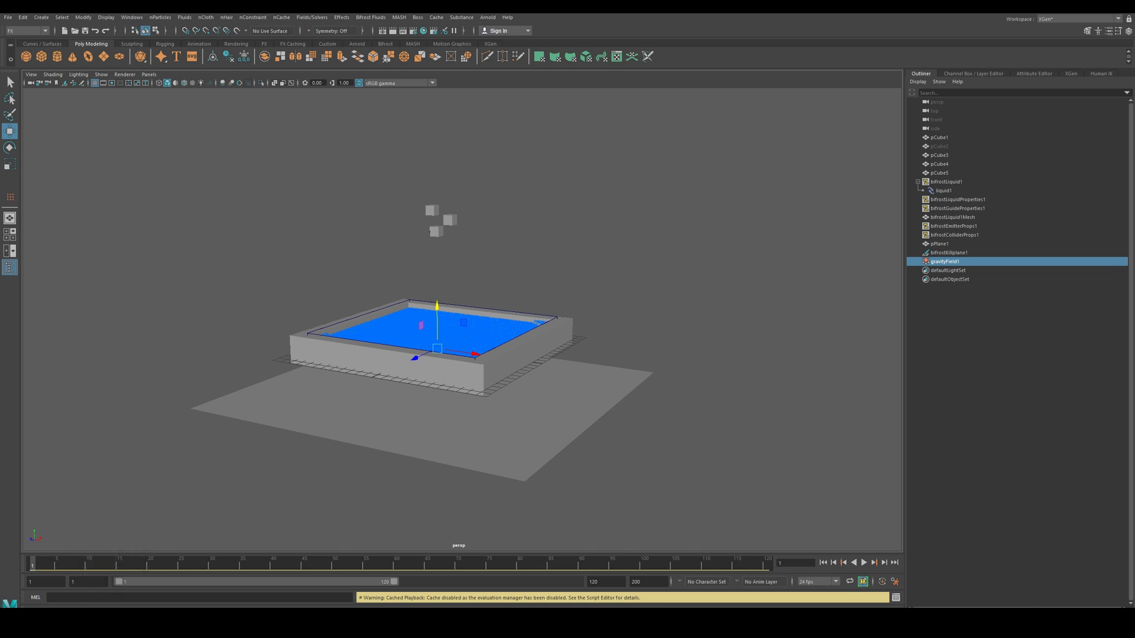
left_click(864, 563)
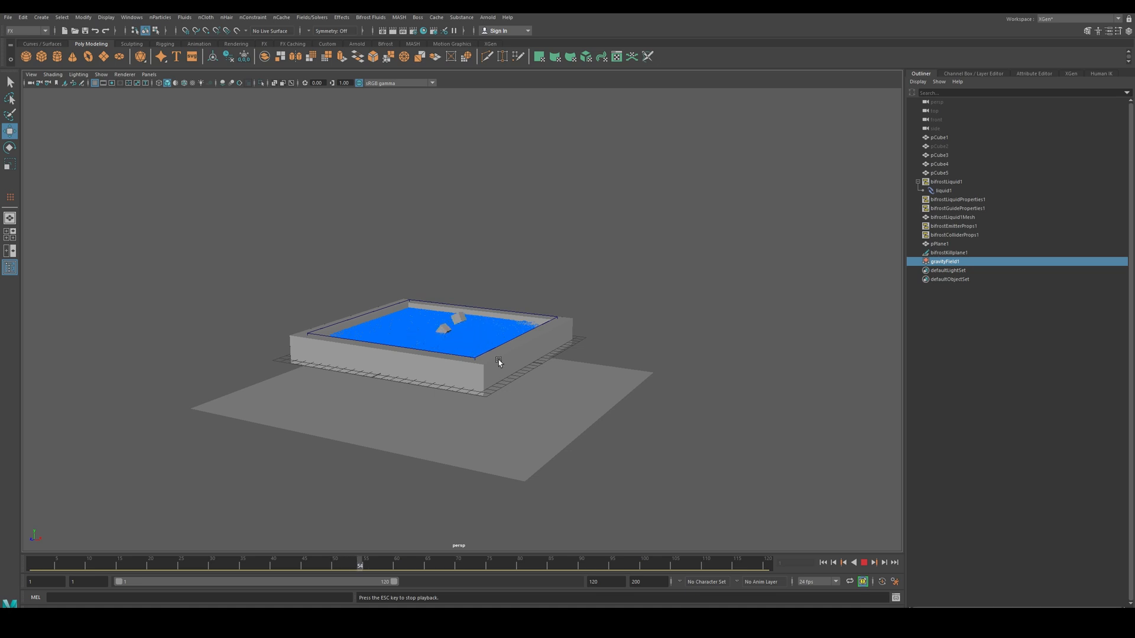
key("Escape")
key("alt+shift+v")
Step: Try to add the three floating cubes as Bifrost colliders without including the liquid in the selection
left_click_drag(410, 206, 466, 248)
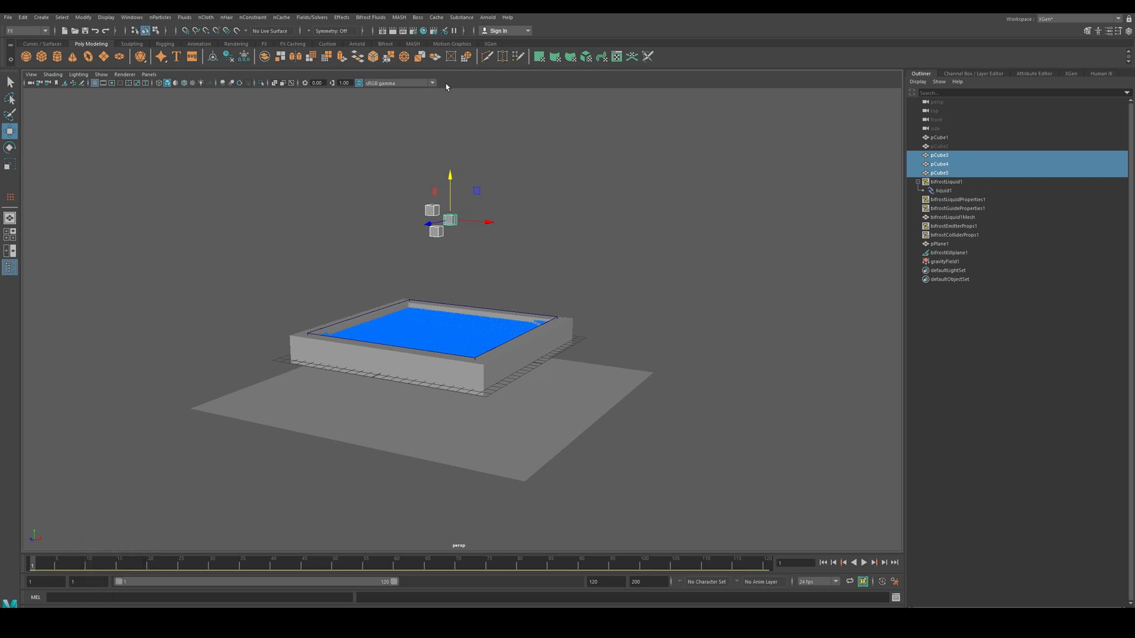
left_click(370, 18)
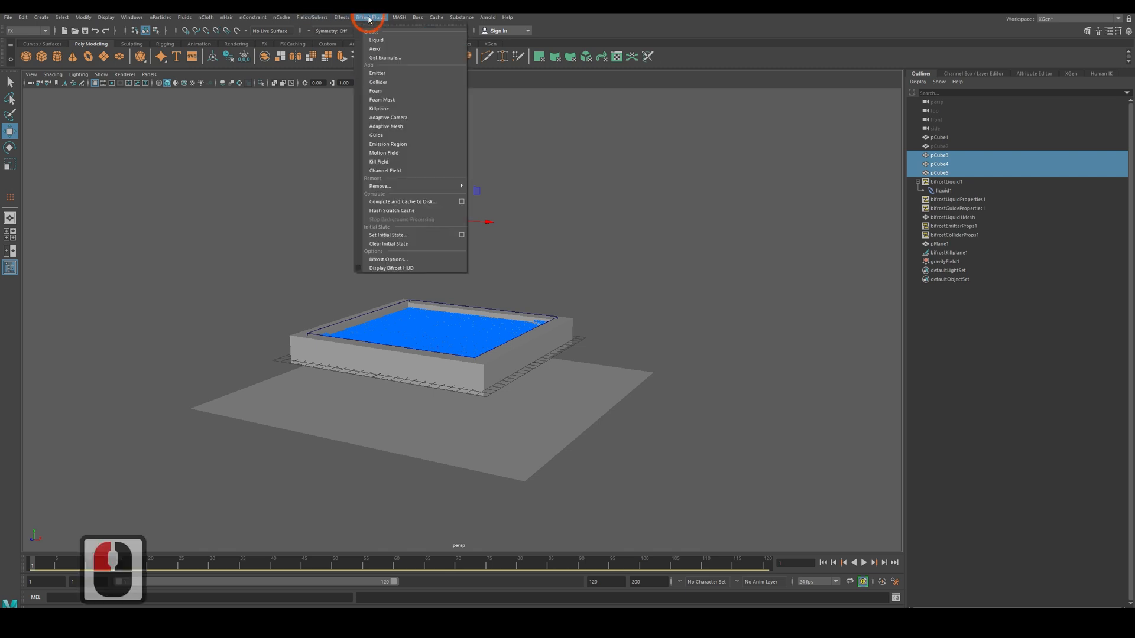
left_click(392, 81)
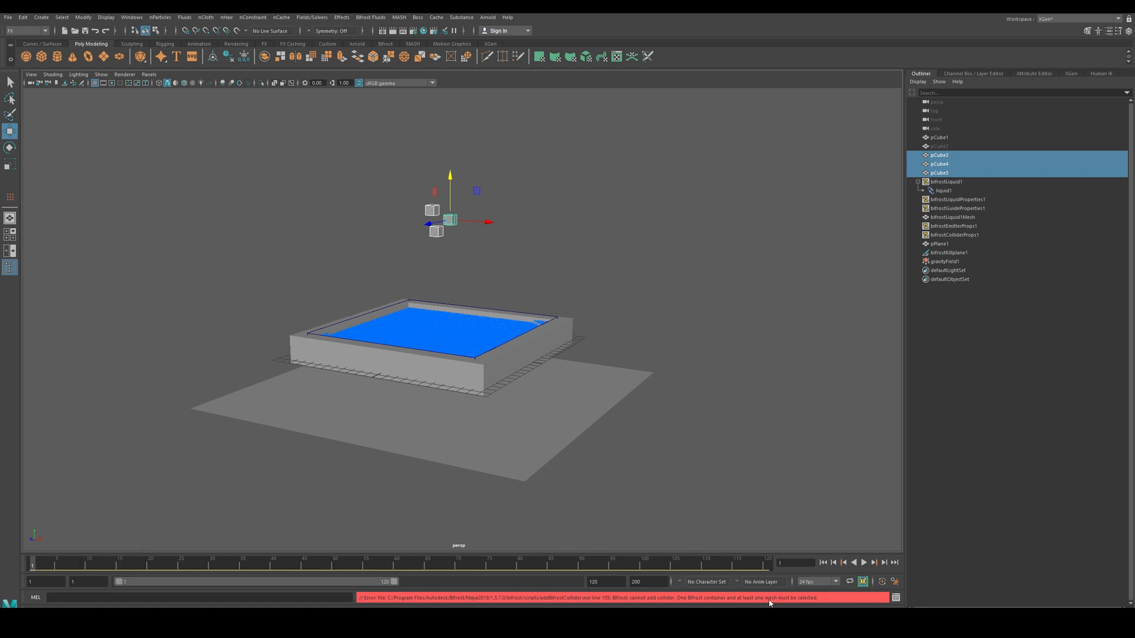
Step: Select liquid1 together with pCube3, pCube4 and pCube5 and add the cubes as Bifrost colliders
left_click(945, 190)
left_click(955, 173, "ctrl")
left_click(955, 163, "ctrl")
left_click(955, 155, "ctrl")
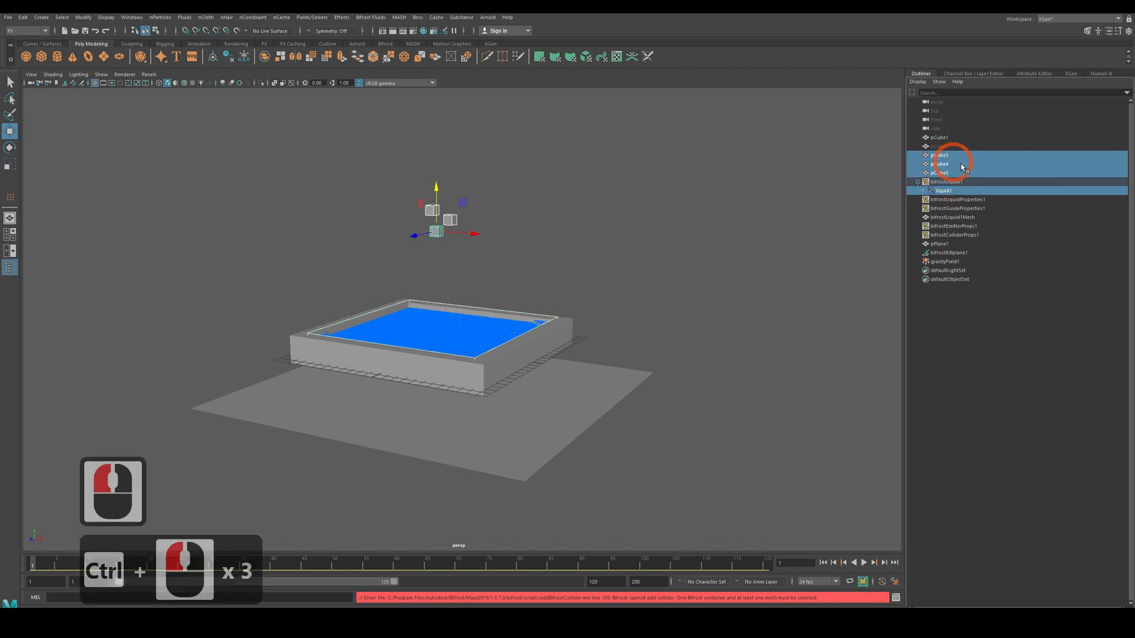
left_click(371, 18)
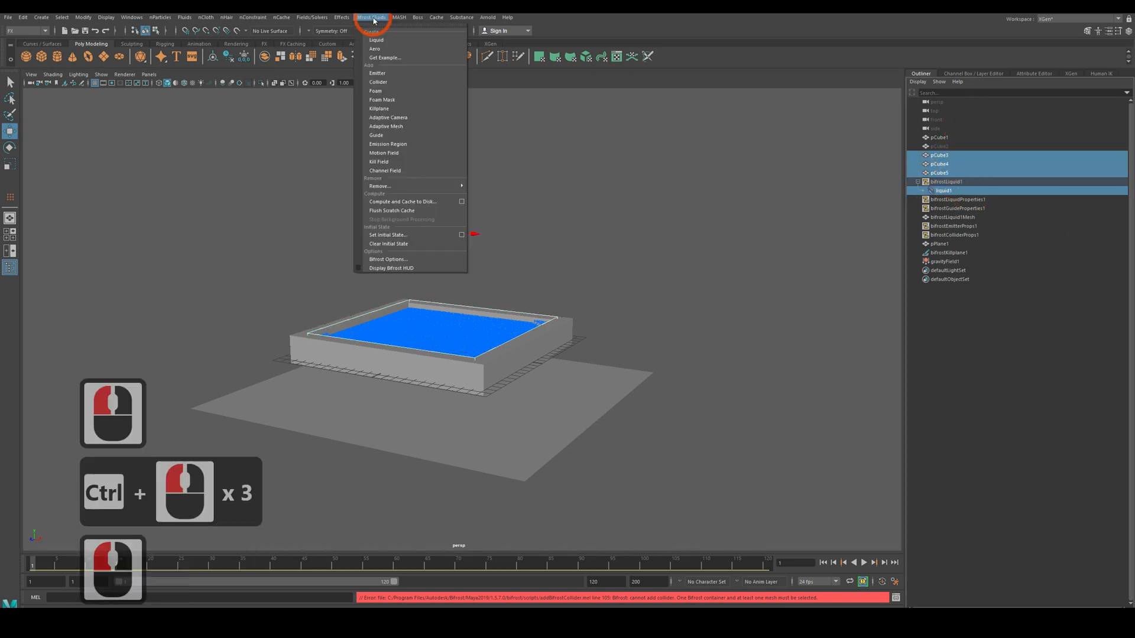
left_click(378, 82)
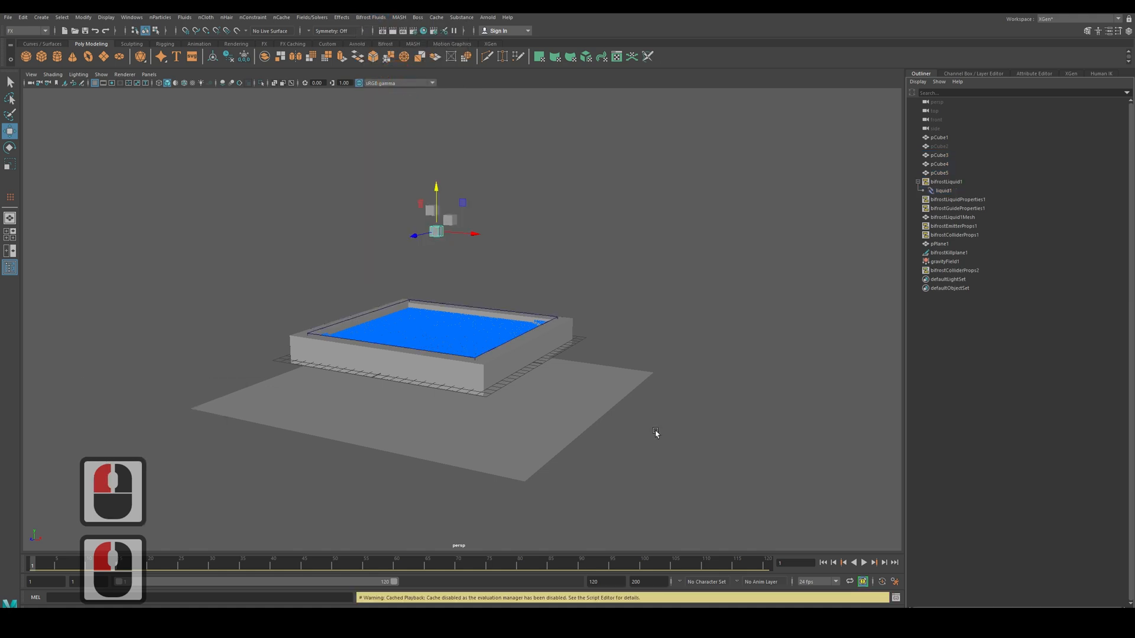
Step: Play the simulation and check the processor load in Task Manager while it computes
left_click(864, 563)
left_click(115, 104)
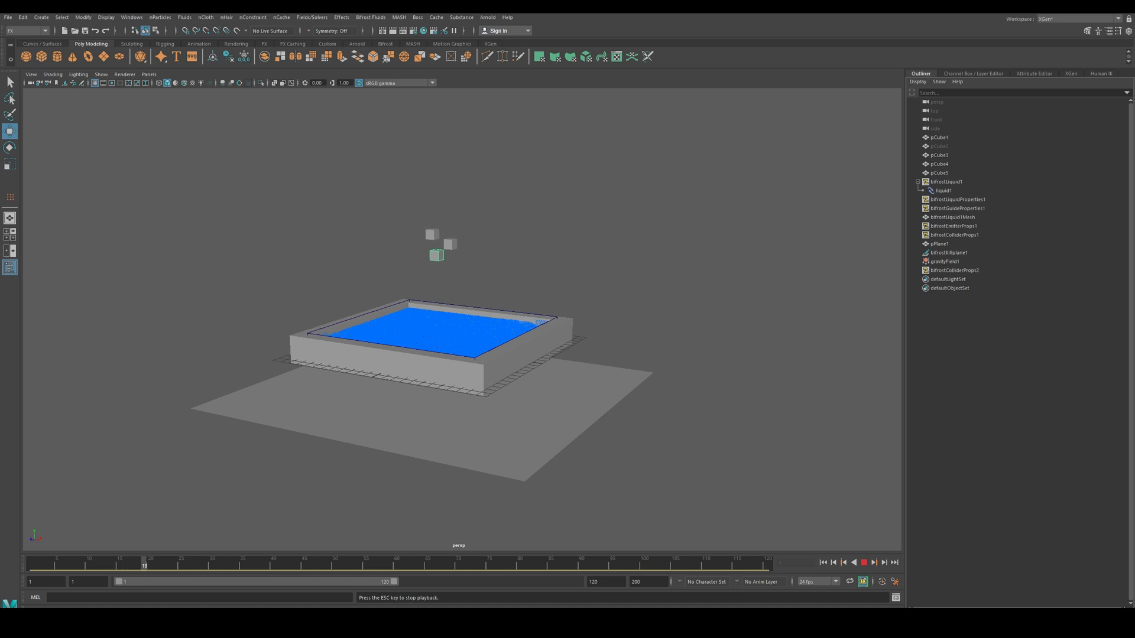
left_click(734, 614)
left_click_drag(335, 147, 737, 137)
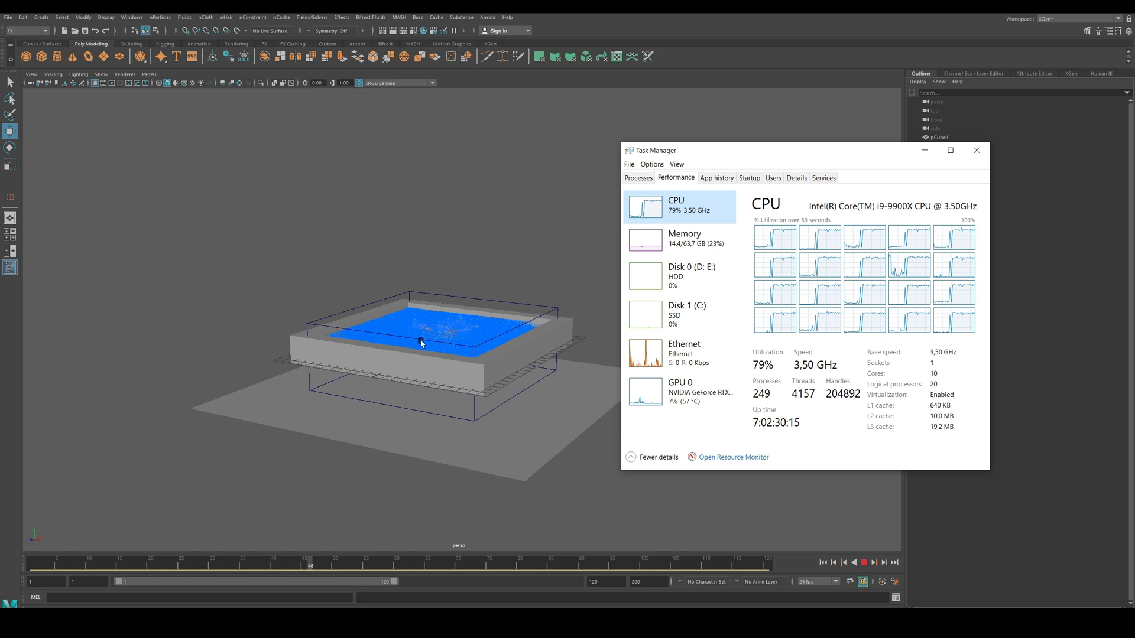
left_click(924, 150)
Step: Examine closely how the cubes splash into the liquid in the tray, and stop the playback
scroll(439, 357, "up", 2)
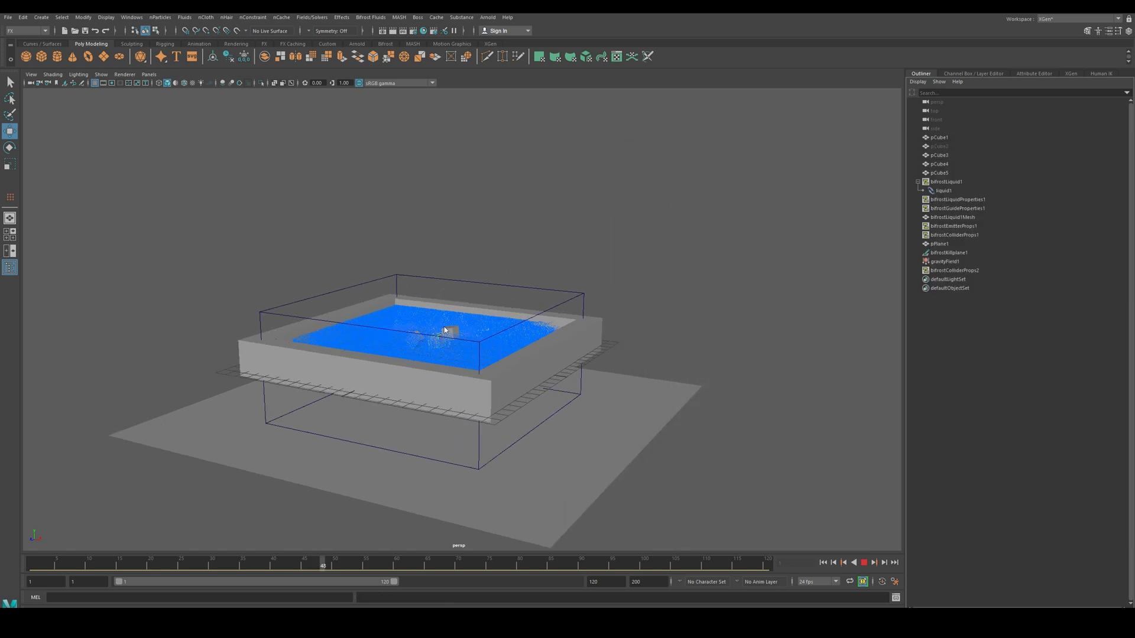
scroll(440, 357, "up", 5)
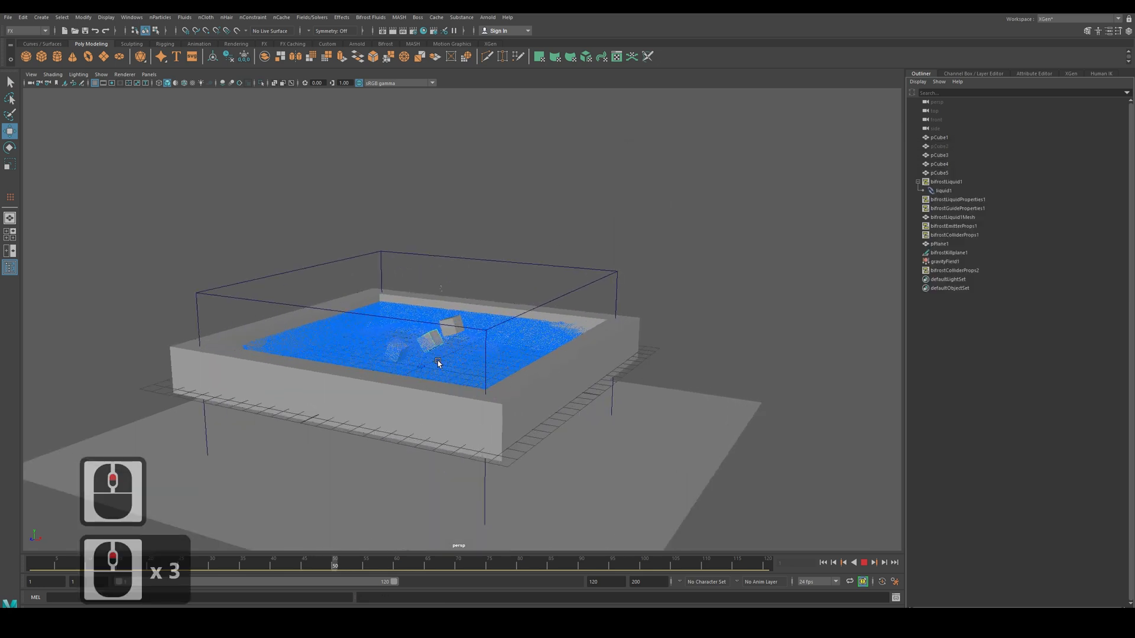
scroll(442, 349, "up", 2)
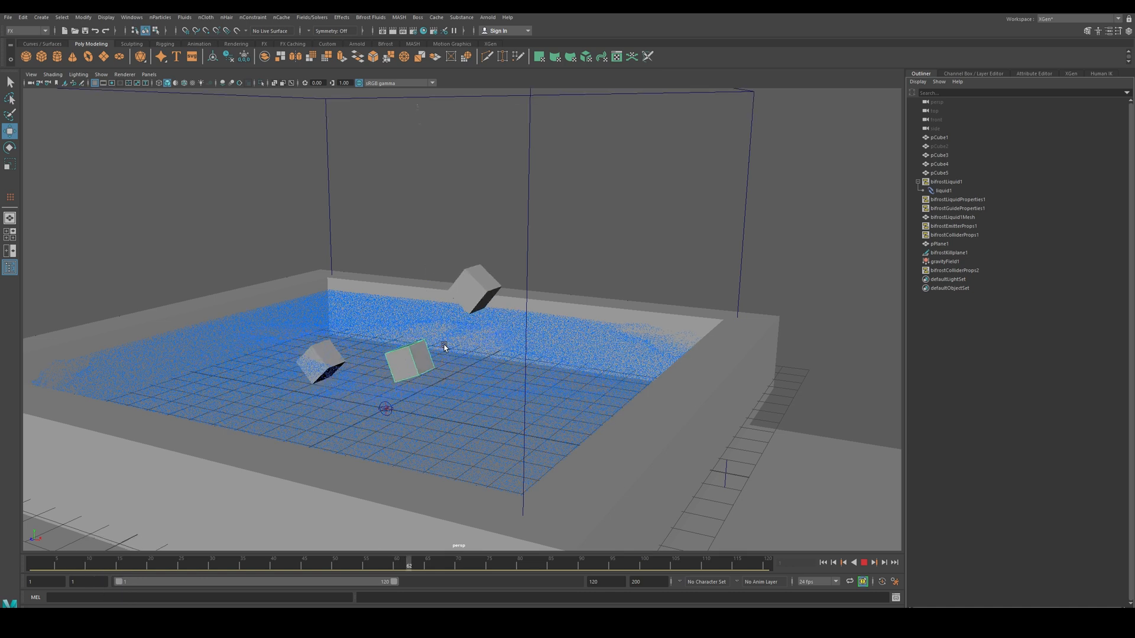
scroll(444, 348, "down", 2)
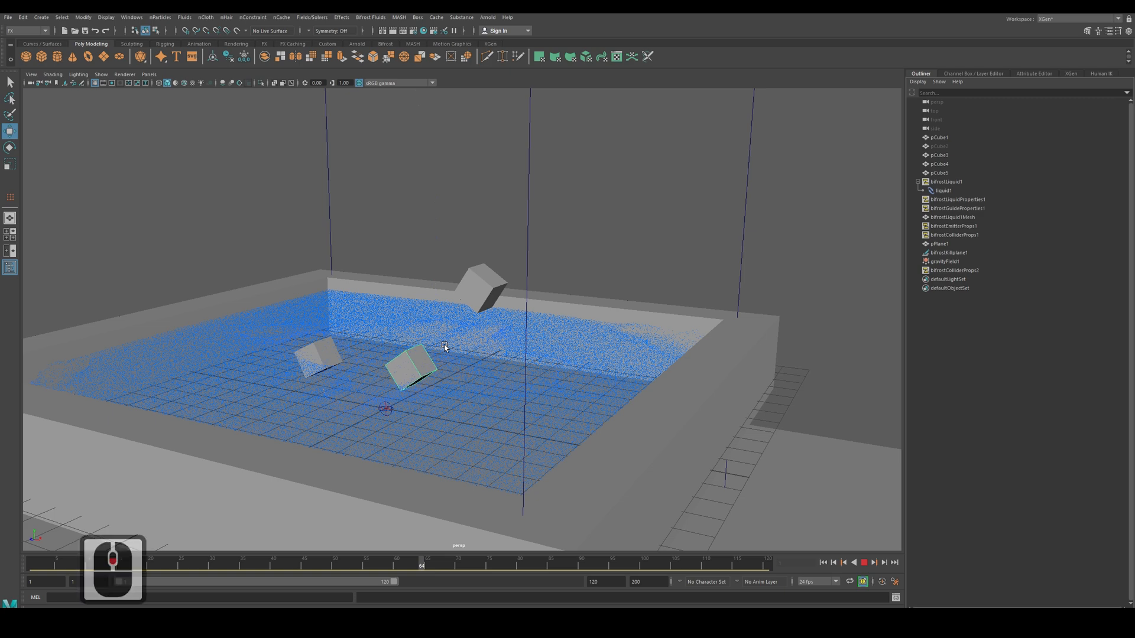
scroll(445, 347, "down", 1)
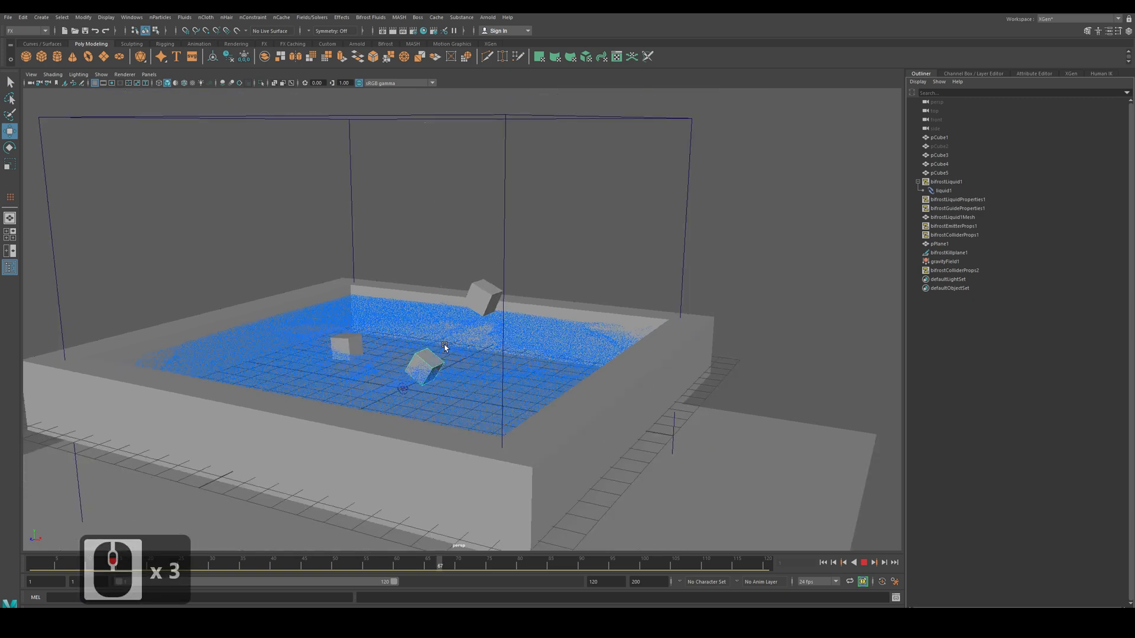
scroll(445, 338, "down", 1)
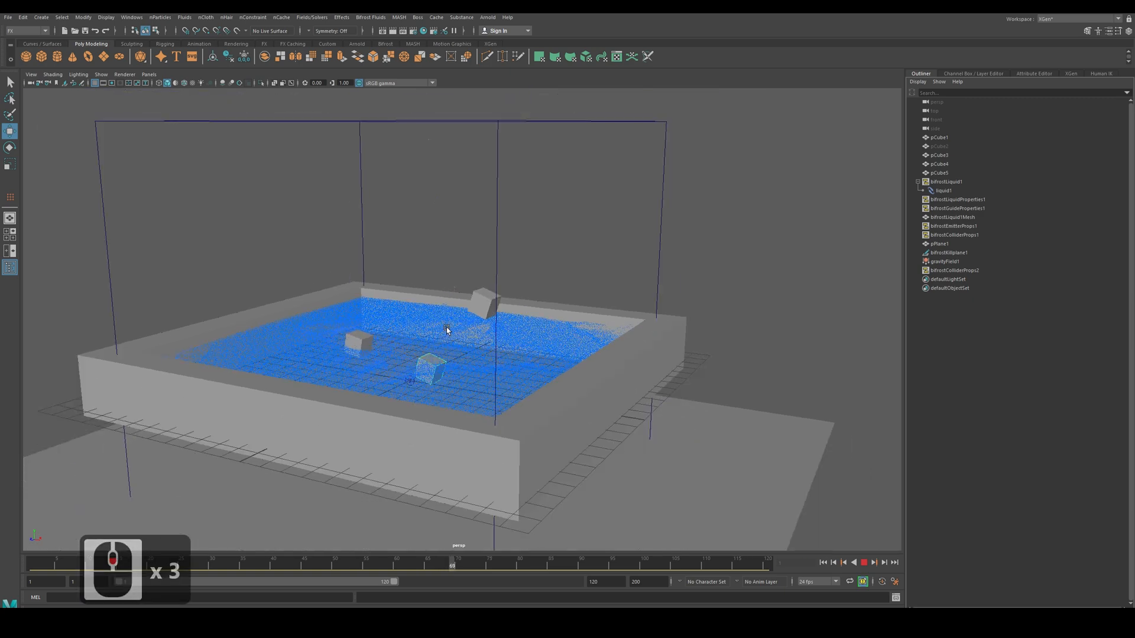
left_click(870, 567)
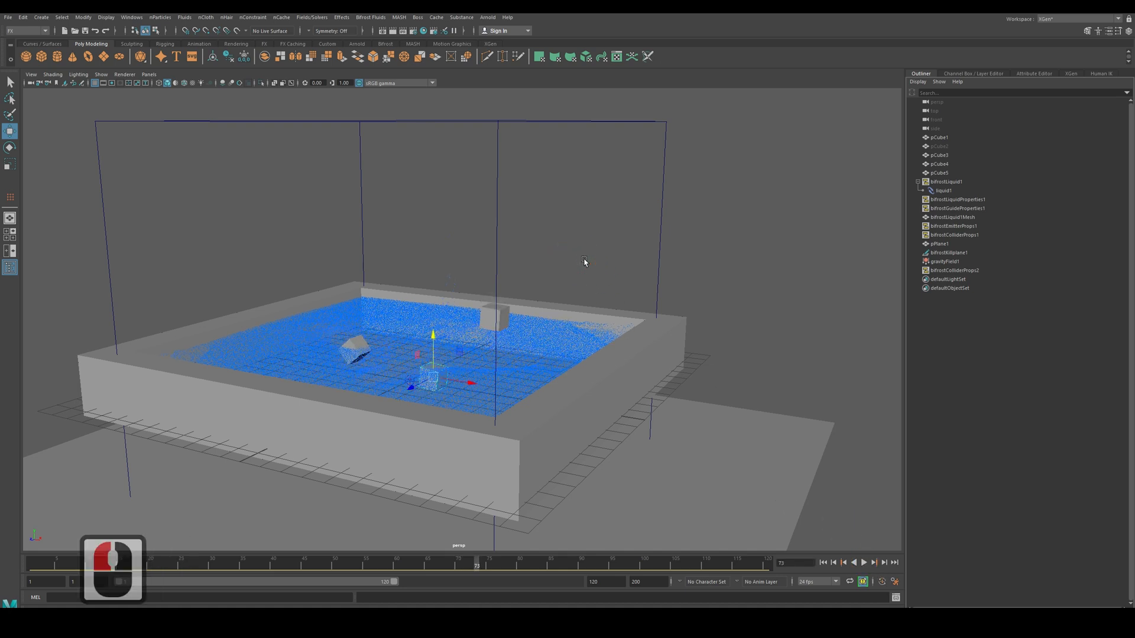
Step: Select liquid1 and increase the particle display point size to 6.040 in its shape attributes
left_click(584, 262)
scroll(457, 274, "up", 3)
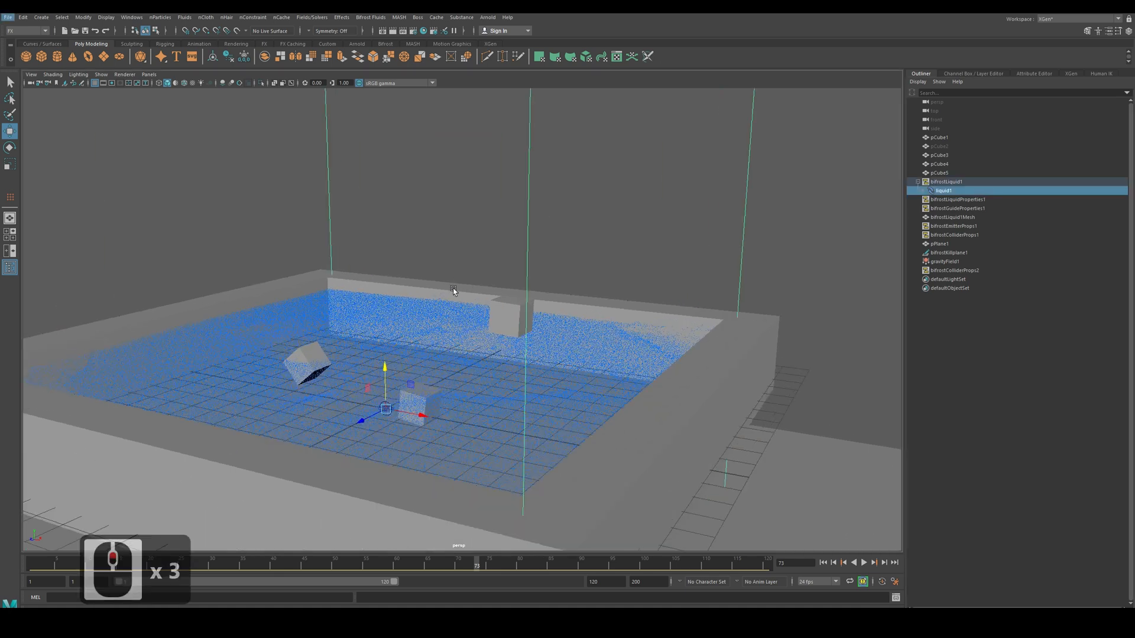
scroll(453, 270, "down", 4)
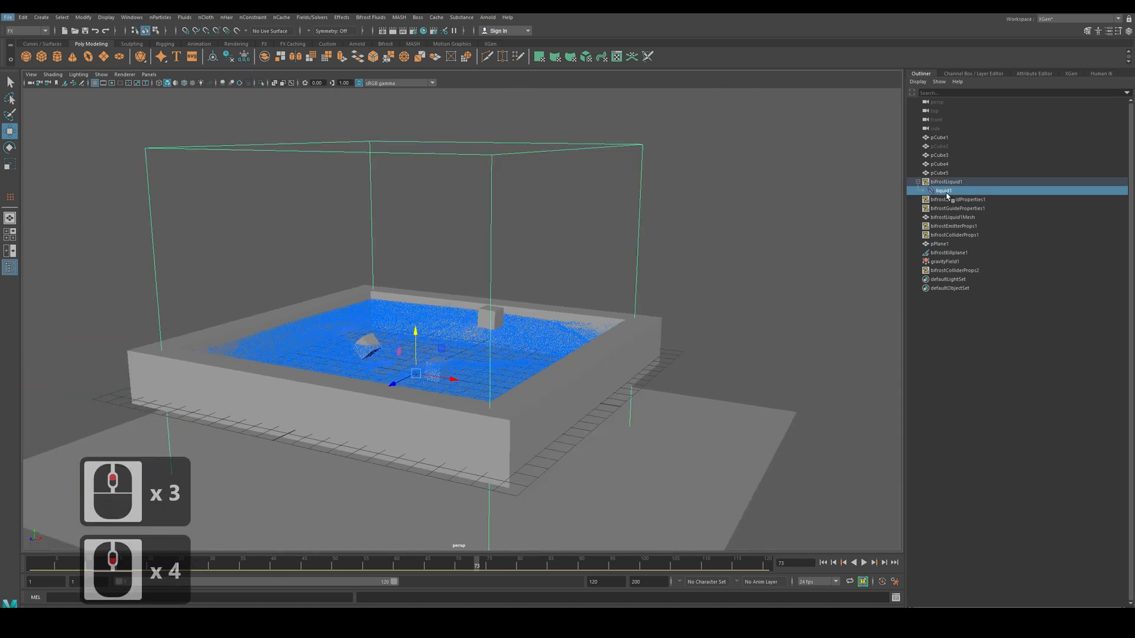
left_click(944, 191)
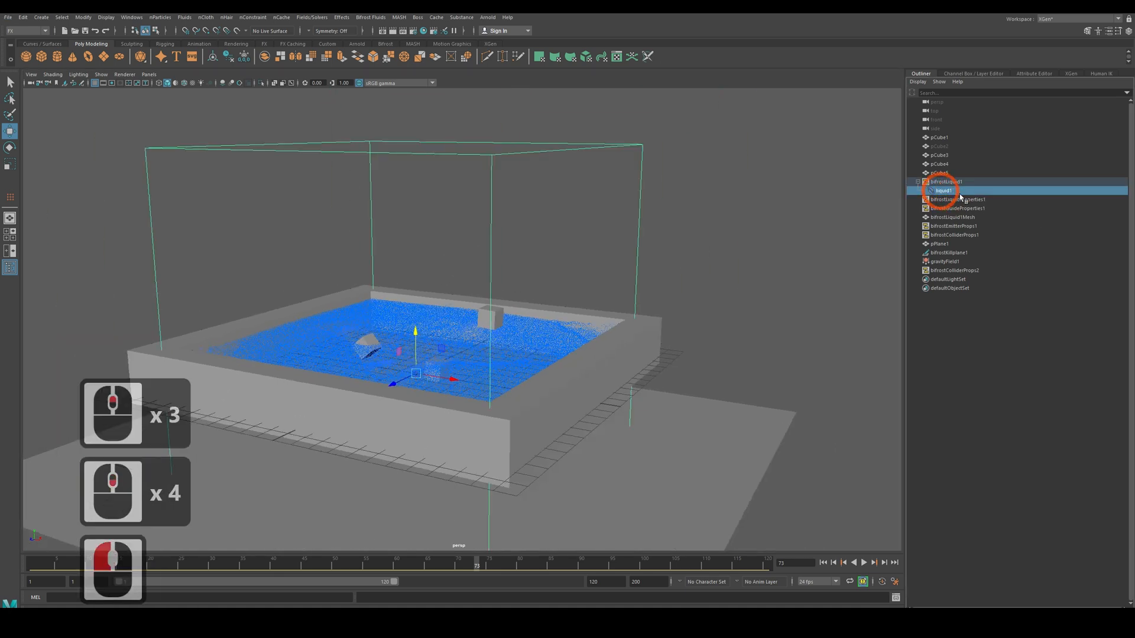
left_click(1038, 75)
left_click(968, 112)
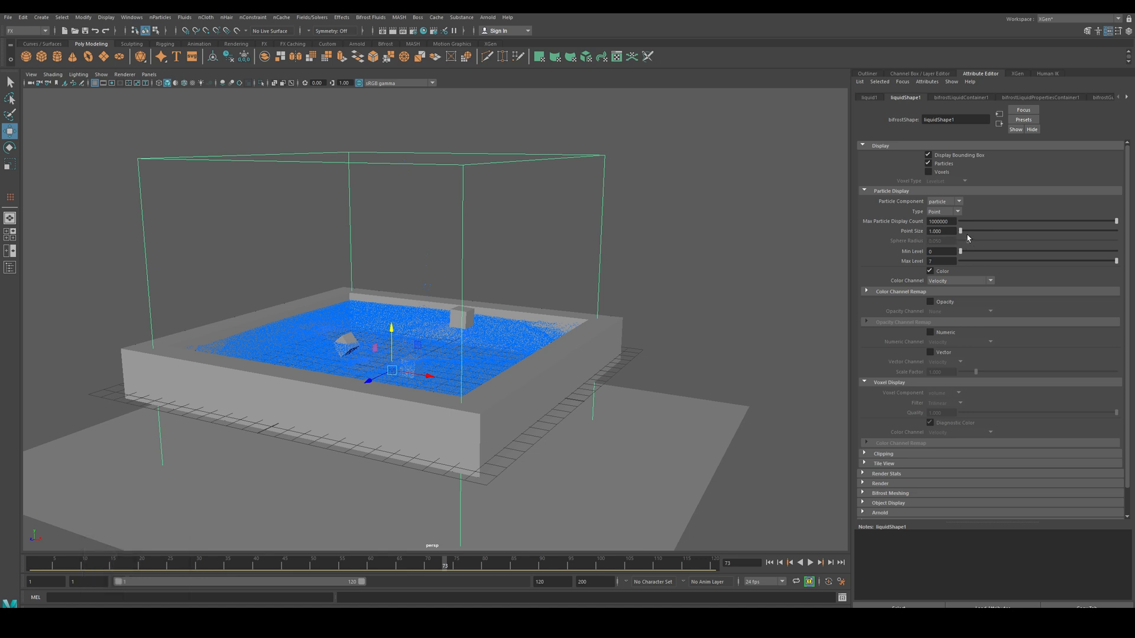
left_click_drag(970, 236, 975, 238)
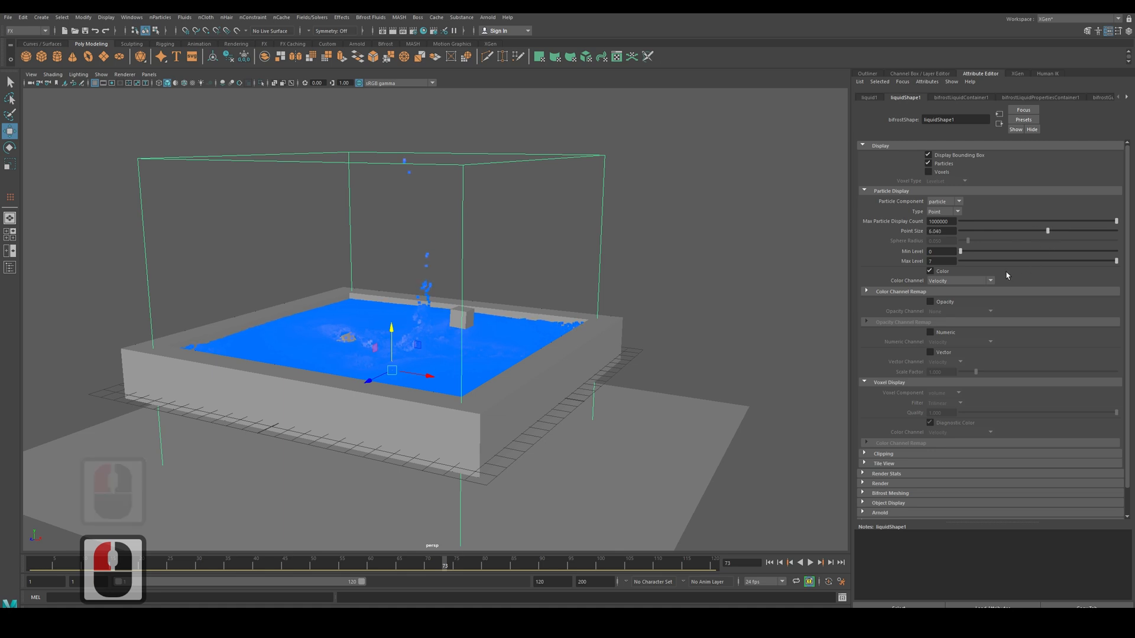
Step: Resume the simulation and examine the splash up close with the enlarged particles
left_click(811, 563)
left_click(608, 203)
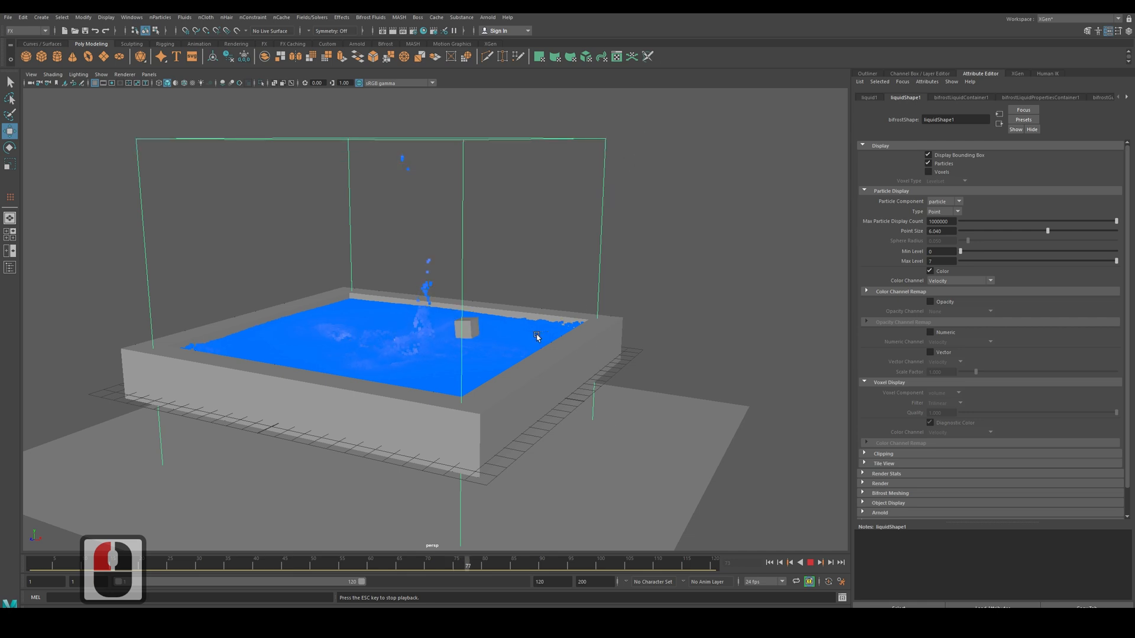
middle_click(445, 393)
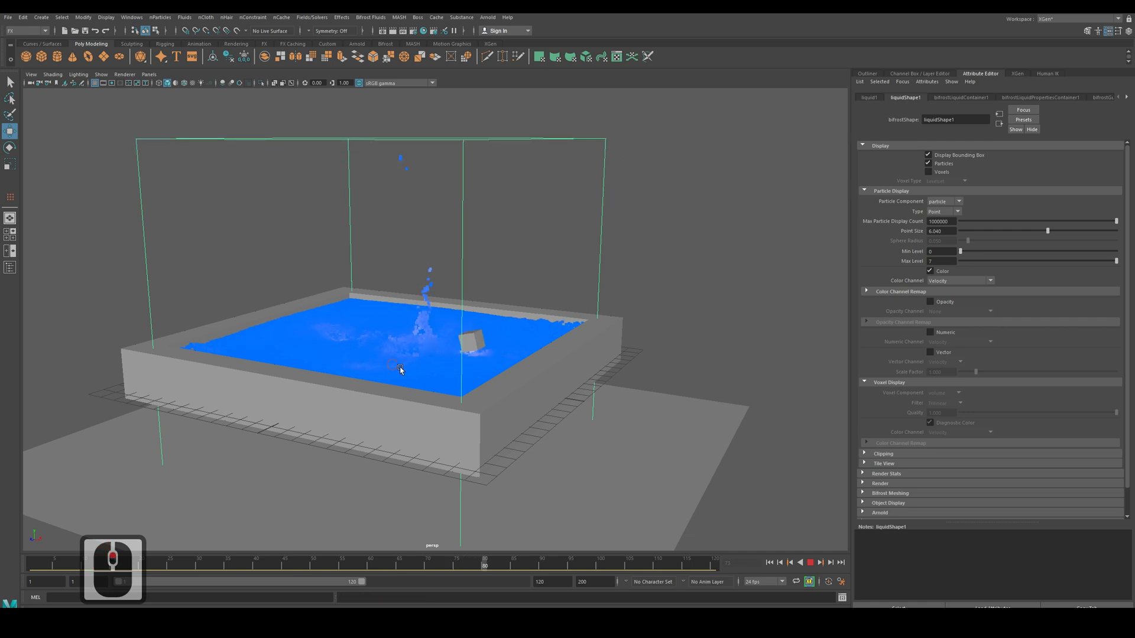
scroll(398, 367, "up", 2)
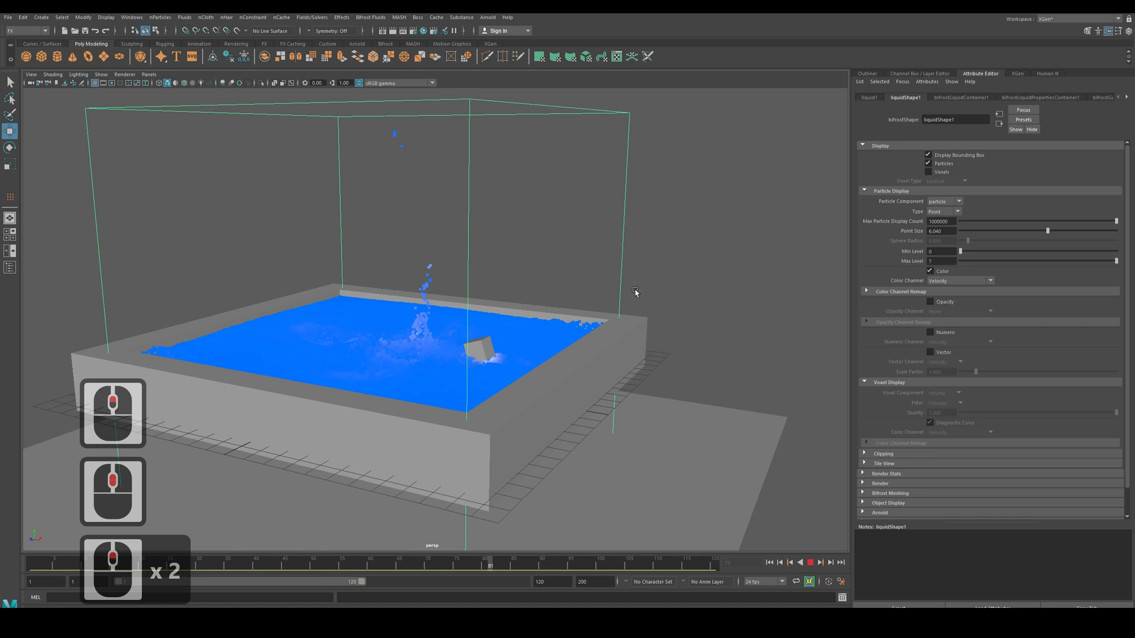
scroll(635, 292, "up", 2)
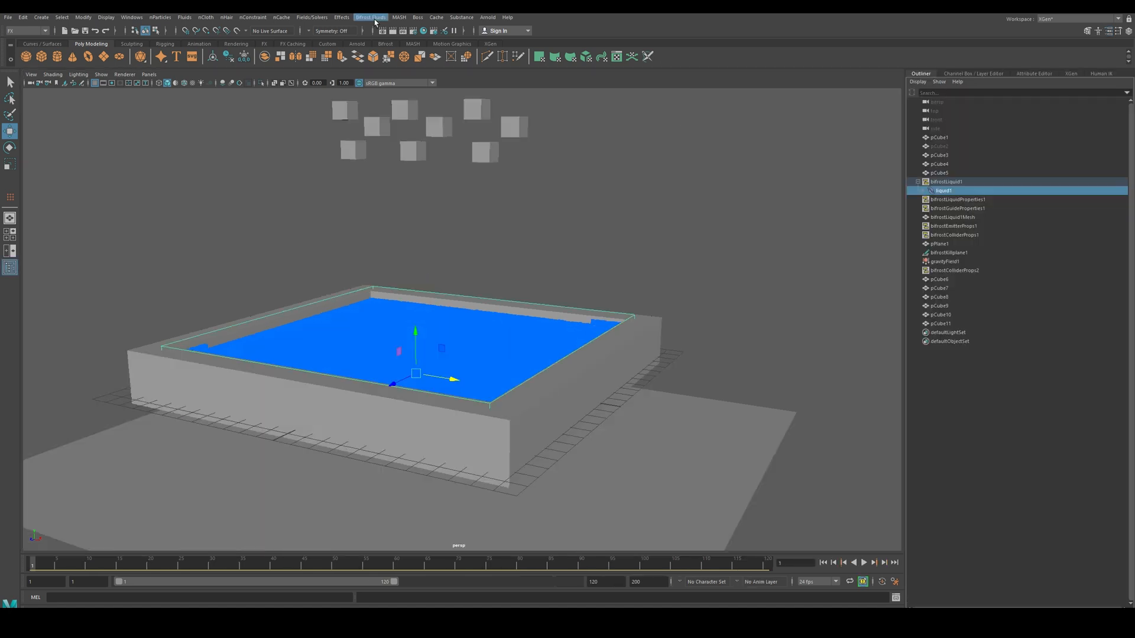
left_click(371, 17)
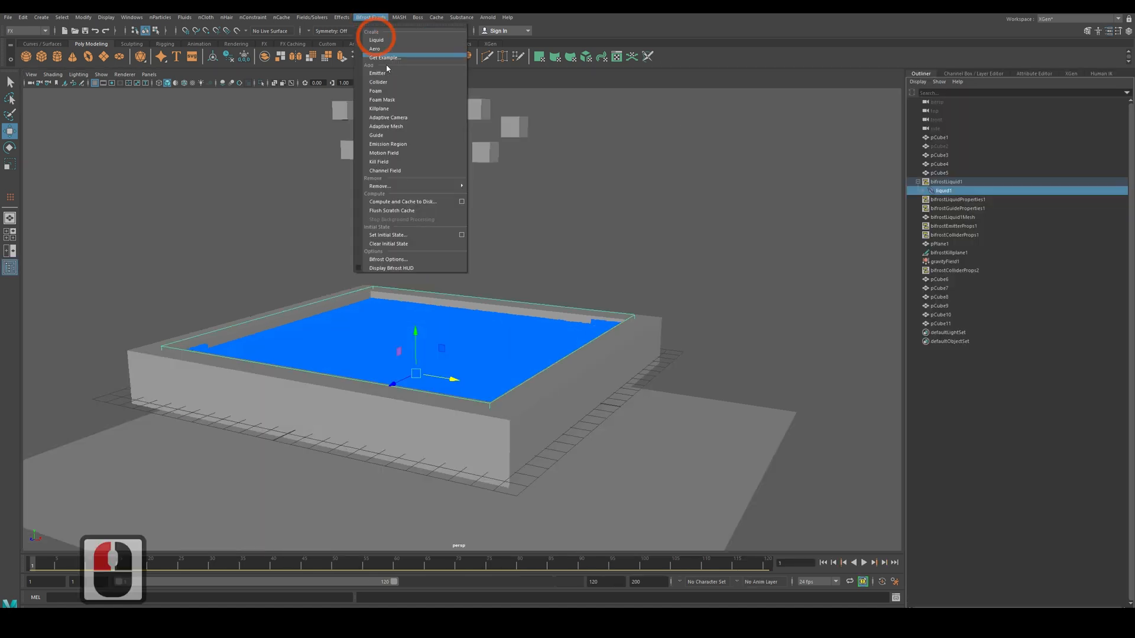
left_click(413, 203)
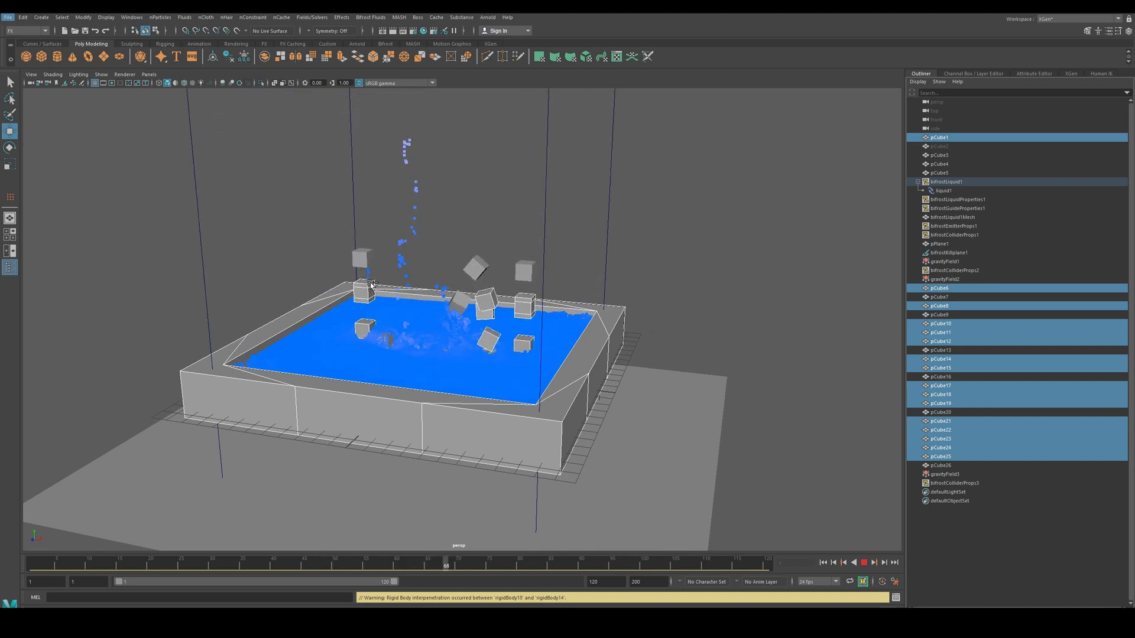
left_click(312, 17)
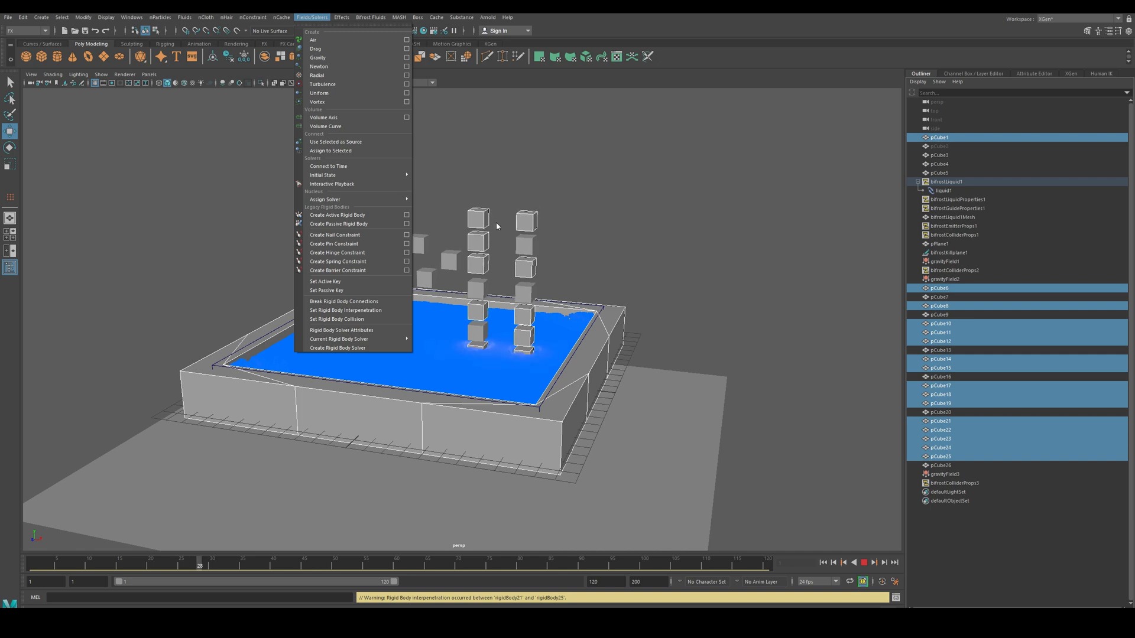
left_click(382, 22)
left_click(381, 22)
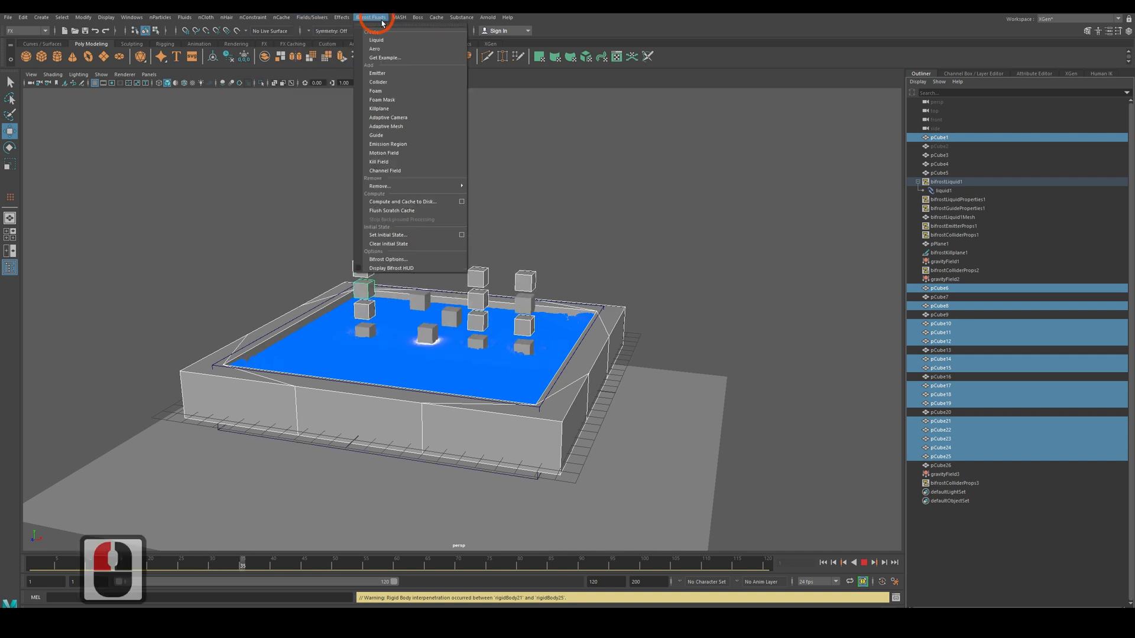
left_click(379, 20)
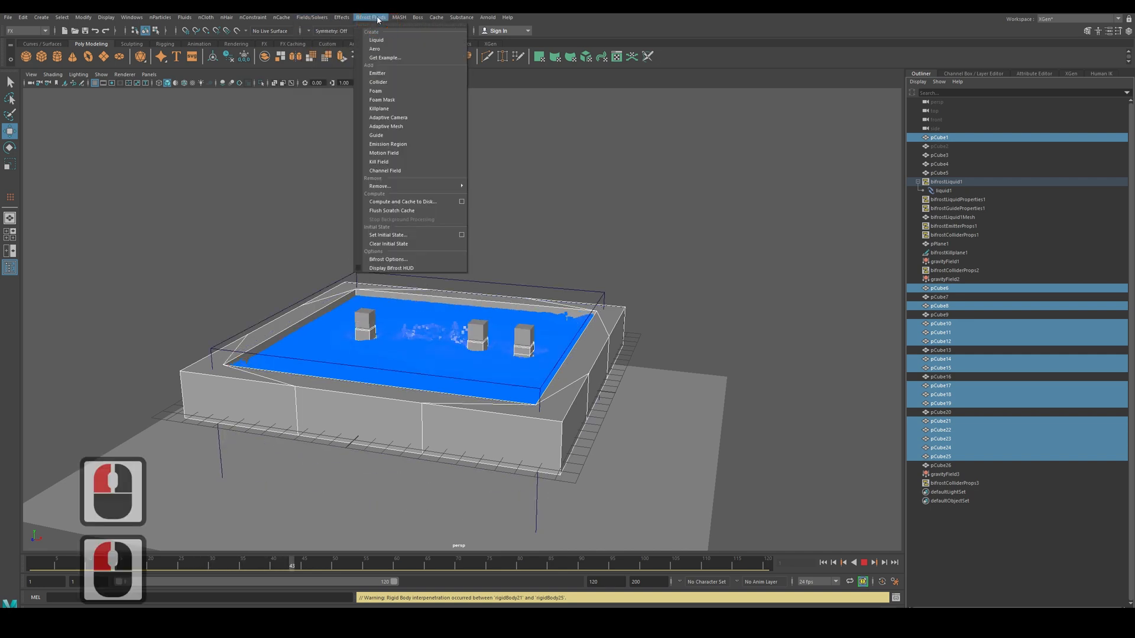